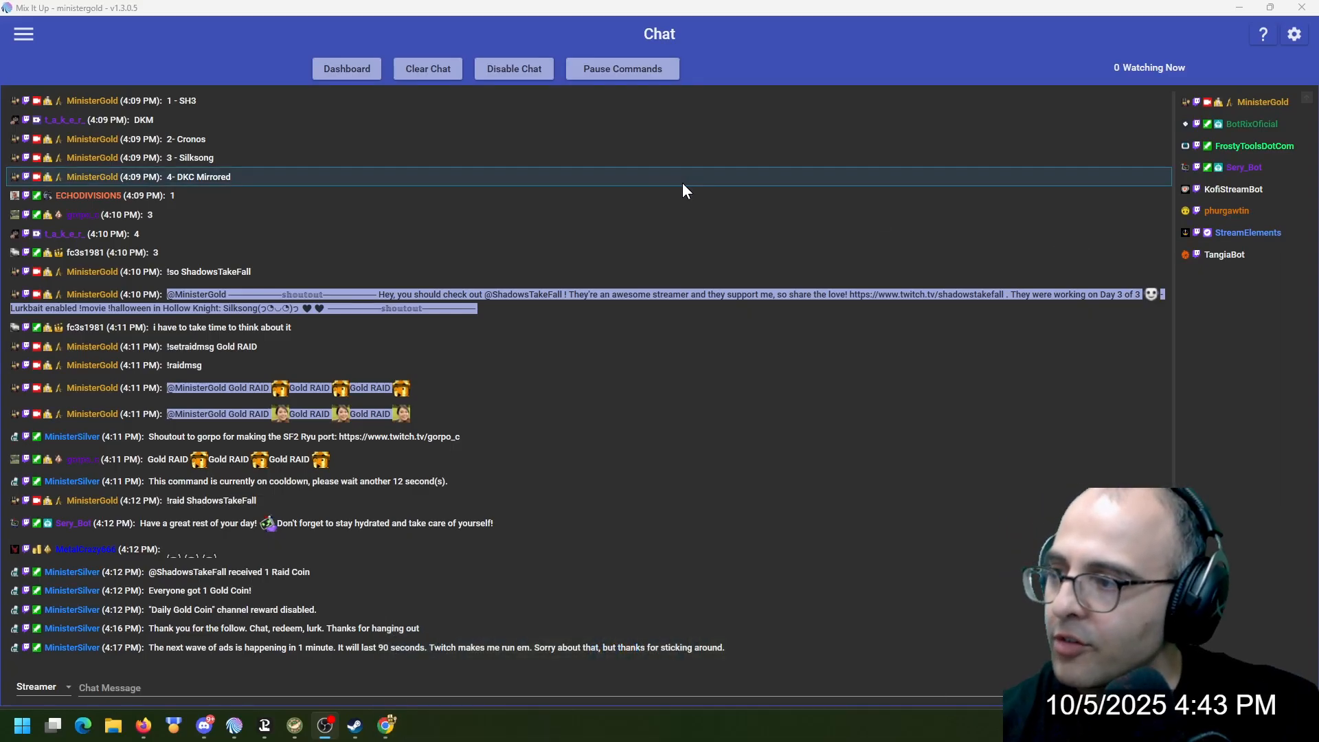
Check the application's version on the About page and open the Overlay Widgets list
{"action": "left_click", "coordinate": [25, 34]}
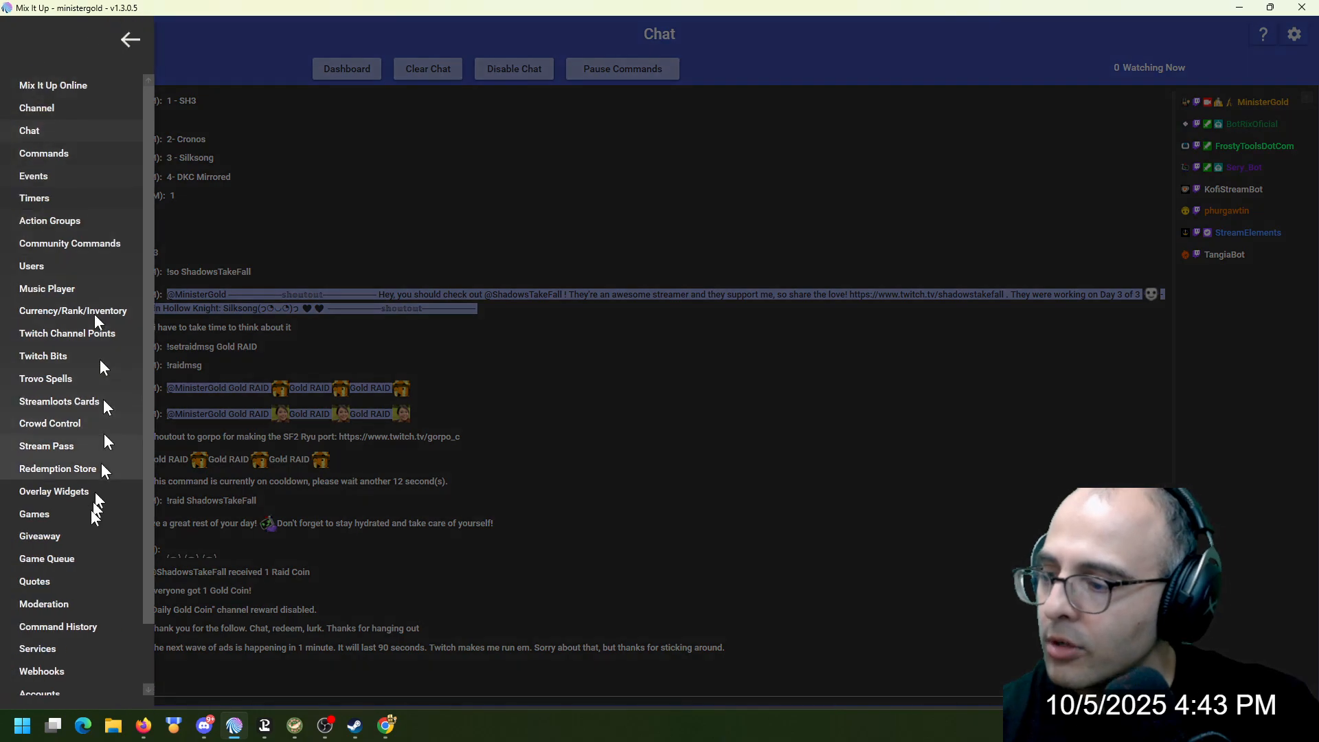
{"action": "left_click", "coordinate": [61, 666]}
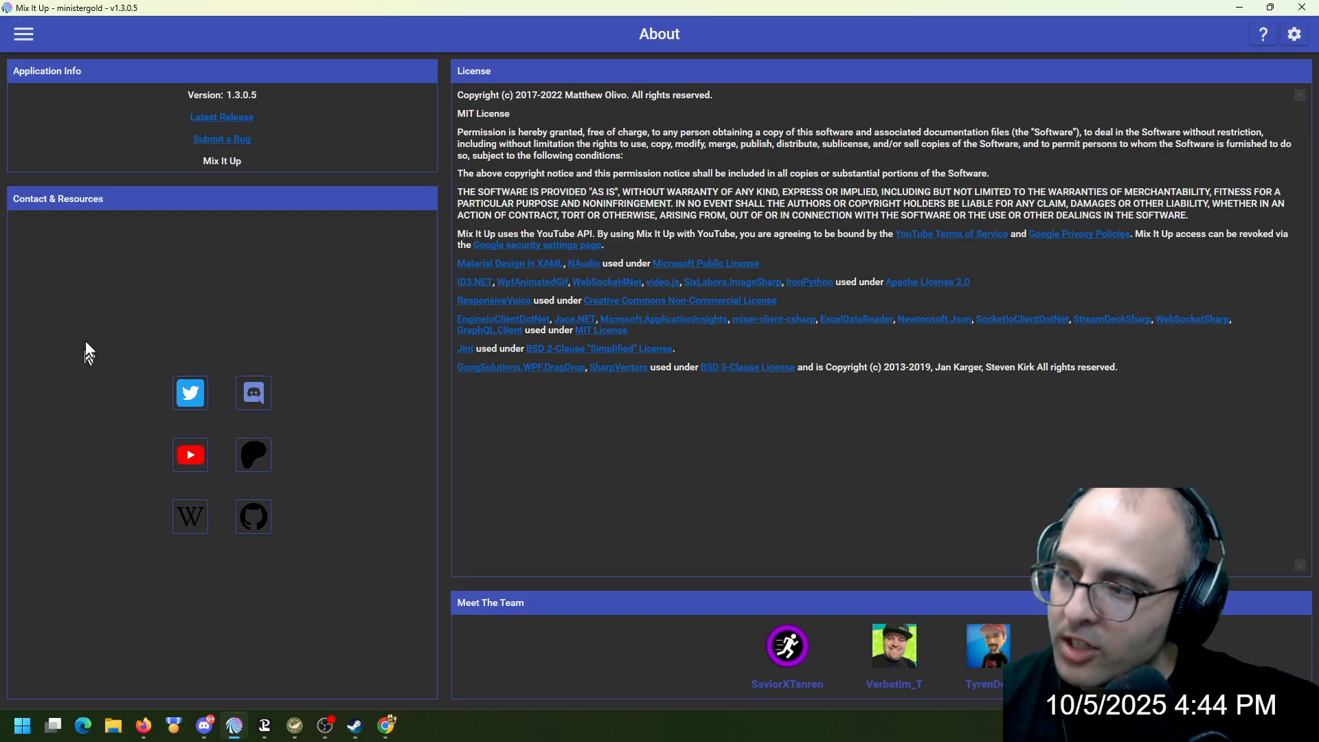
{"action": "left_click", "coordinate": [23, 35]}
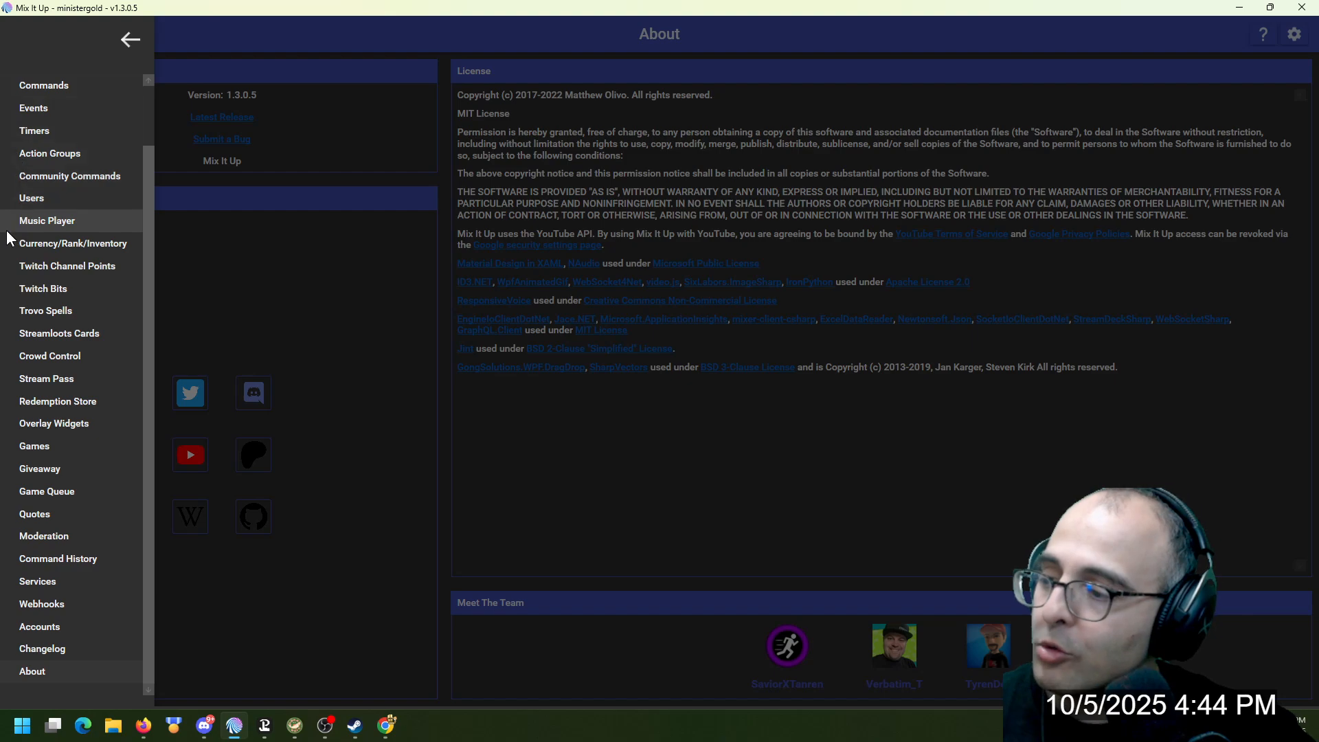
{"action": "left_click", "coordinate": [83, 423]}
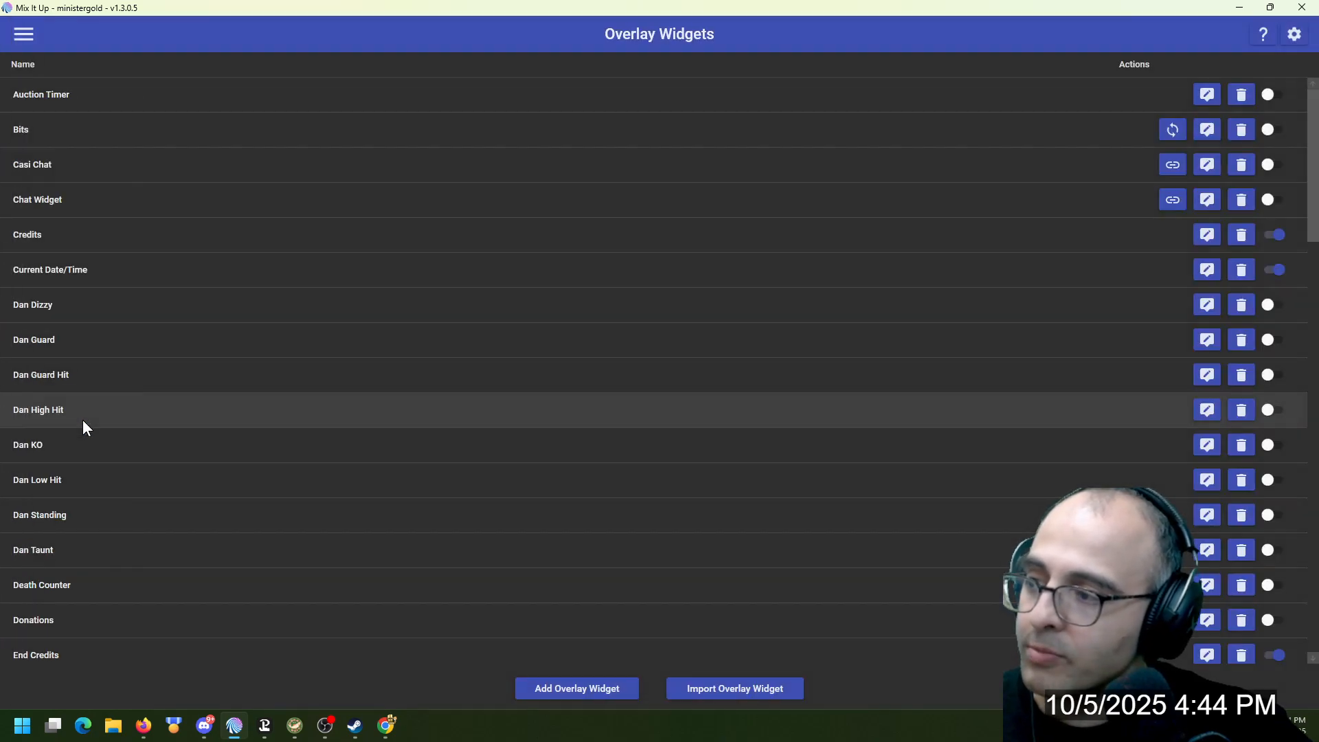
{"action": "left_click", "coordinate": [577, 689]}
{"action": "left_click", "coordinate": [653, 369]}
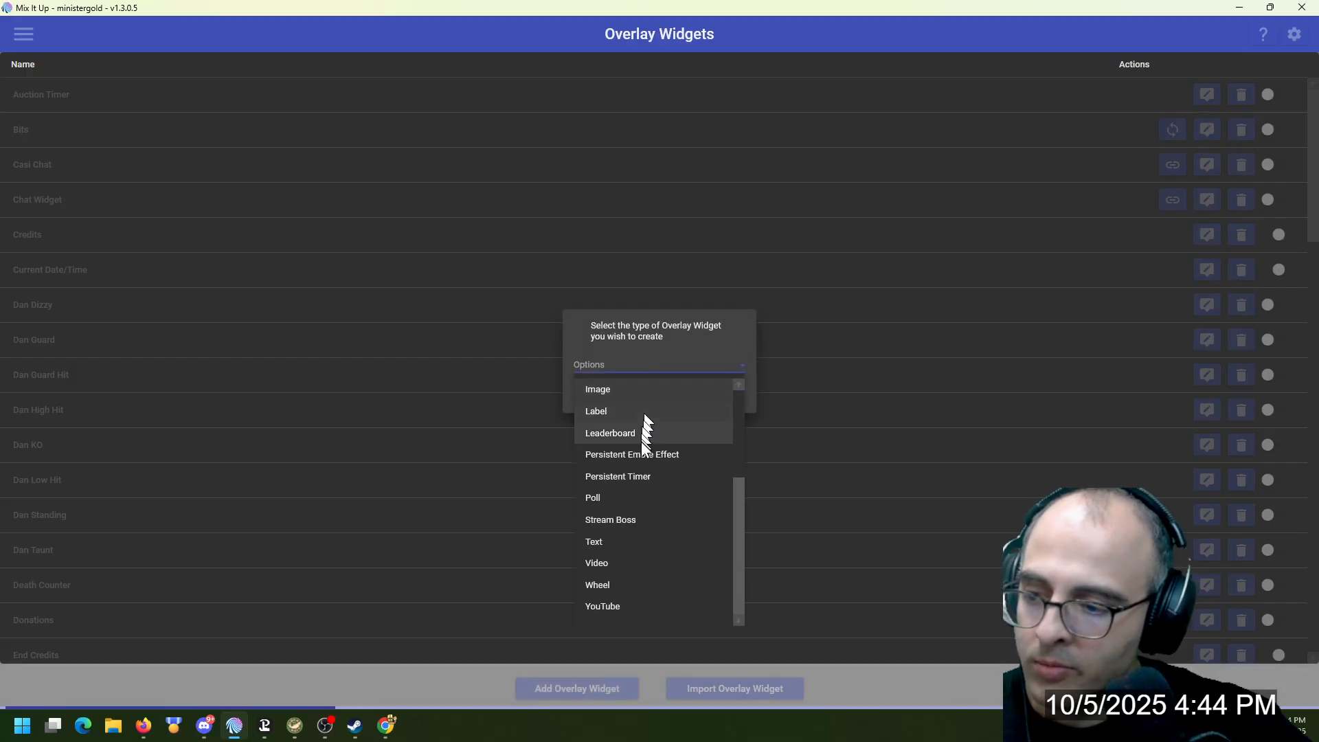
{"action": "left_click", "coordinate": [646, 478]}
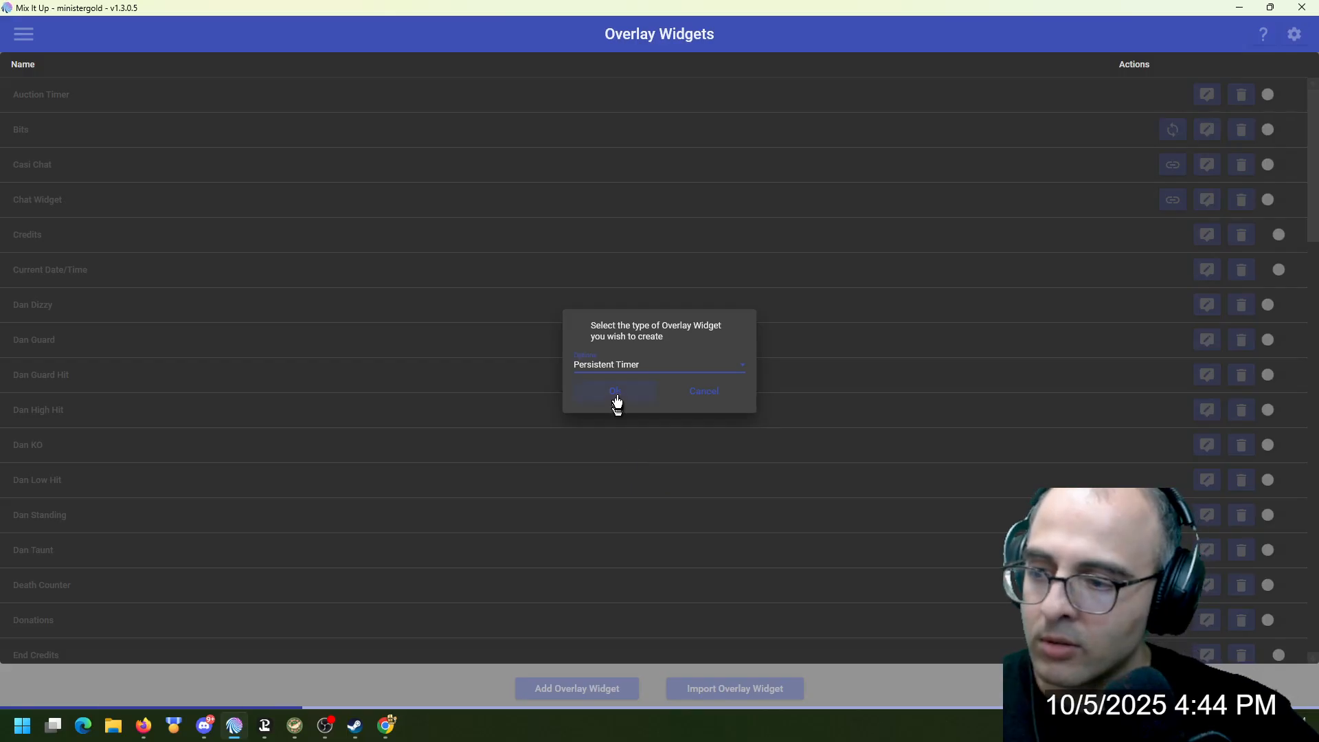
{"action": "left_click", "coordinate": [703, 398]}
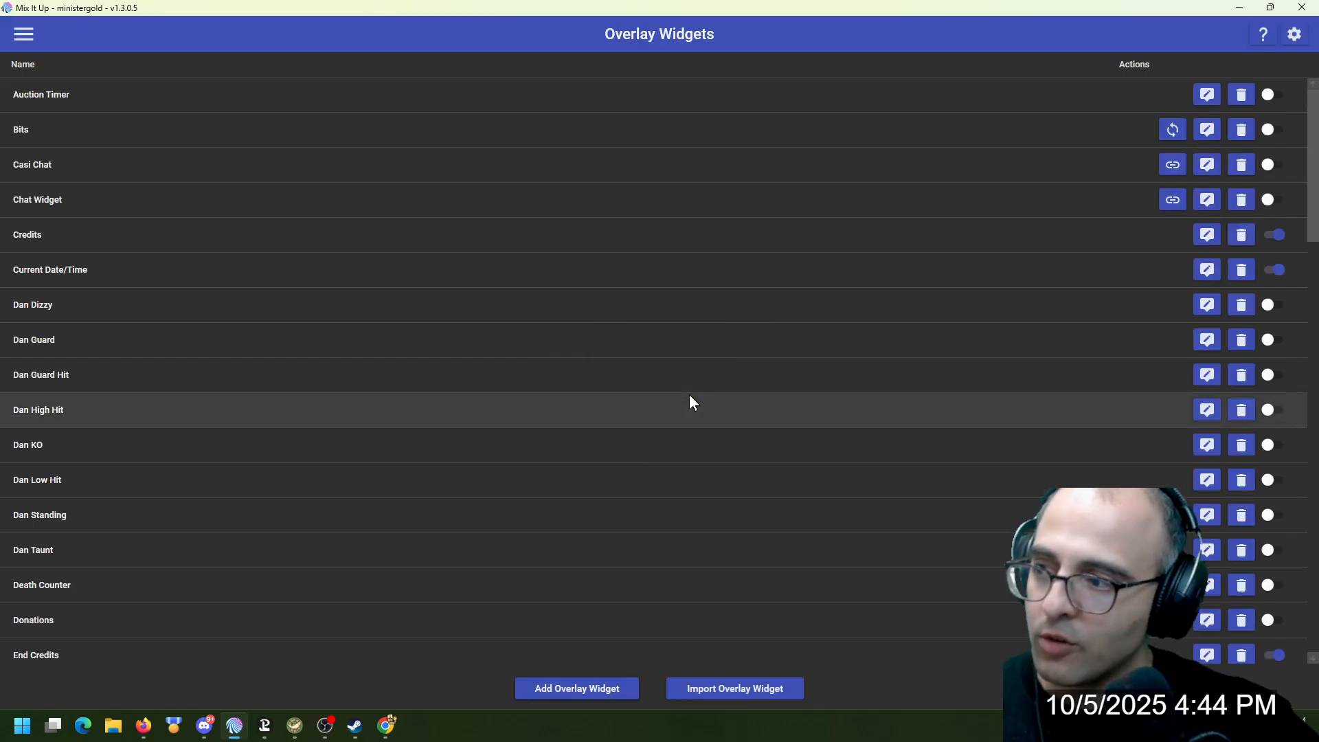
Examine the Auction Timer widget's font, timer amount and screen position settings, and close its editor without changes
{"action": "left_click", "coordinate": [1206, 96]}
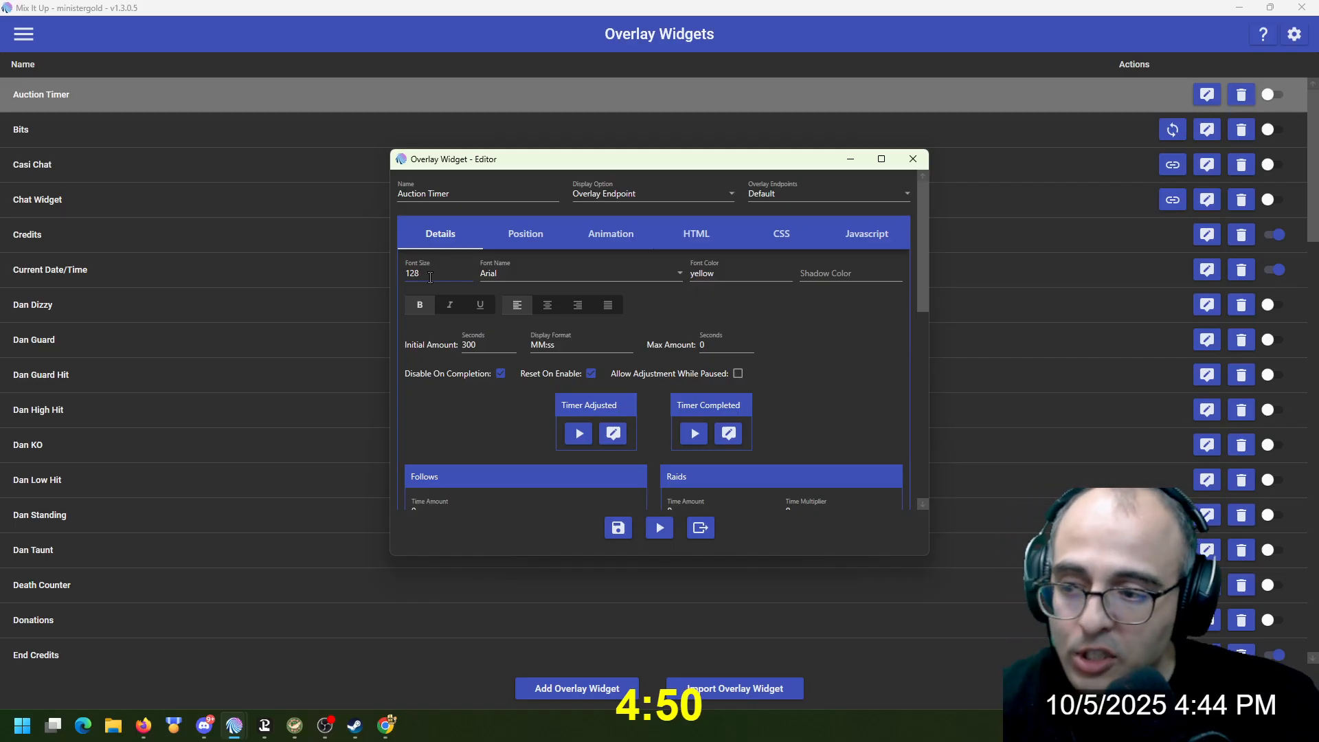
{"action": "left_click", "coordinate": [521, 236]}
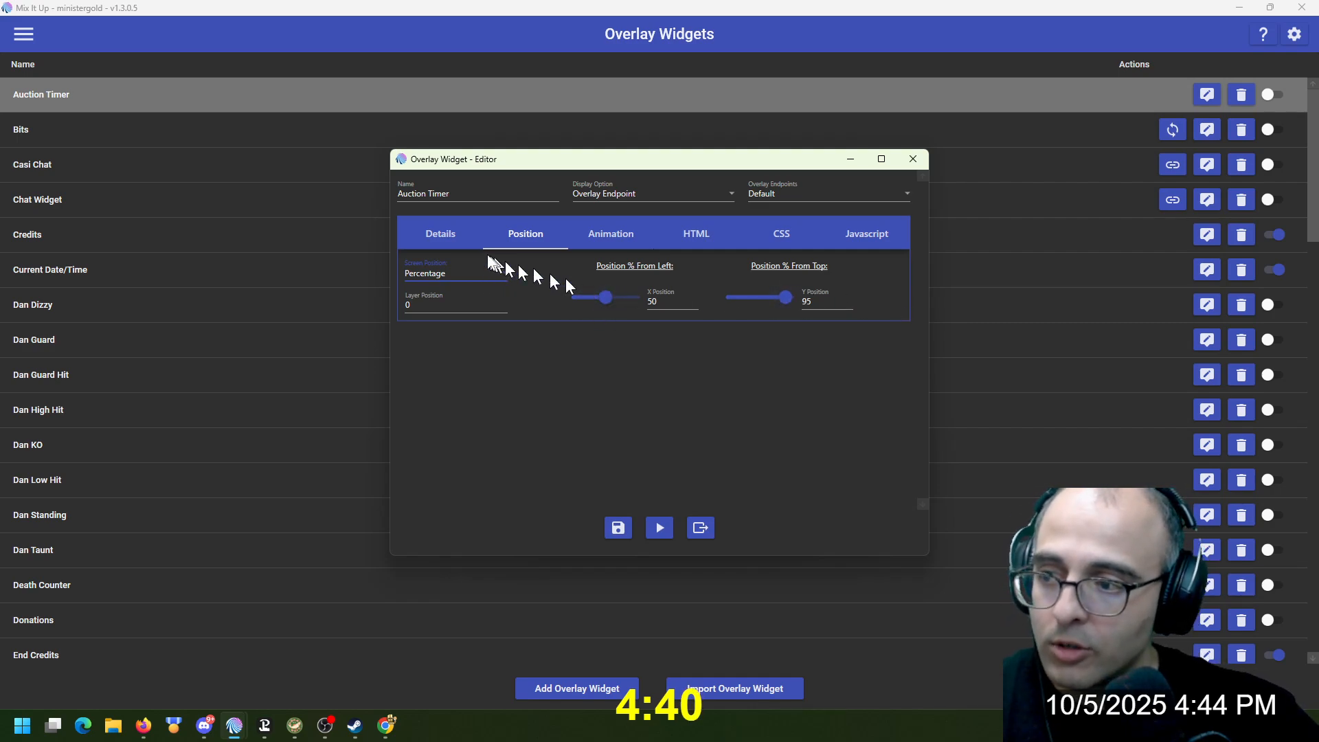
{"action": "left_click", "coordinate": [439, 233]}
{"action": "scroll", "coordinate": [474, 302], "scroll_direction": "up", "scroll_amount": 2}
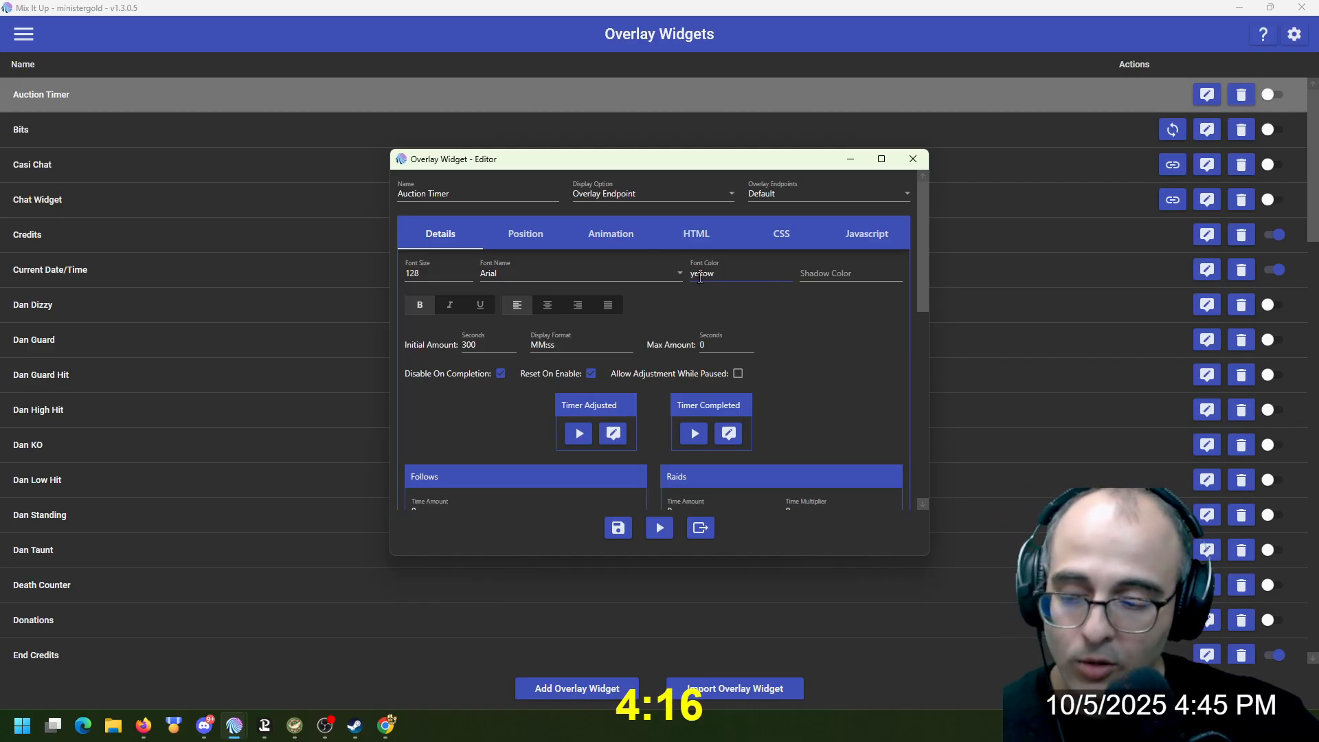
{"action": "scroll", "coordinate": [700, 281], "scroll_direction": "down", "scroll_amount": 10}
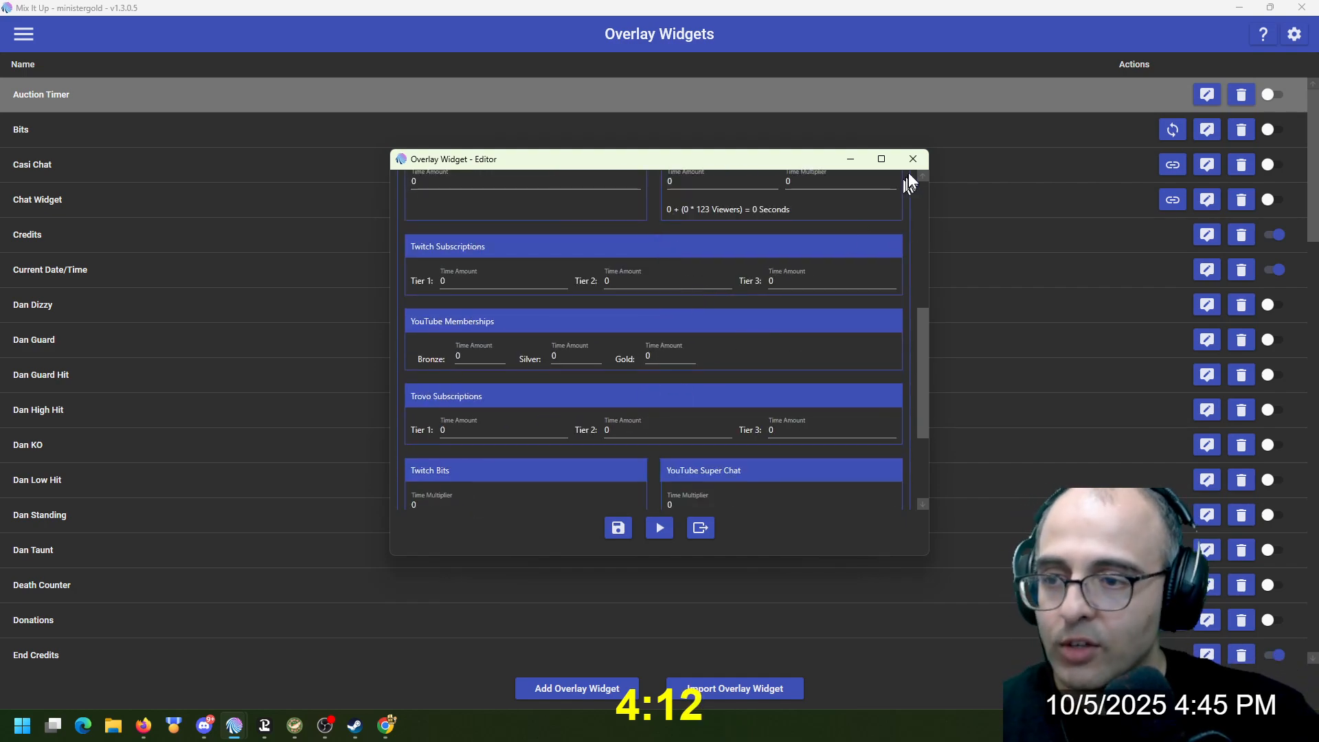
{"action": "left_click", "coordinate": [912, 160]}
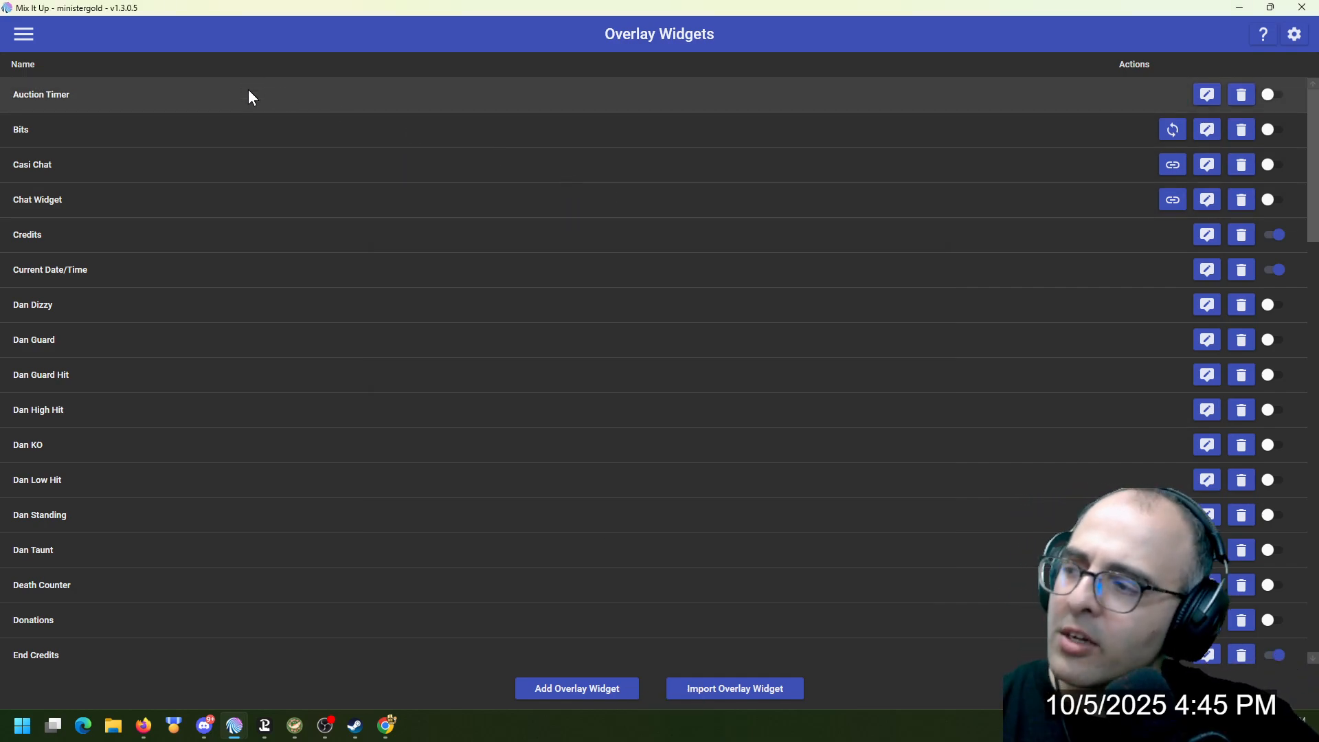
Filter the commands by "auc" and open the Game Auction command in the editor
{"action": "left_click", "coordinate": [16, 33]}
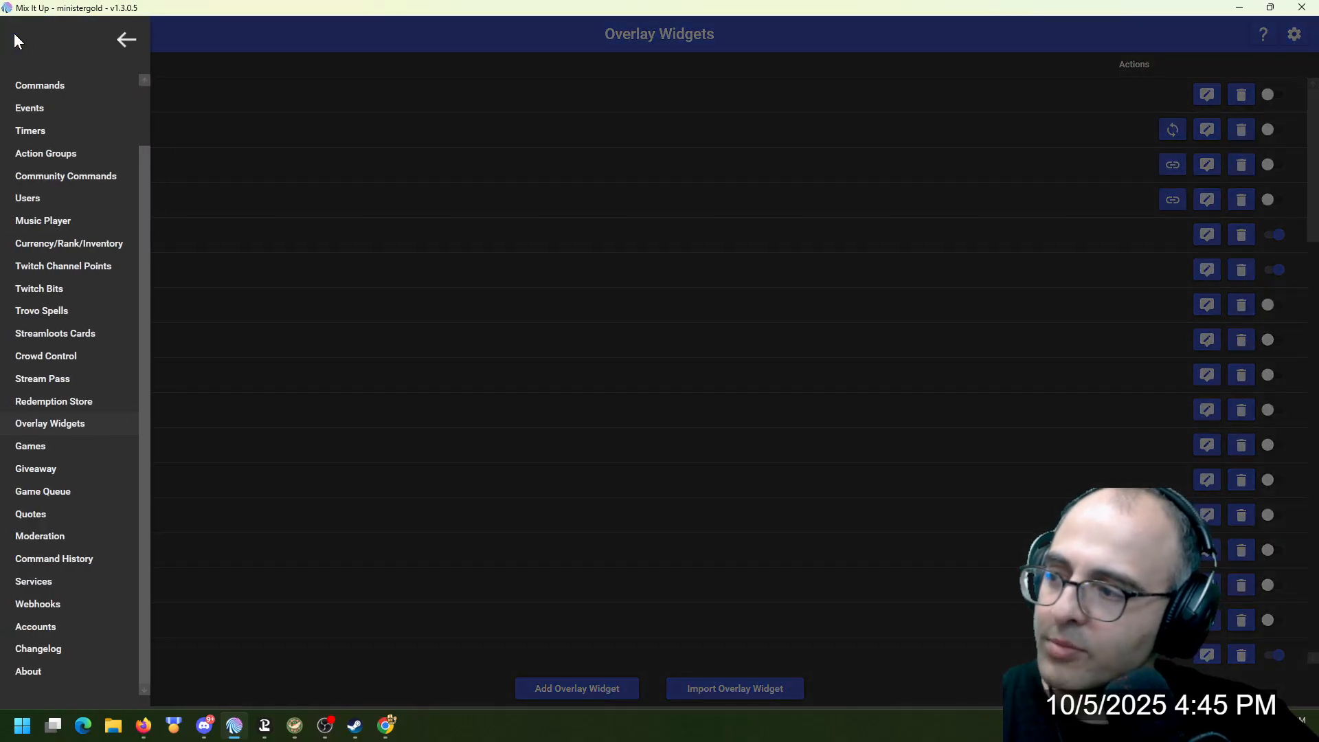
{"action": "left_click", "coordinate": [76, 92]}
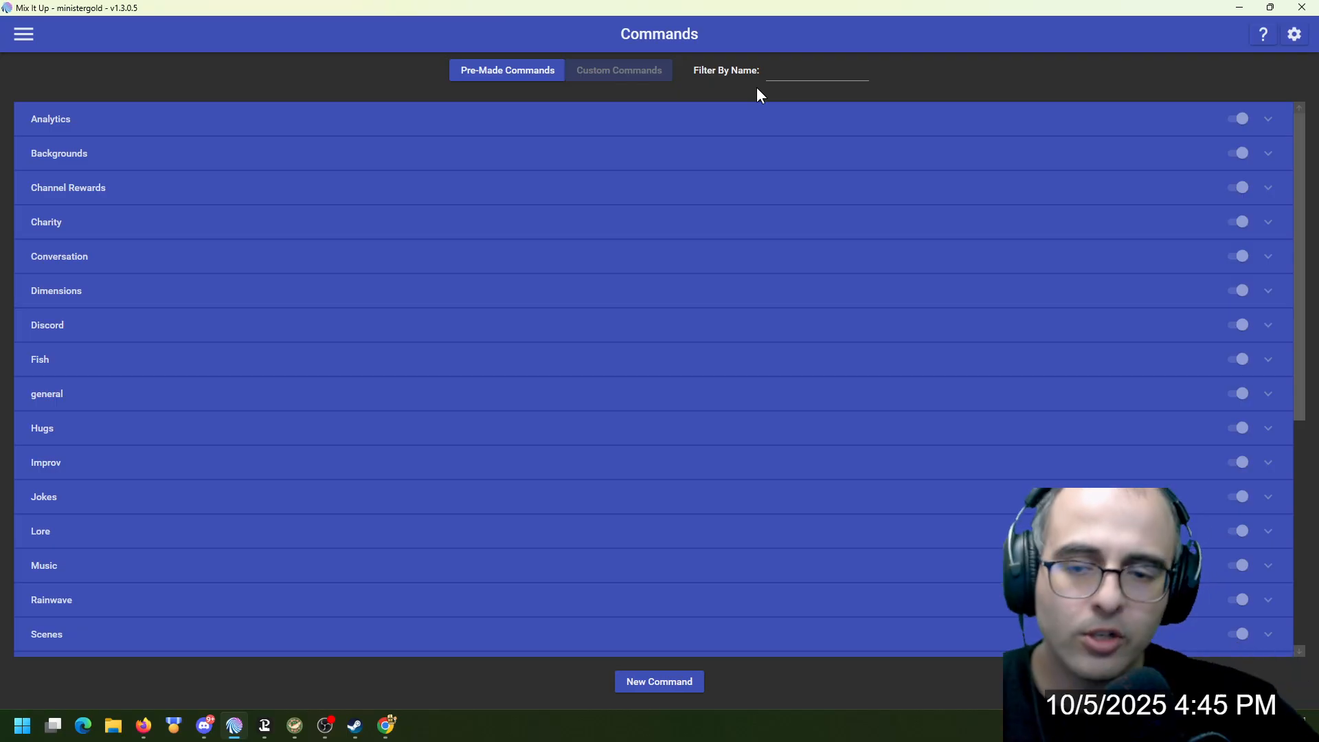
{"action": "left_click", "coordinate": [801, 61]}
{"action": "type", "text": "auc"}
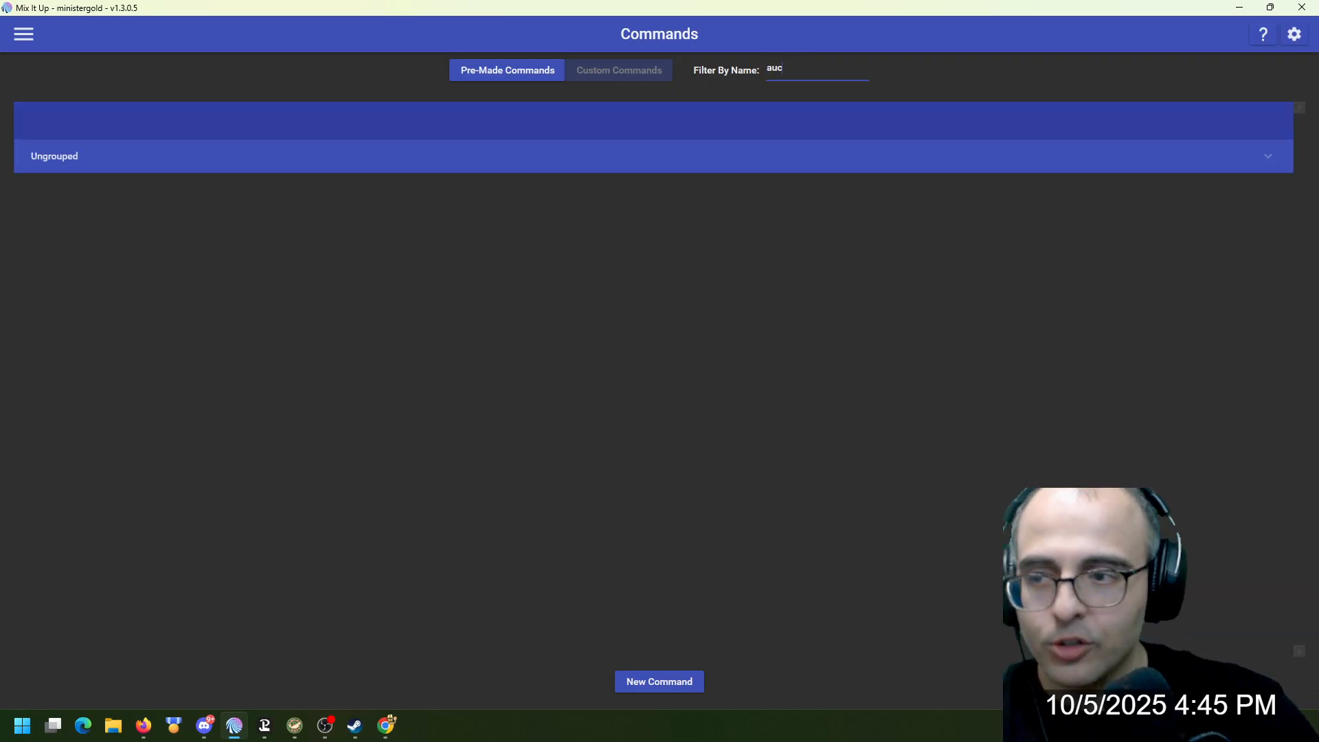
{"action": "left_click", "coordinate": [1199, 221]}
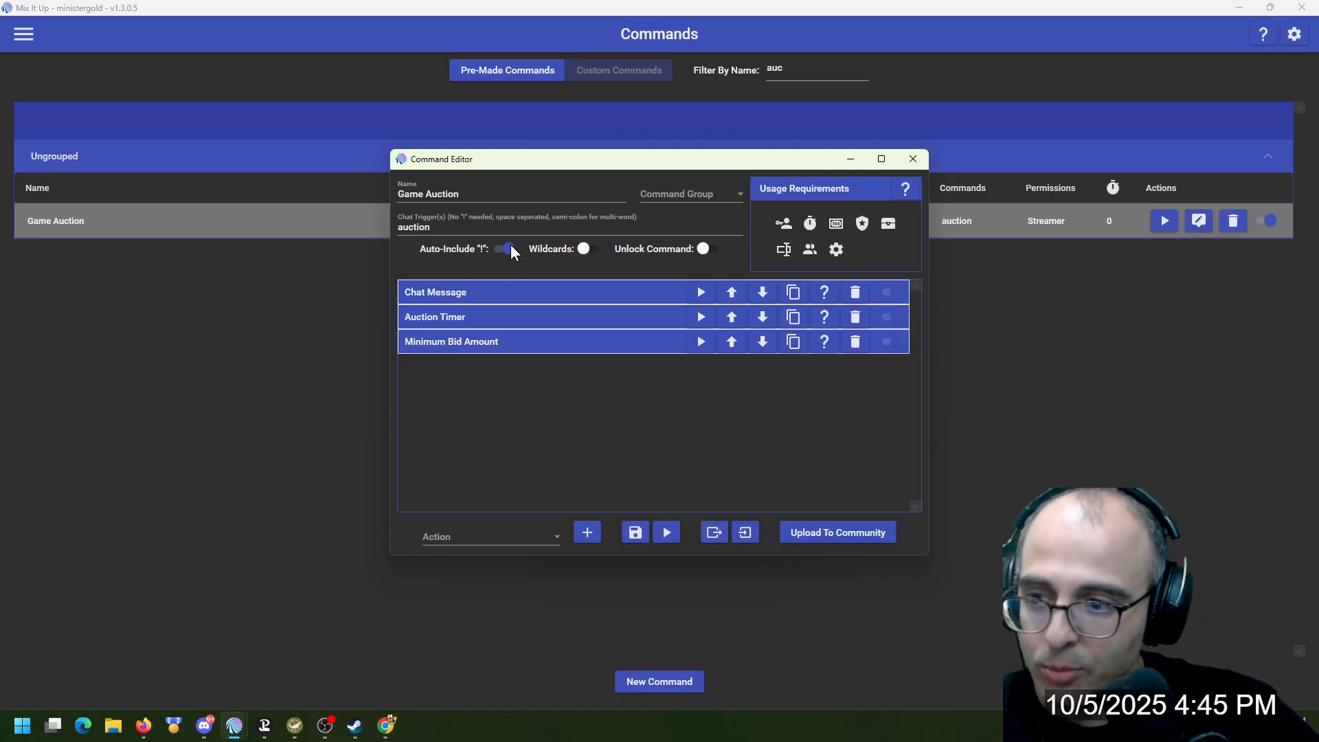
Choose Chat Message as the action type and expand the Game Auction command's existing Chat Message action to review its text
{"action": "mouse_move", "coordinate": [785, 228]}
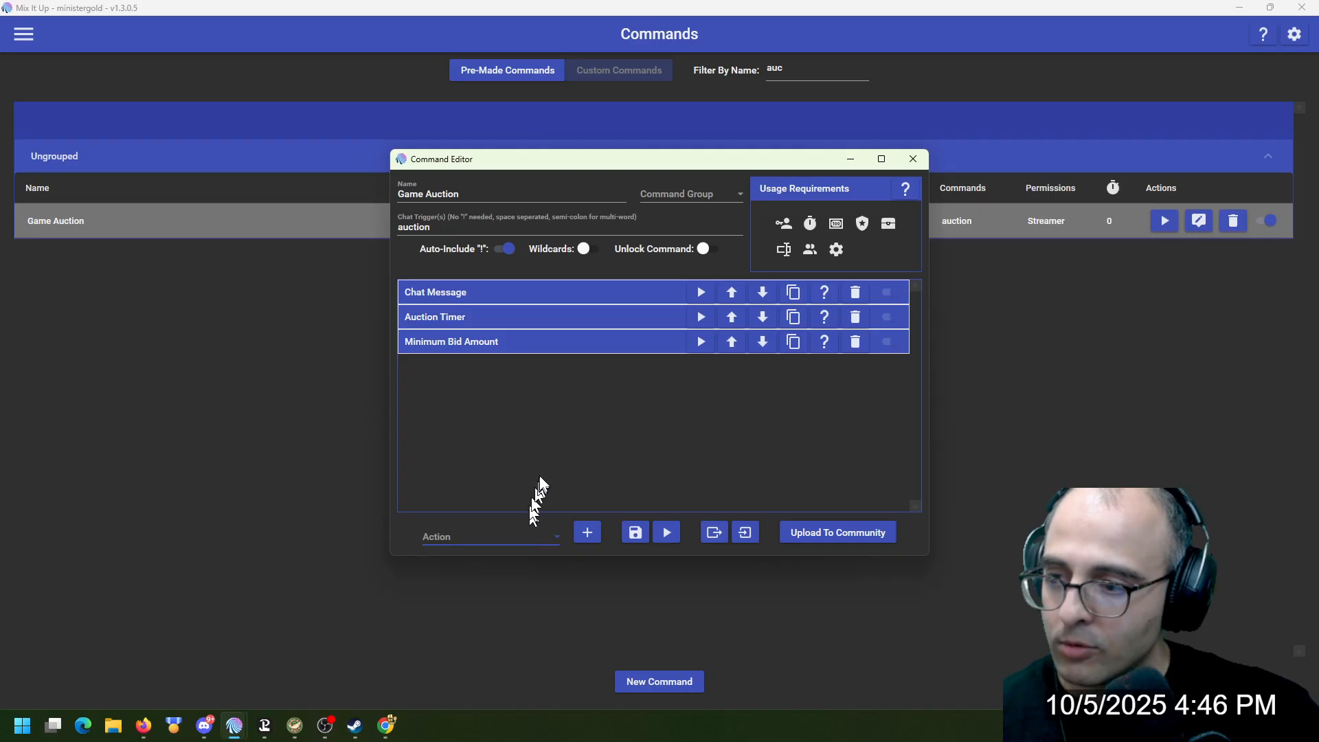
{"action": "left_click", "coordinate": [522, 535]}
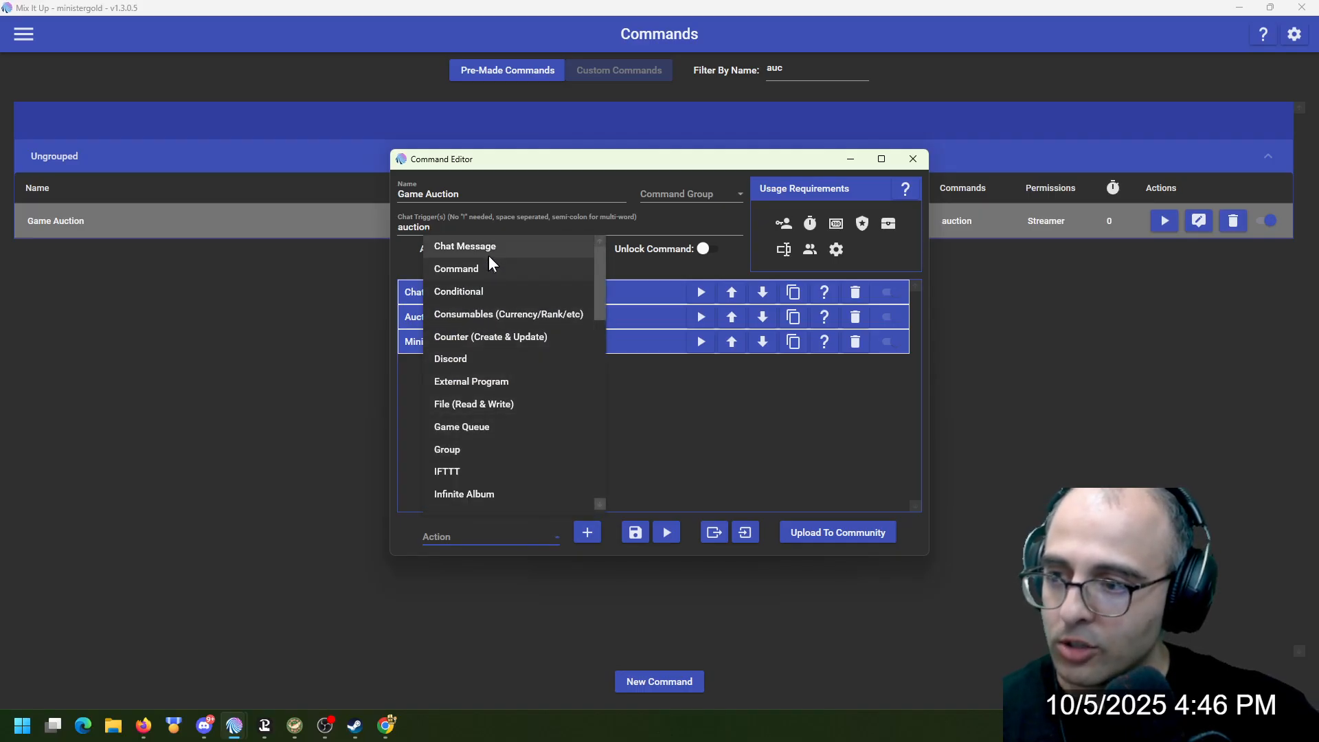
{"action": "left_click", "coordinate": [489, 255]}
{"action": "left_click", "coordinate": [510, 293]}
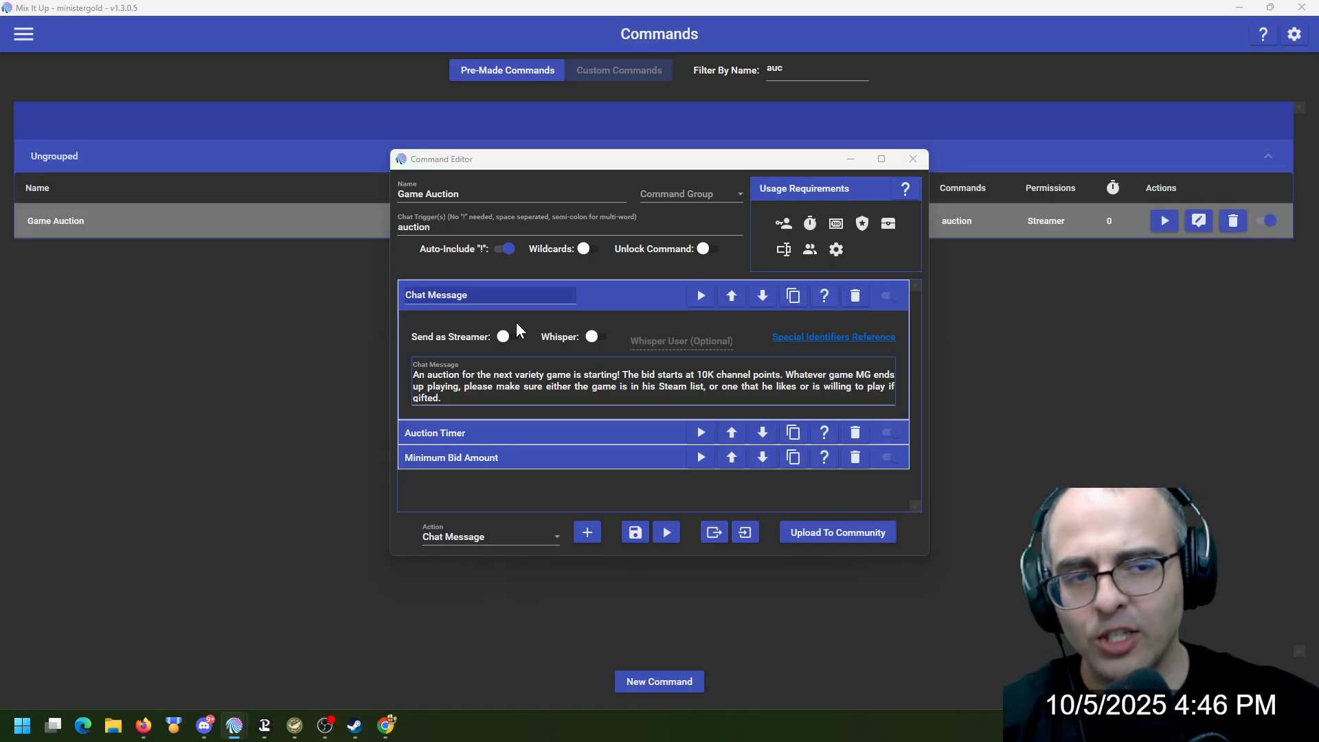
Switch to Chrome and search Google for "my list of steam games"
{"action": "key", "text": "alt+Tab"}
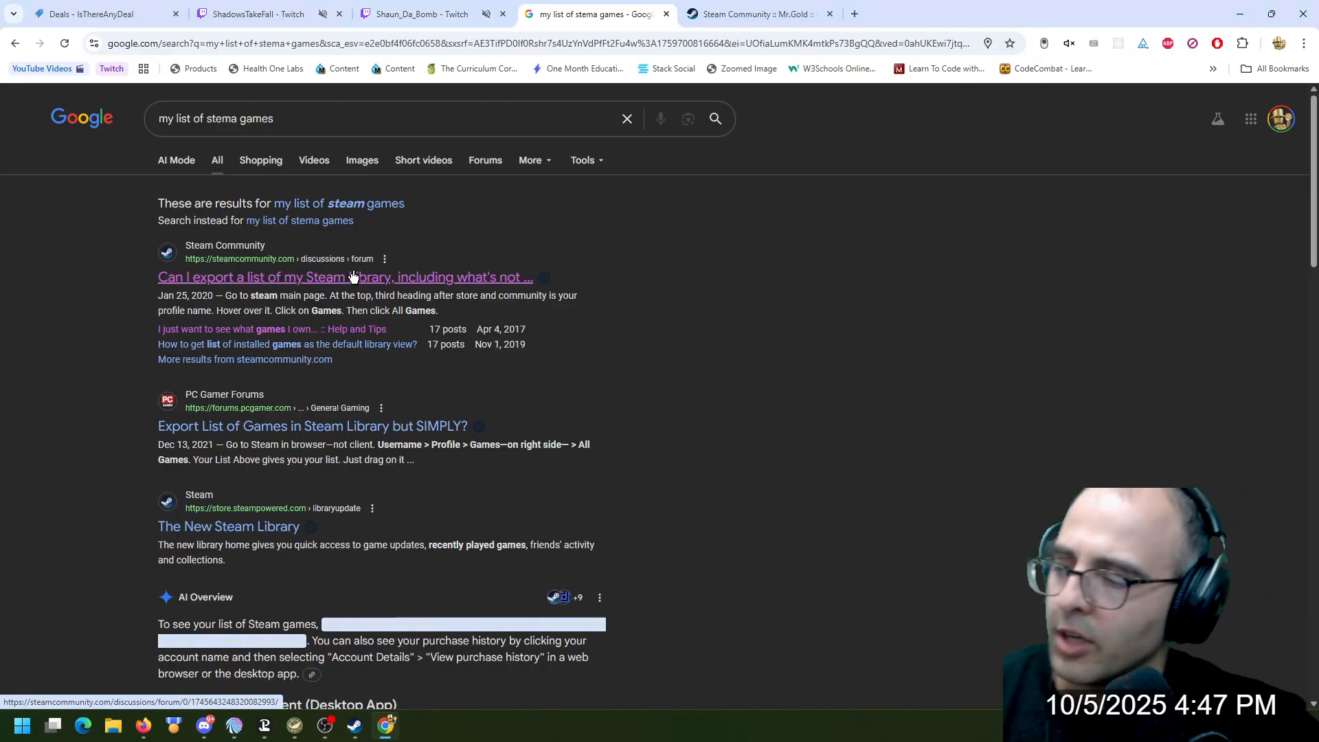
{"action": "double_click", "coordinate": [220, 118]}
{"action": "type", "text": "steam"}
{"action": "key", "text": "Return"}
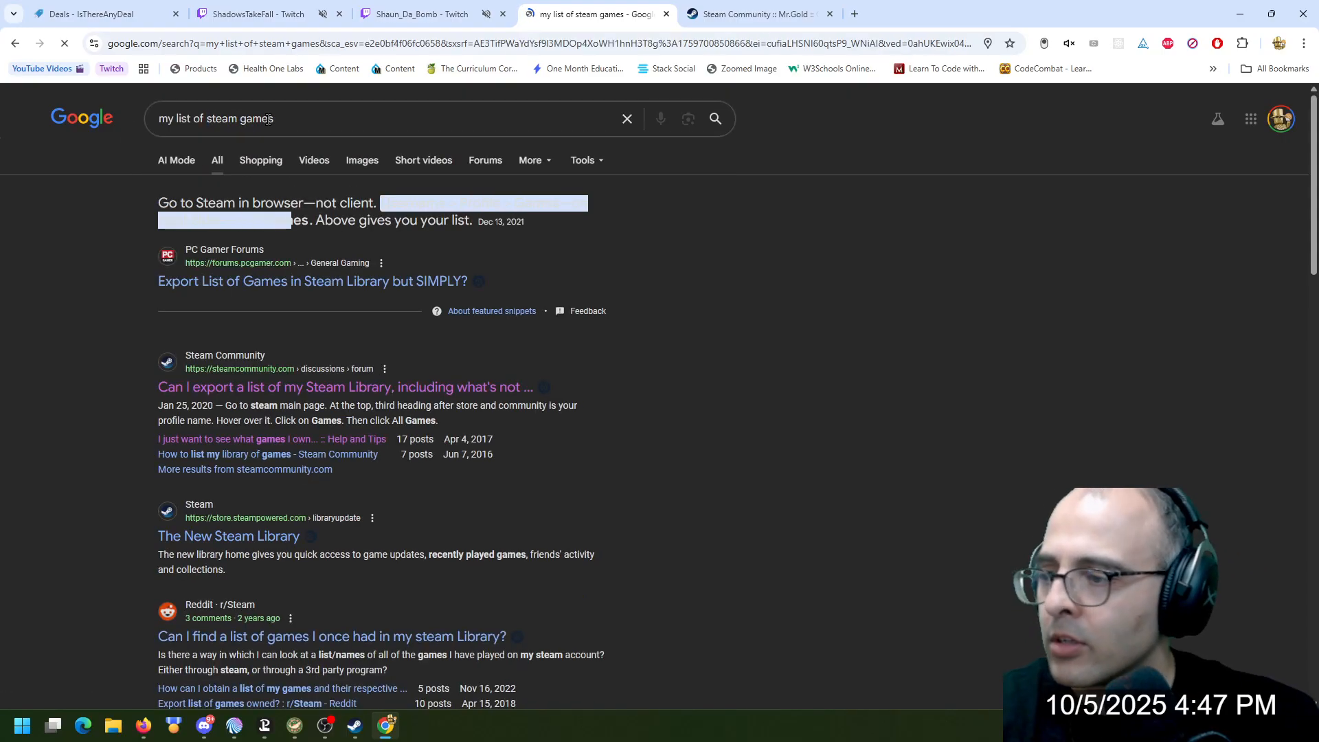
Open the Steam Community thread about exporting a Steam Library and follow the first reply's link to the account licenses page
{"action": "left_click", "coordinate": [295, 389]}
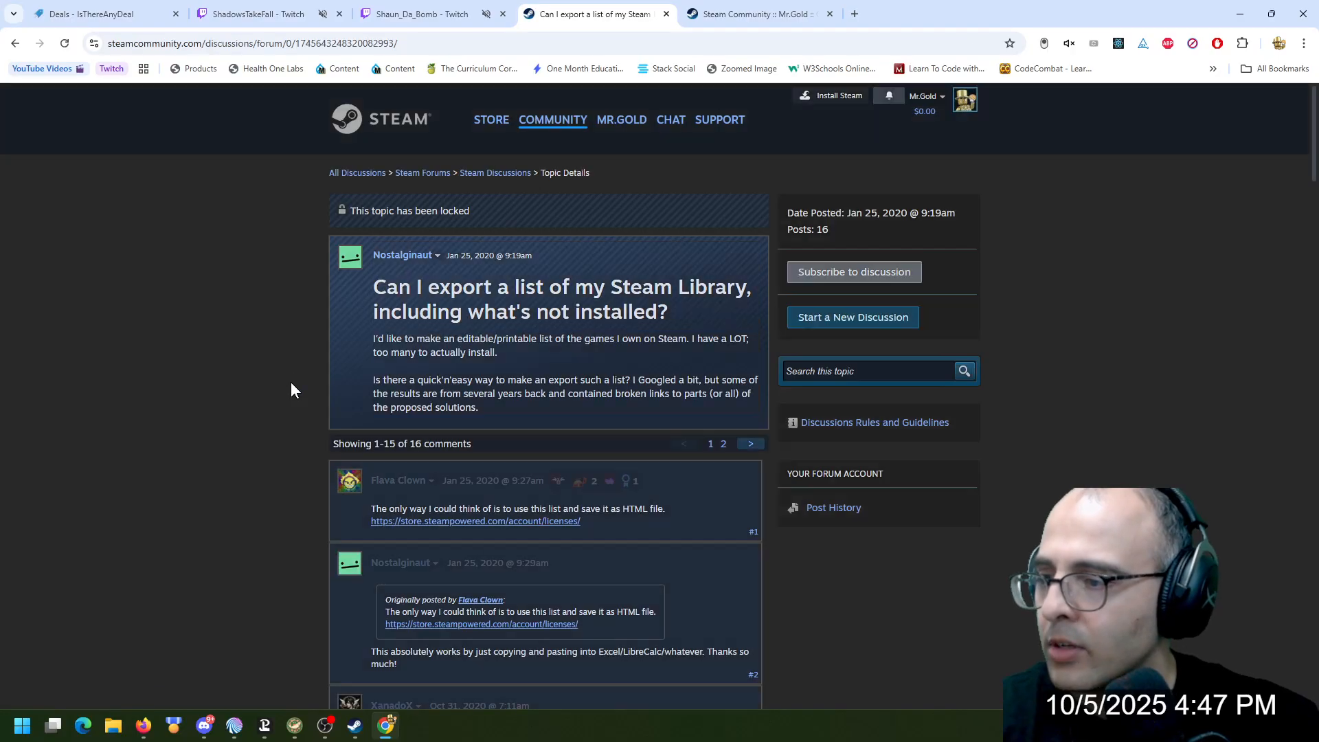
{"action": "scroll", "coordinate": [361, 362], "scroll_direction": "down", "scroll_amount": 3}
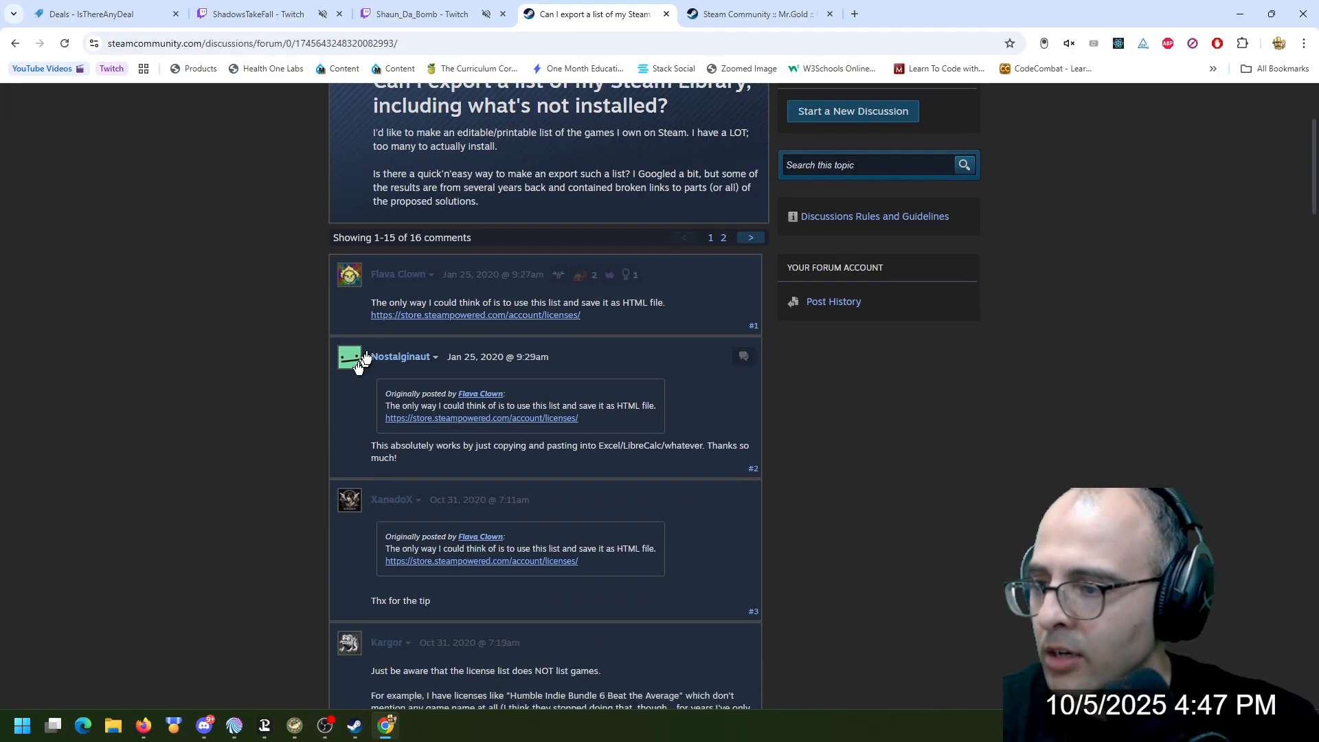
{"action": "left_click", "coordinate": [414, 318]}
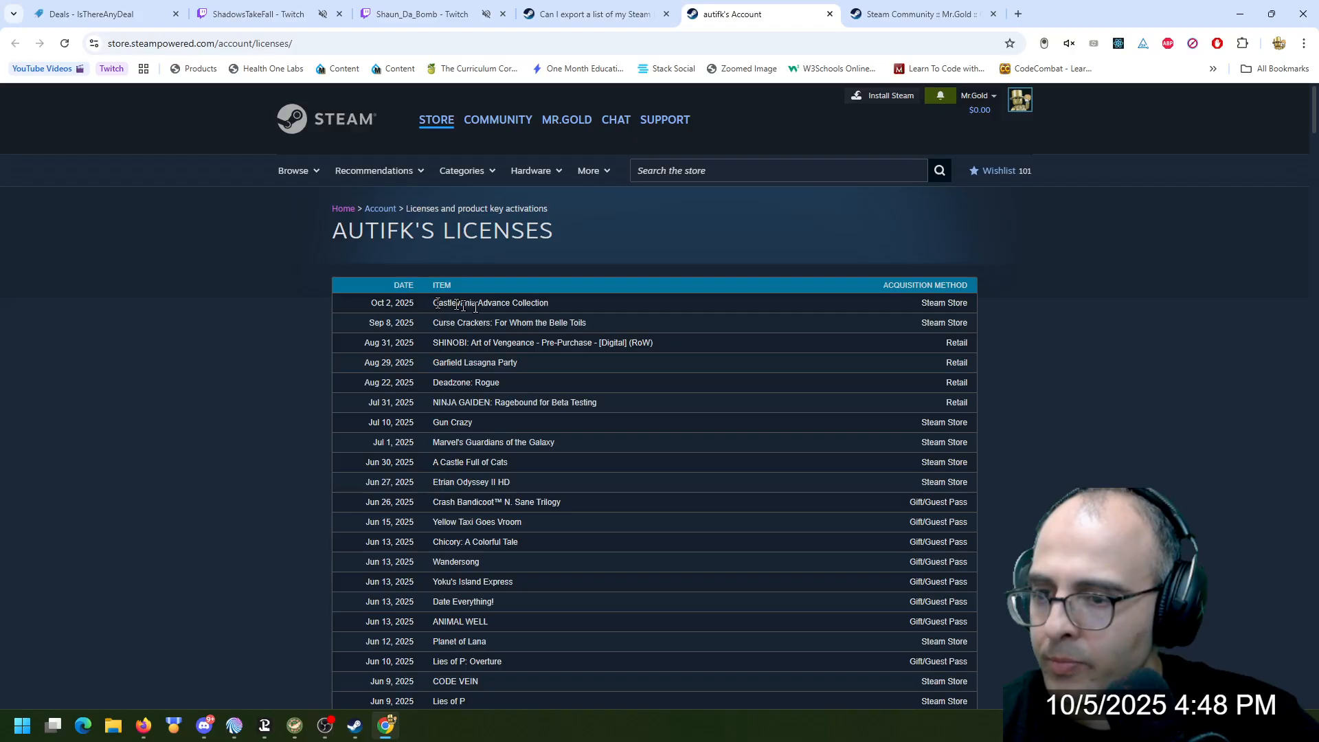
Copy the licenses list from Castlevania Advance Collection through Super Meat Boy and paste it into a new blank Google Sheets spreadsheet
{"action": "left_click_drag", "start_coordinate": [1314, 128], "coordinate": [1273, 708]}
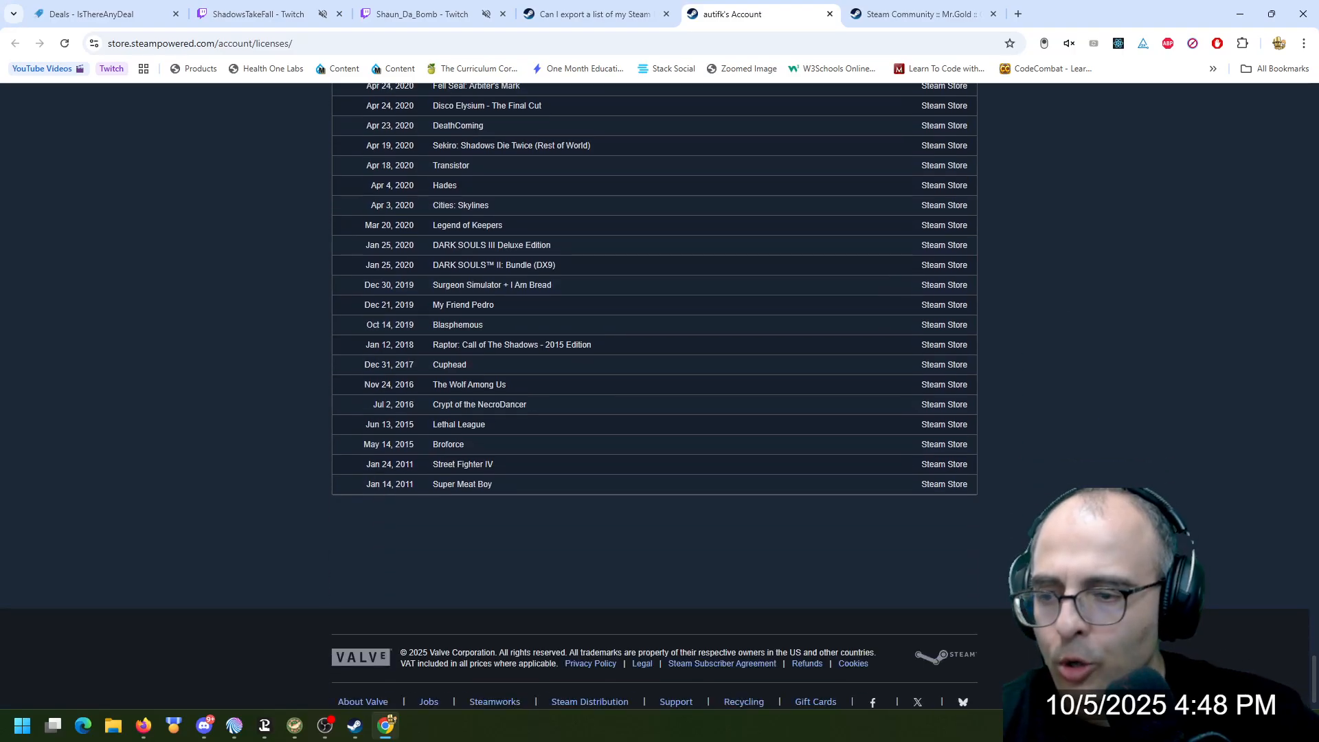
{"action": "left_click", "coordinate": [967, 485], "text": "shift"}
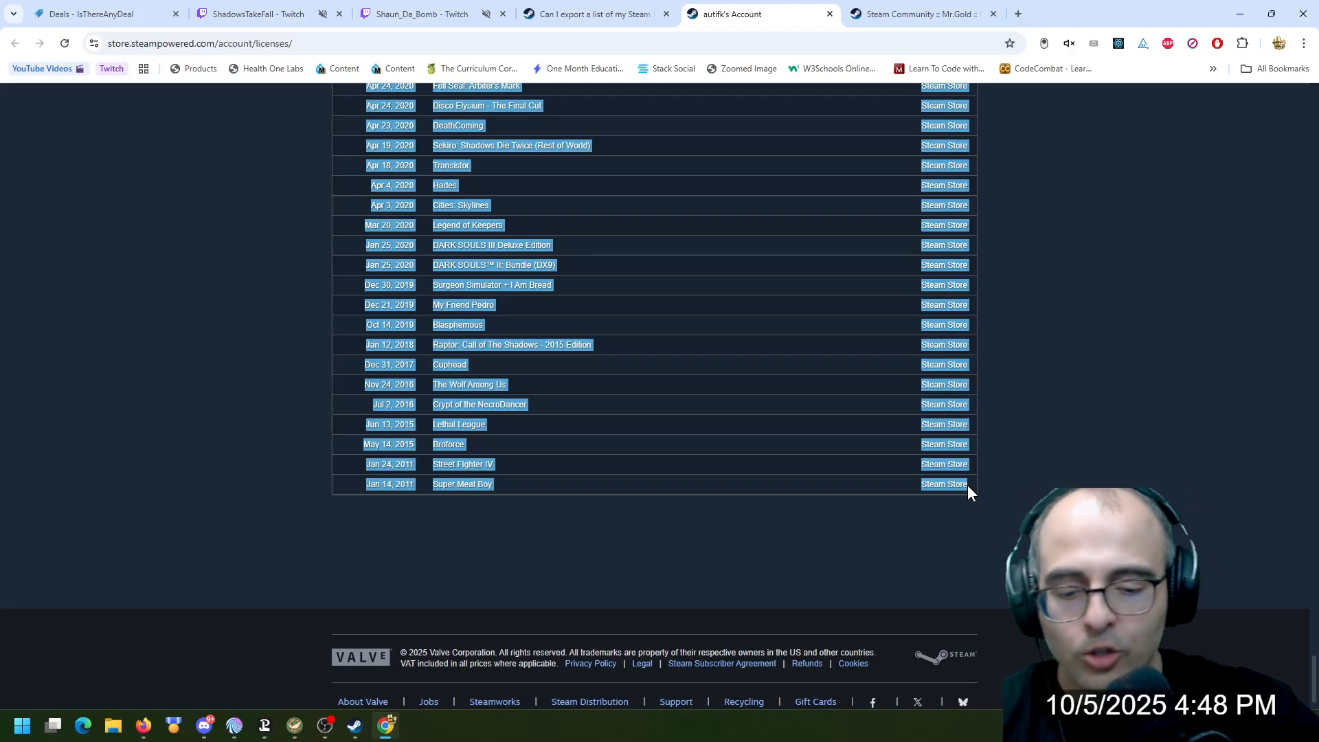
{"action": "key", "text": "ctrl+t"}
{"action": "type", "text": "sh"}
{"action": "key", "text": "Return"}
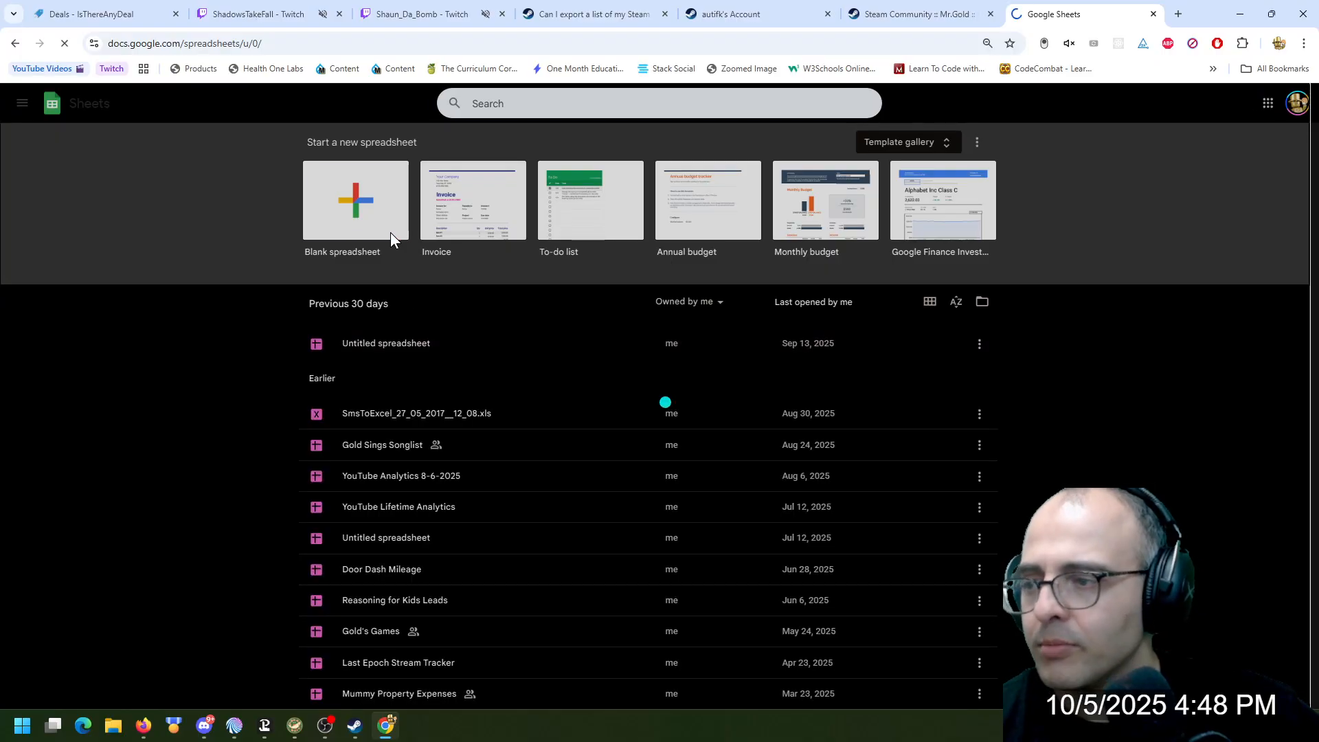
{"action": "left_click", "coordinate": [391, 233]}
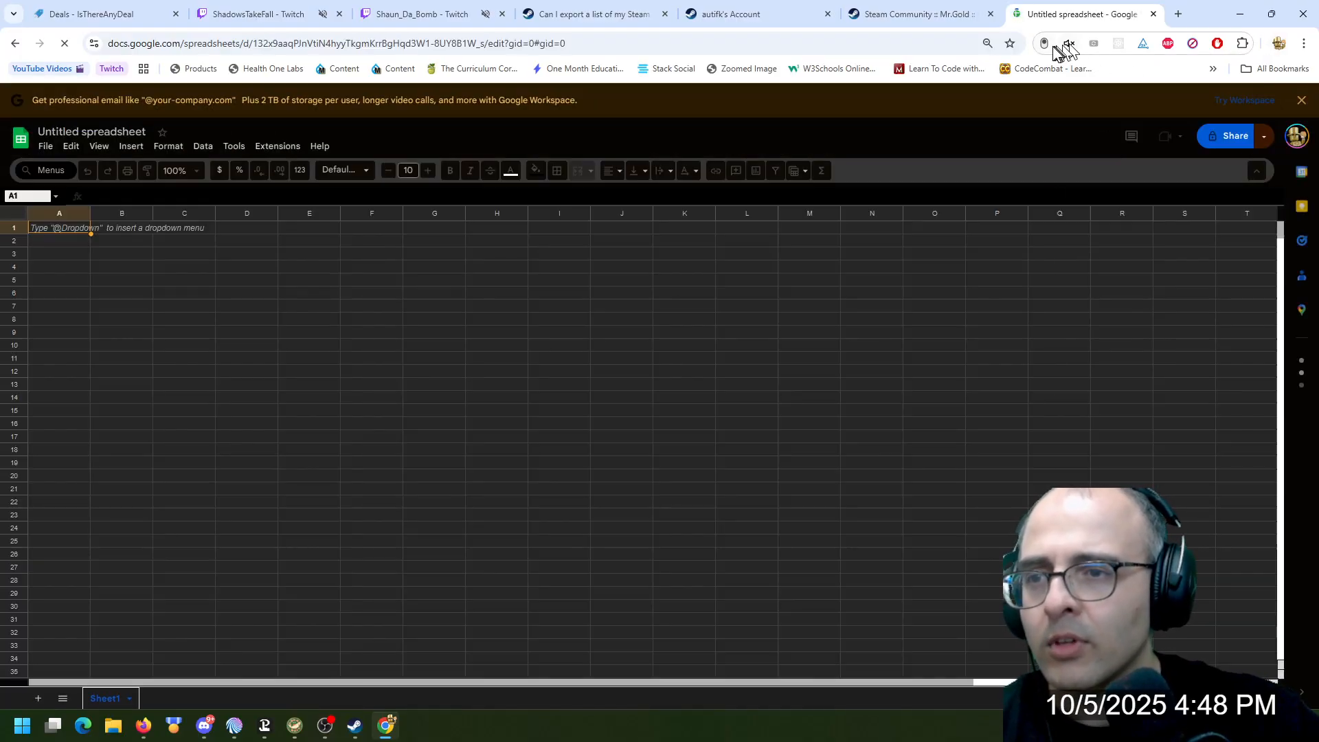
{"action": "key", "text": "ctrl+v"}
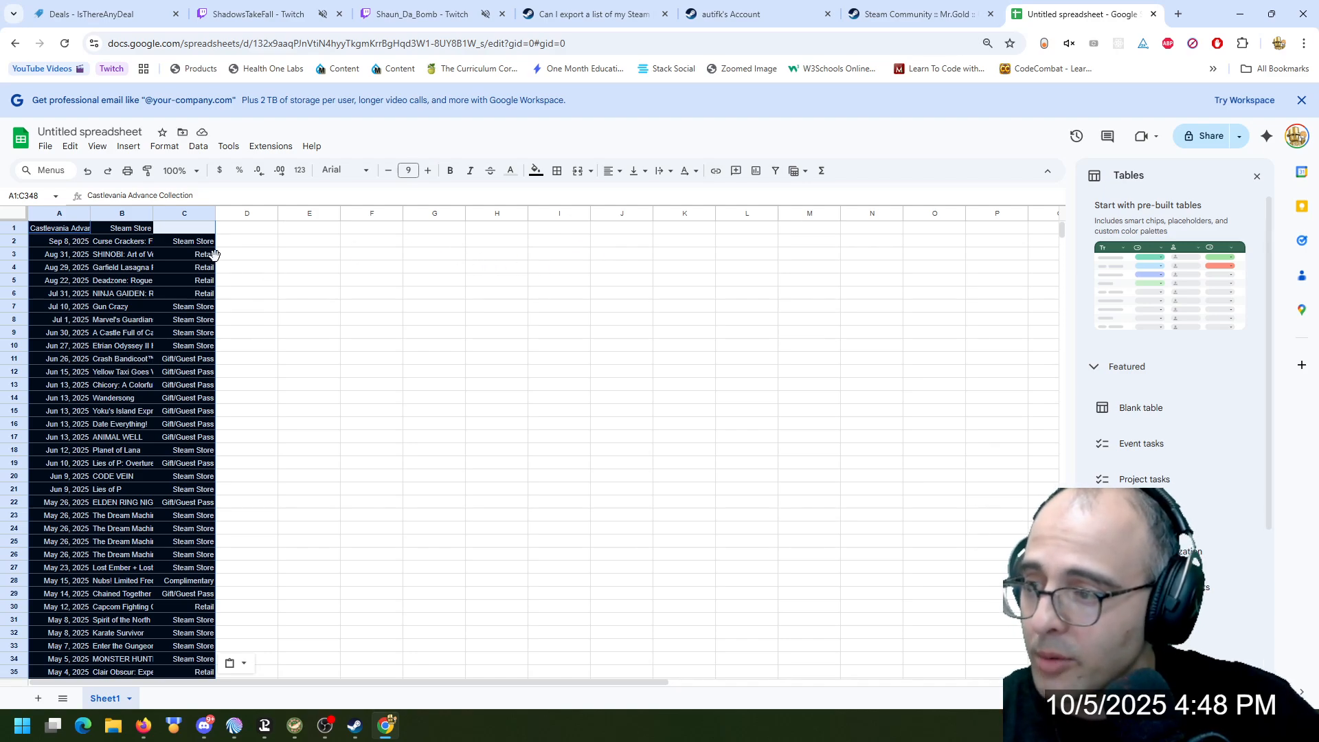
Widen column B to fit the game titles and delete column C with the acquisition methods
{"action": "left_click", "coordinate": [192, 211]}
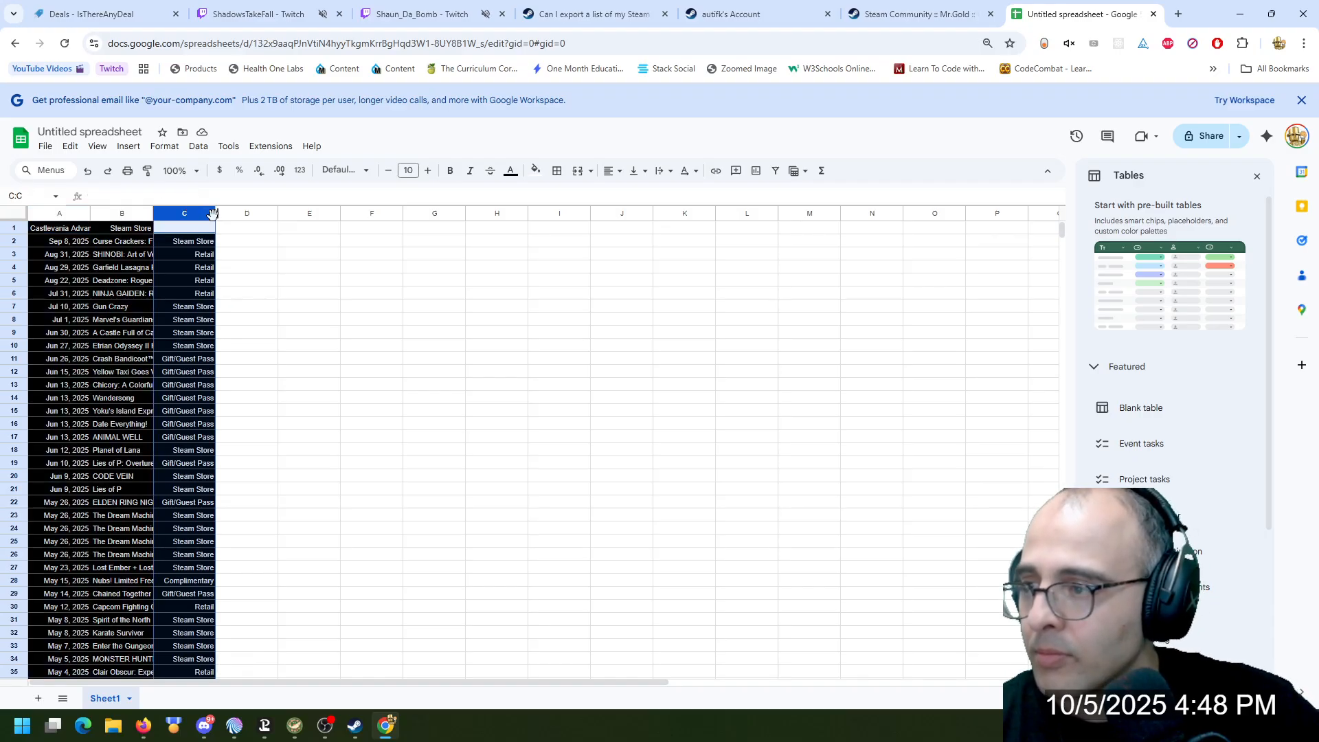
{"action": "left_click_drag", "start_coordinate": [216, 213], "coordinate": [222, 221]}
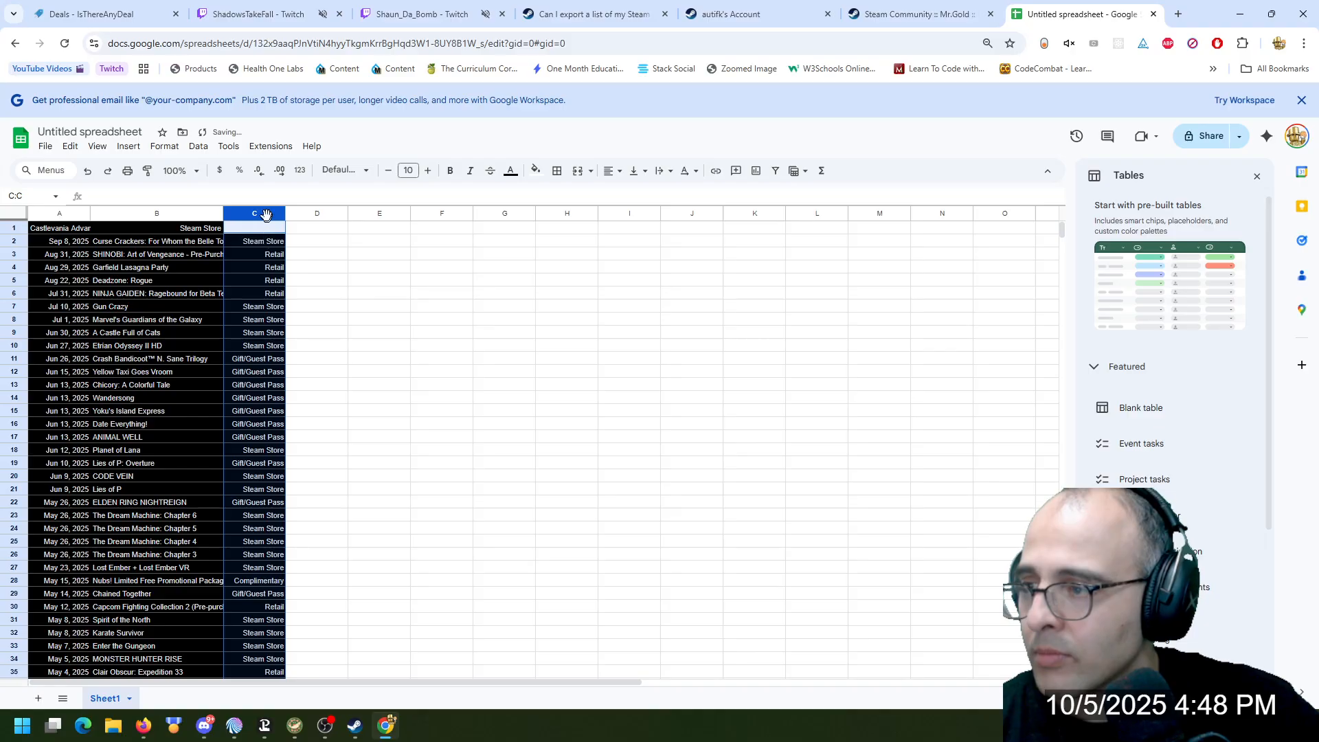
{"action": "right_click", "coordinate": [265, 214]}
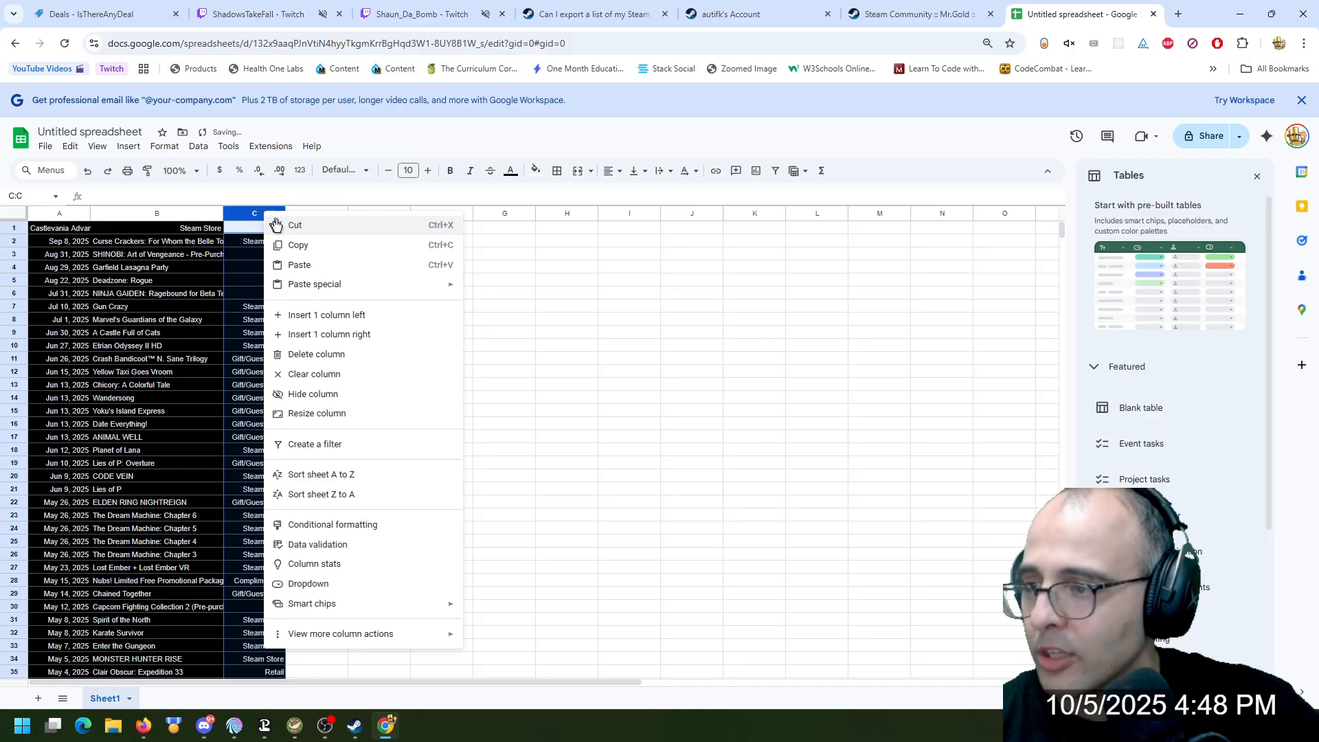
{"action": "left_click", "coordinate": [335, 353]}
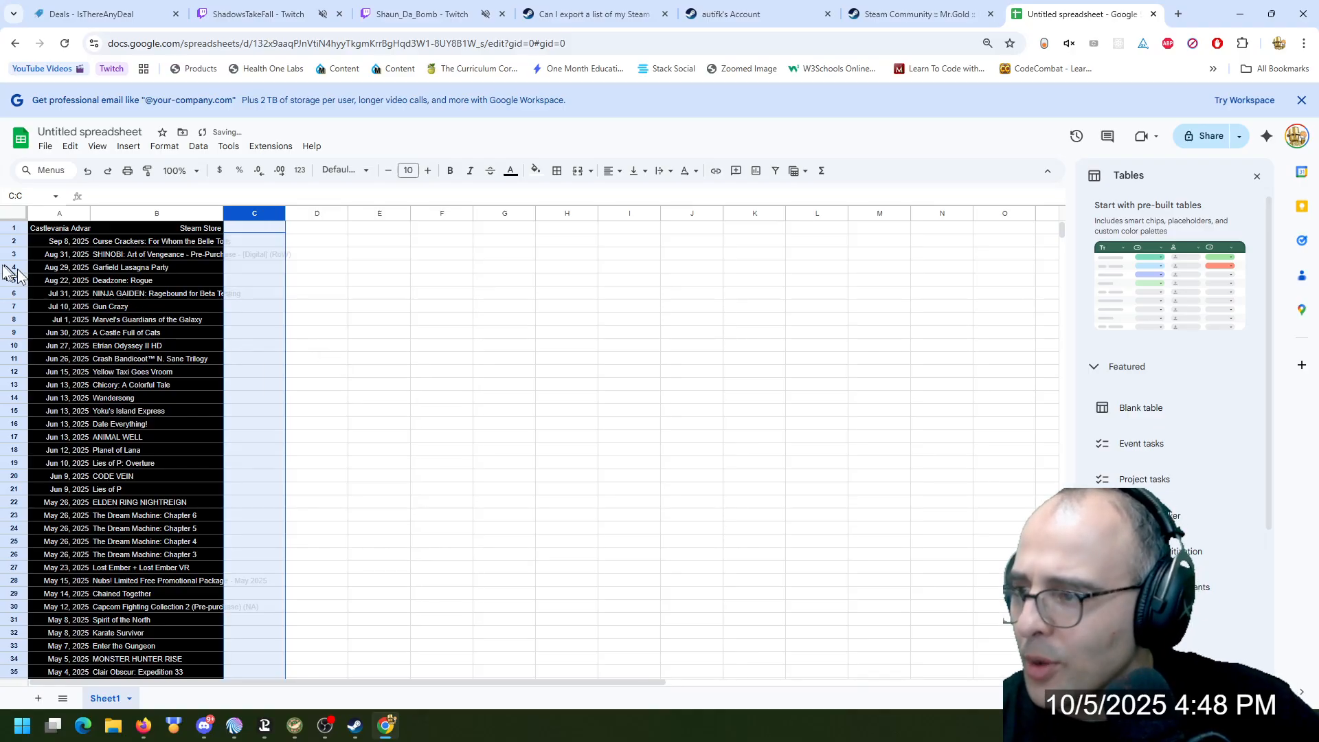
Move the Castlevania Advance Collection title from cell A1 to B1, replacing the Steam Store entry
{"action": "left_click", "coordinate": [58, 229]}
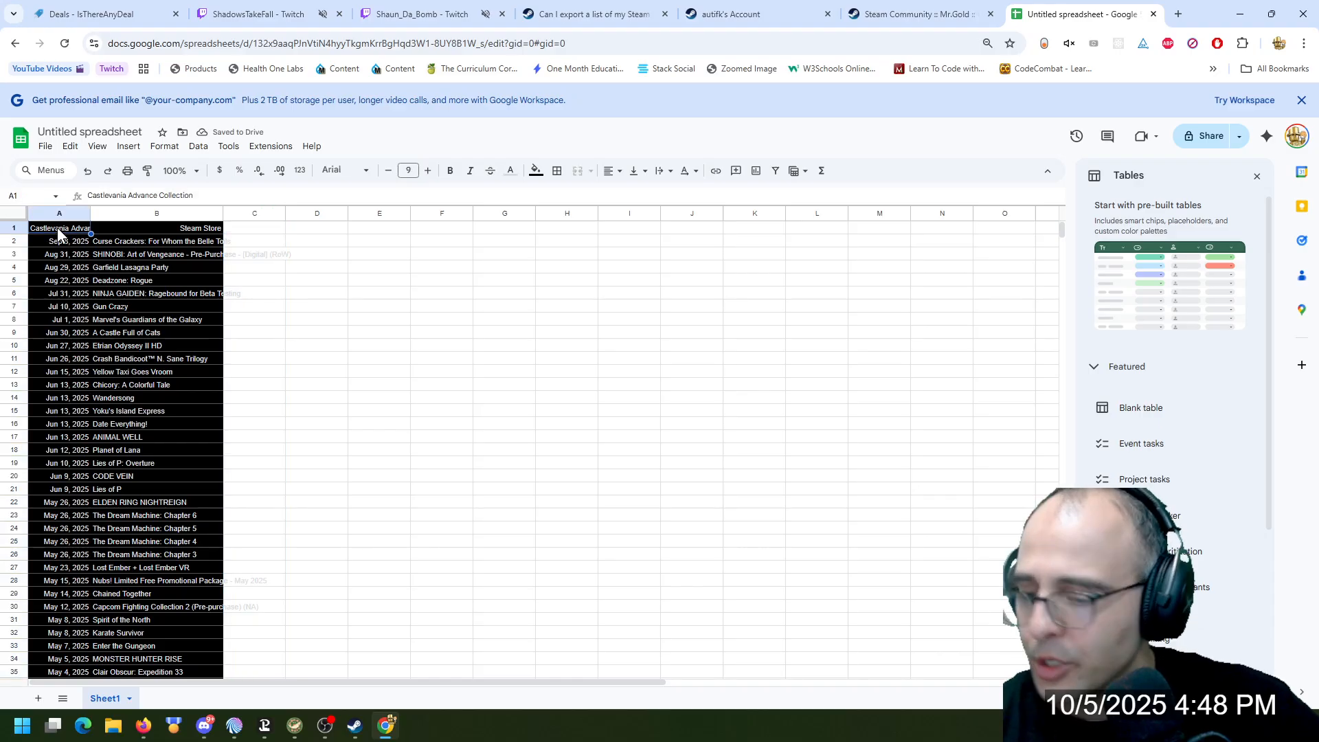
{"action": "left_click", "coordinate": [142, 229]}
{"action": "type", "text": "Castlevania Advance Collection"}
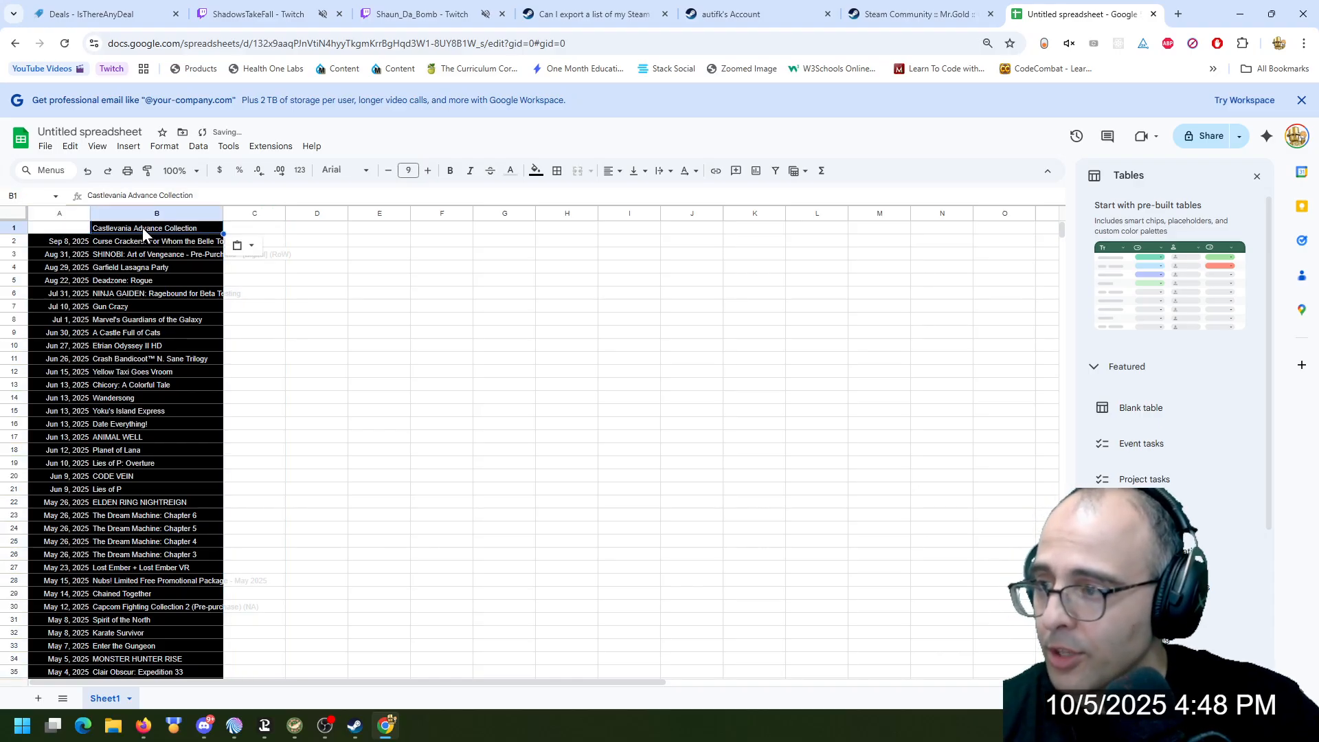
Delete column A containing the license dates so that only the game titles remain
{"action": "left_click", "coordinate": [65, 211]}
{"action": "right_click", "coordinate": [58, 212]}
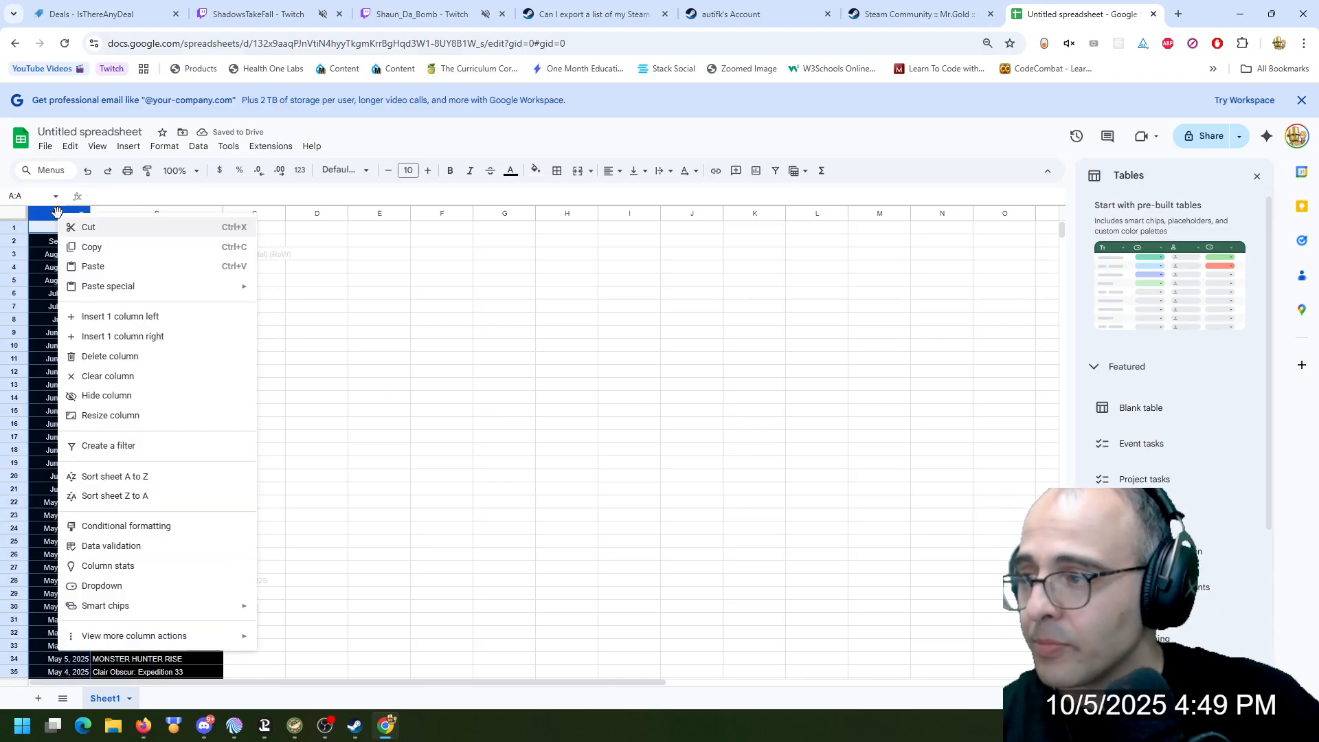
{"action": "left_click", "coordinate": [130, 354]}
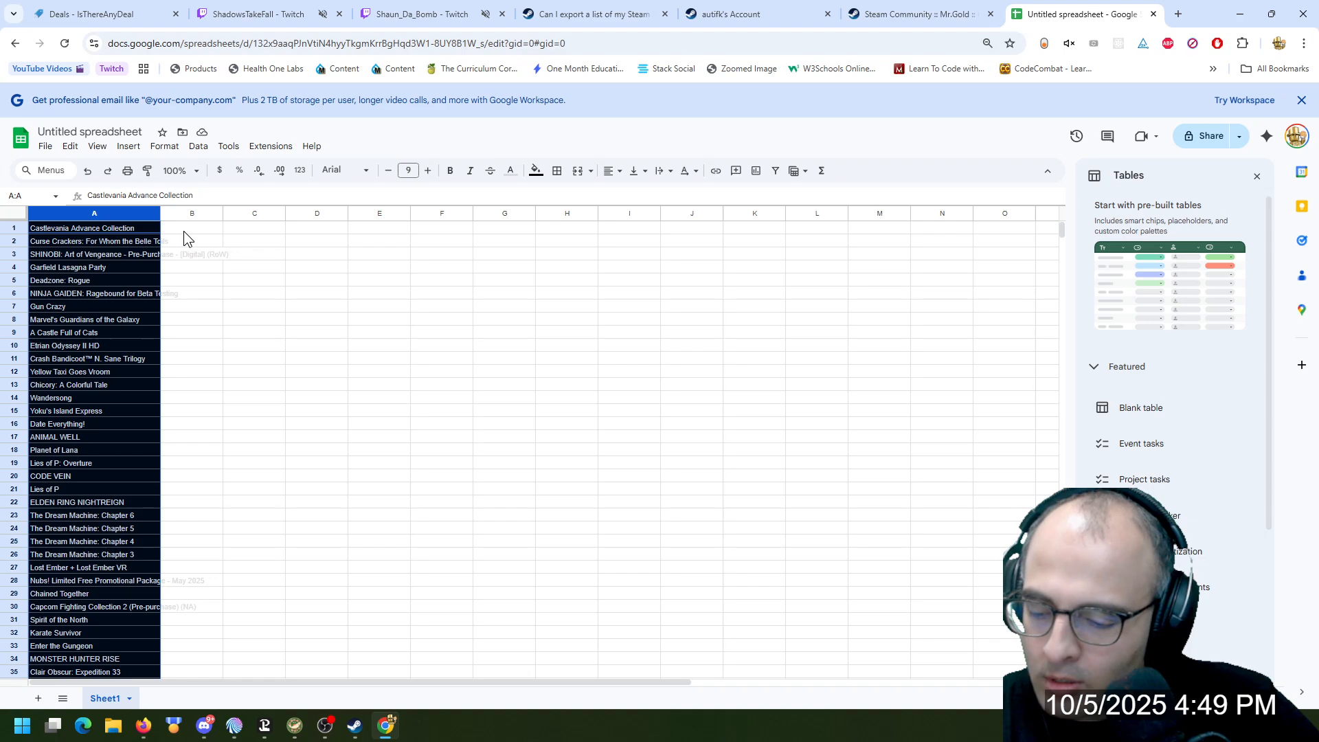
Add a second sheet to the spreadsheet and rename it COMPLETED
{"action": "left_click", "coordinate": [36, 700]}
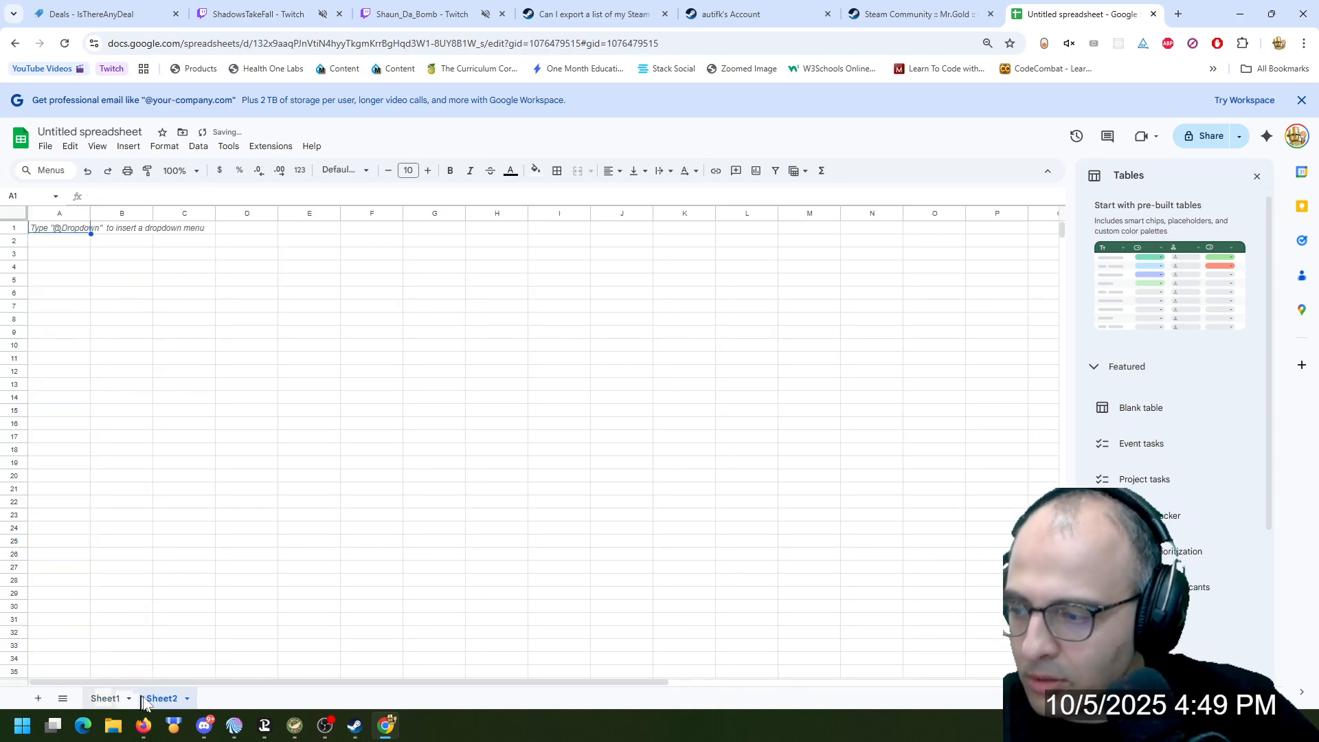
{"action": "left_click", "coordinate": [186, 698]}
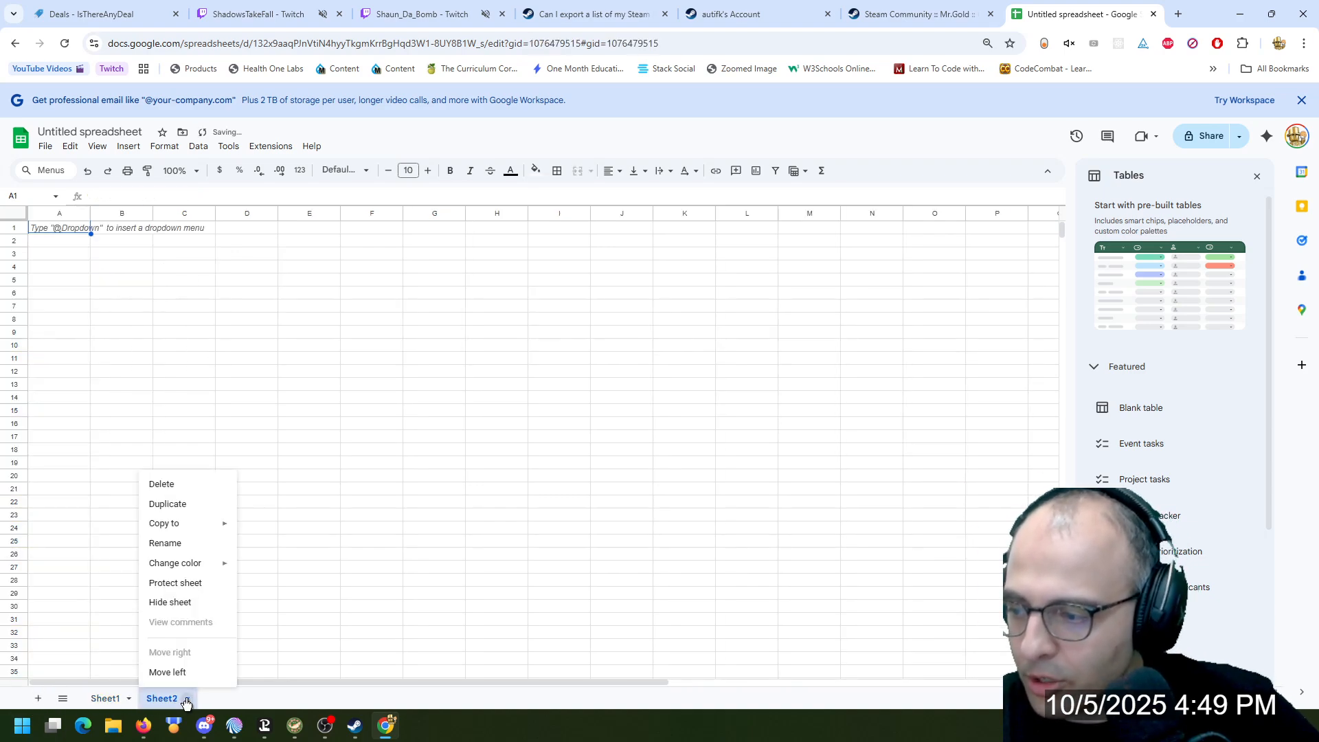
{"action": "left_click", "coordinate": [189, 544]}
{"action": "type", "text": "COMPLETE"}
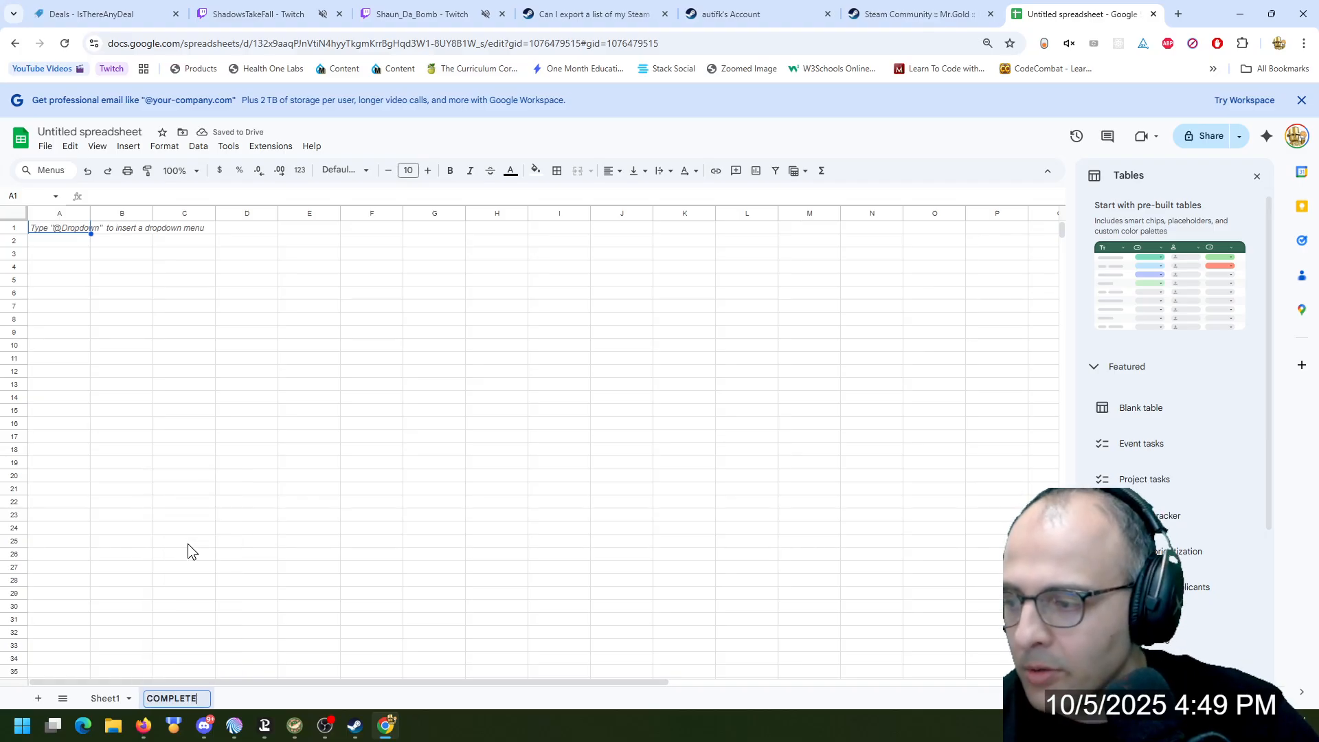
{"action": "type", "text": "D"}
{"action": "key", "text": "Return"}
Rename Sheet1, which holds the game titles, to WANT
{"action": "left_click", "coordinate": [127, 697]}
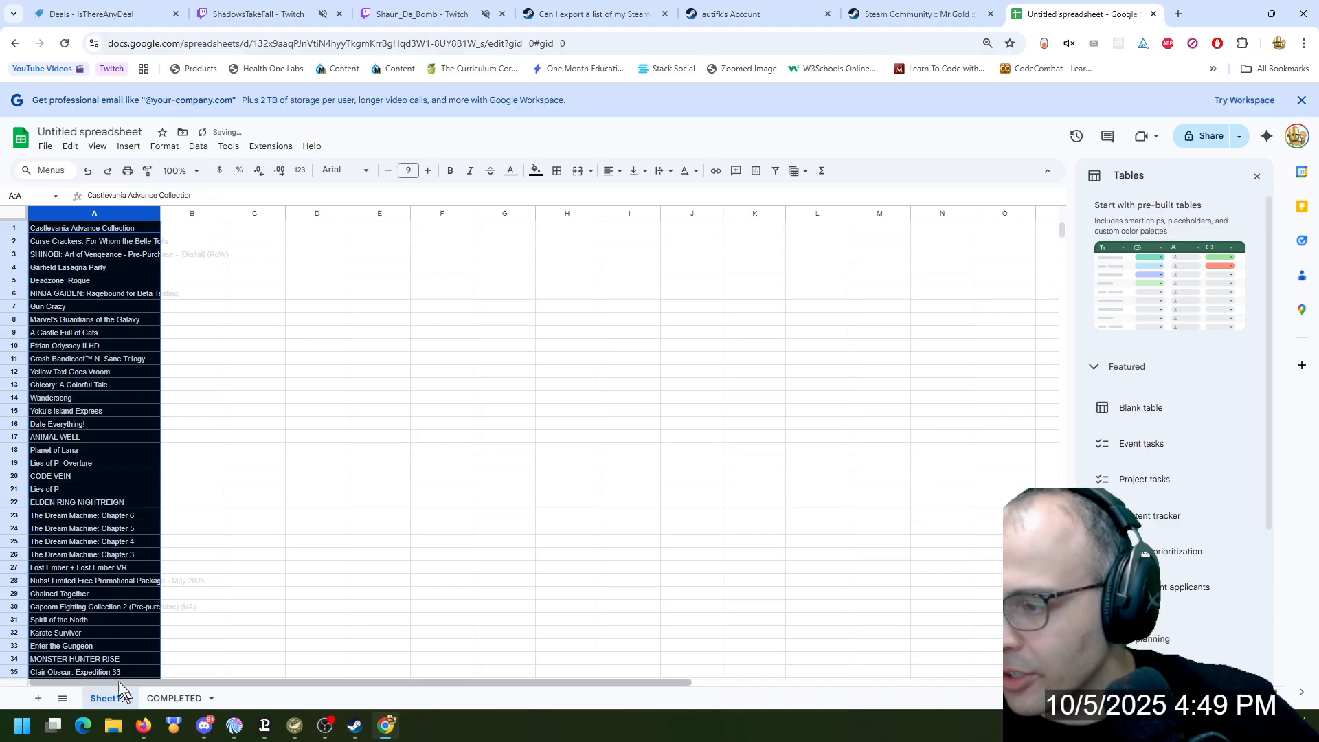
{"action": "left_click", "coordinate": [128, 698]}
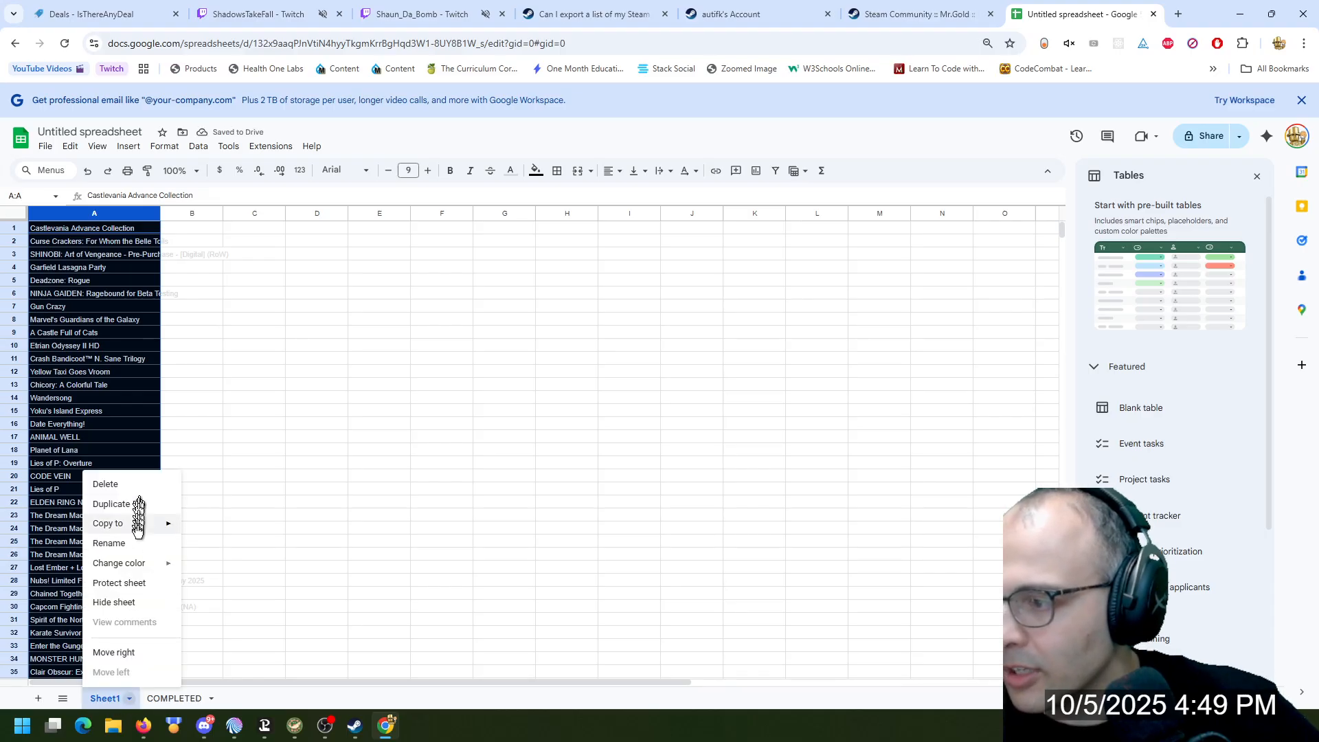
{"action": "left_click", "coordinate": [129, 542]}
{"action": "type", "text": "WANT"}
{"action": "key", "text": "Return"}
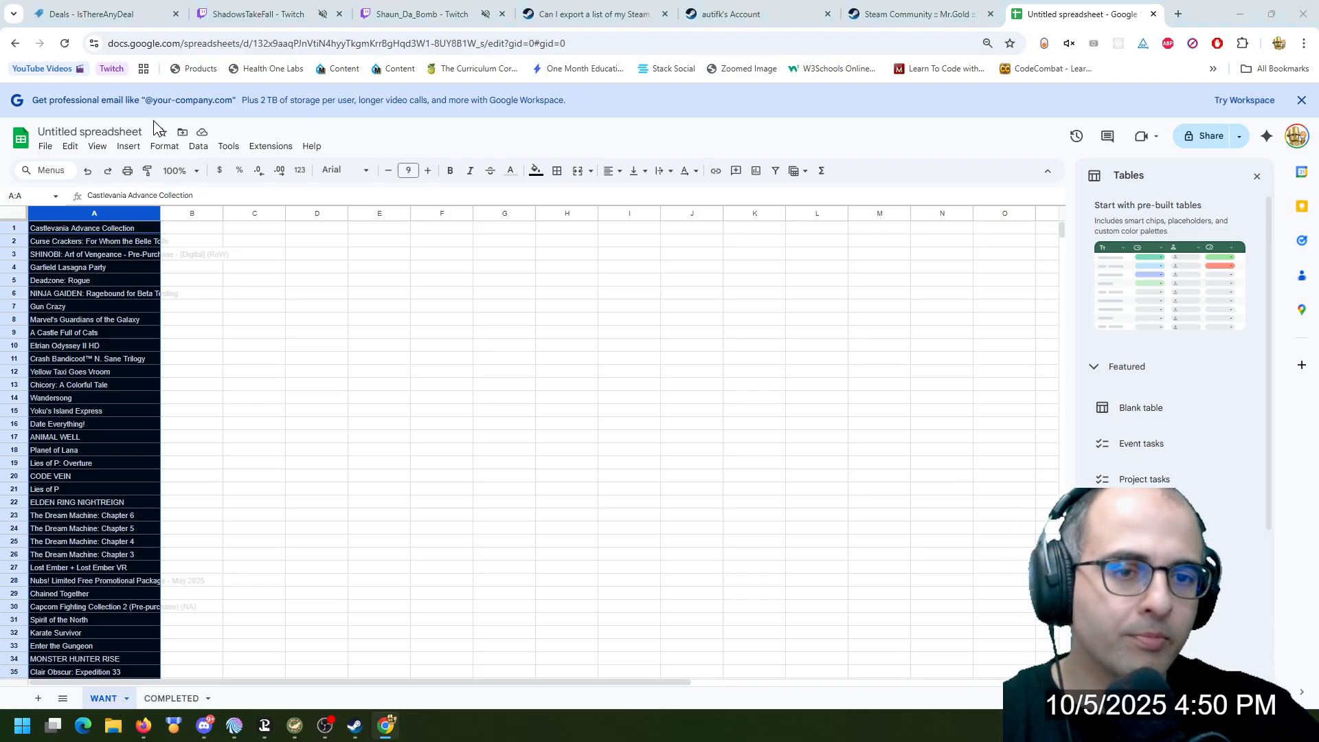
Switch to Mix It Up and review the Game Auction command's Auction Timer action, picking Overlay (Images & Videos) as the action type
{"action": "key", "text": "alt+Tab"}
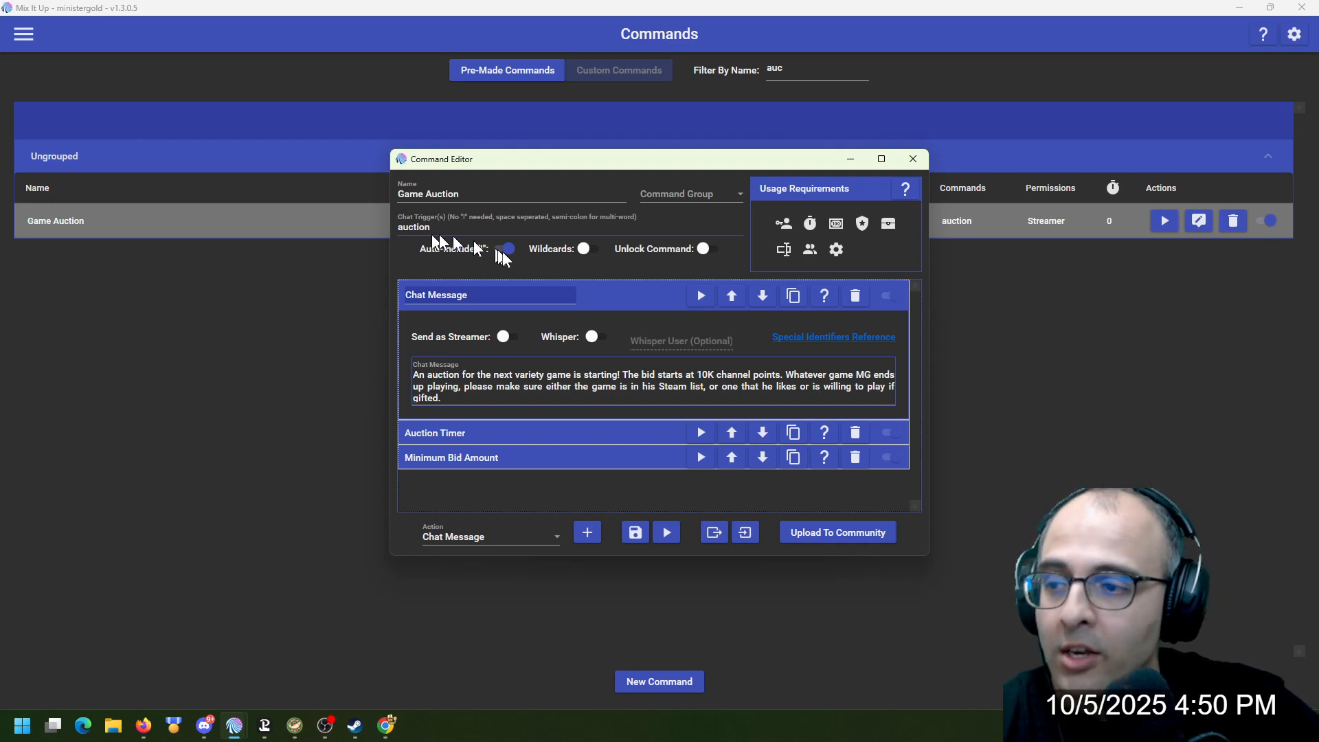
{"action": "left_click", "coordinate": [609, 292]}
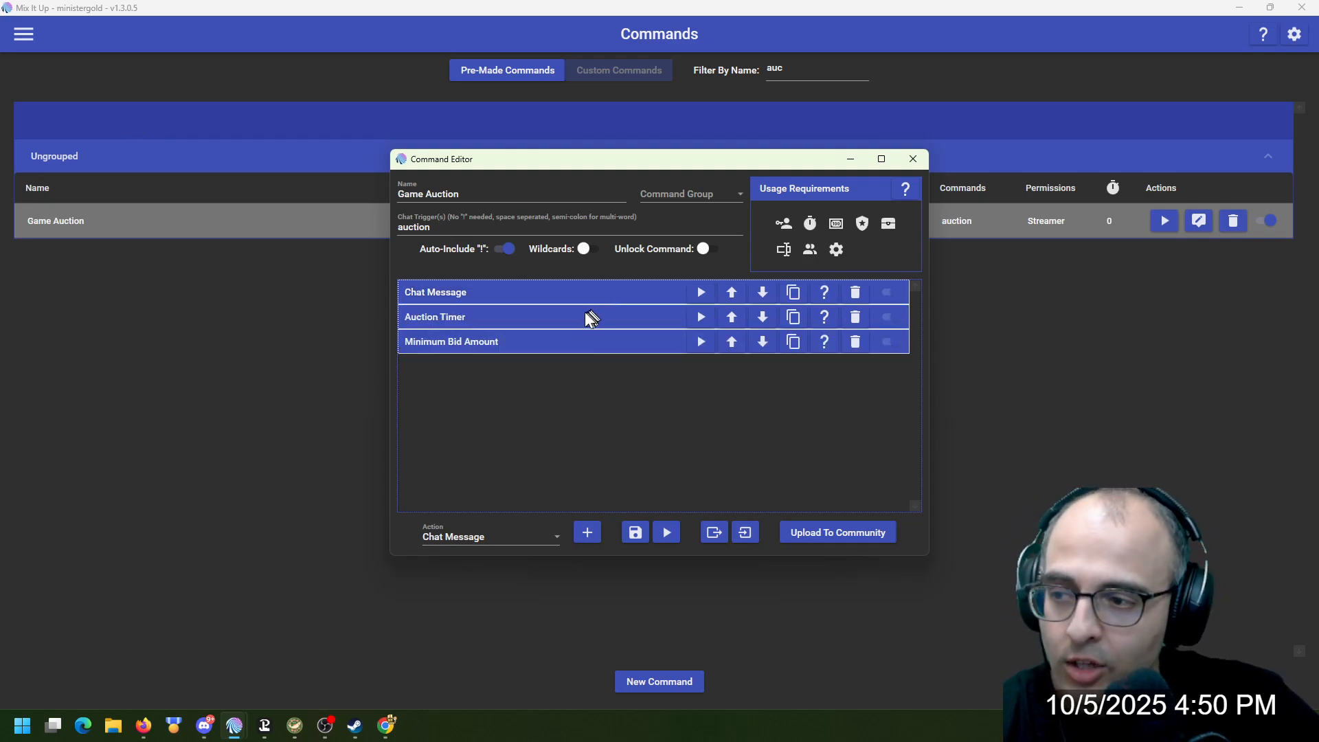
{"action": "left_click", "coordinate": [521, 317]}
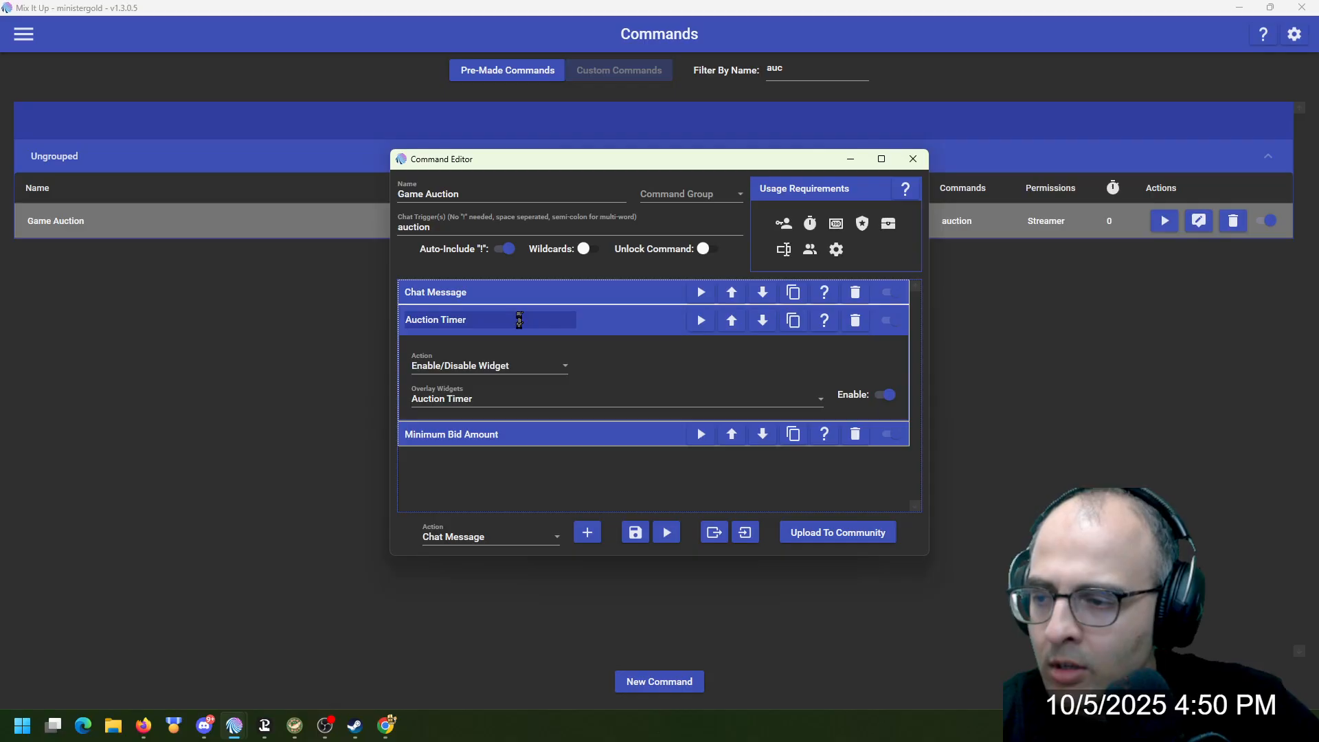
{"action": "left_click", "coordinate": [484, 537]}
{"action": "scroll", "coordinate": [504, 389], "scroll_direction": "down", "scroll_amount": 2}
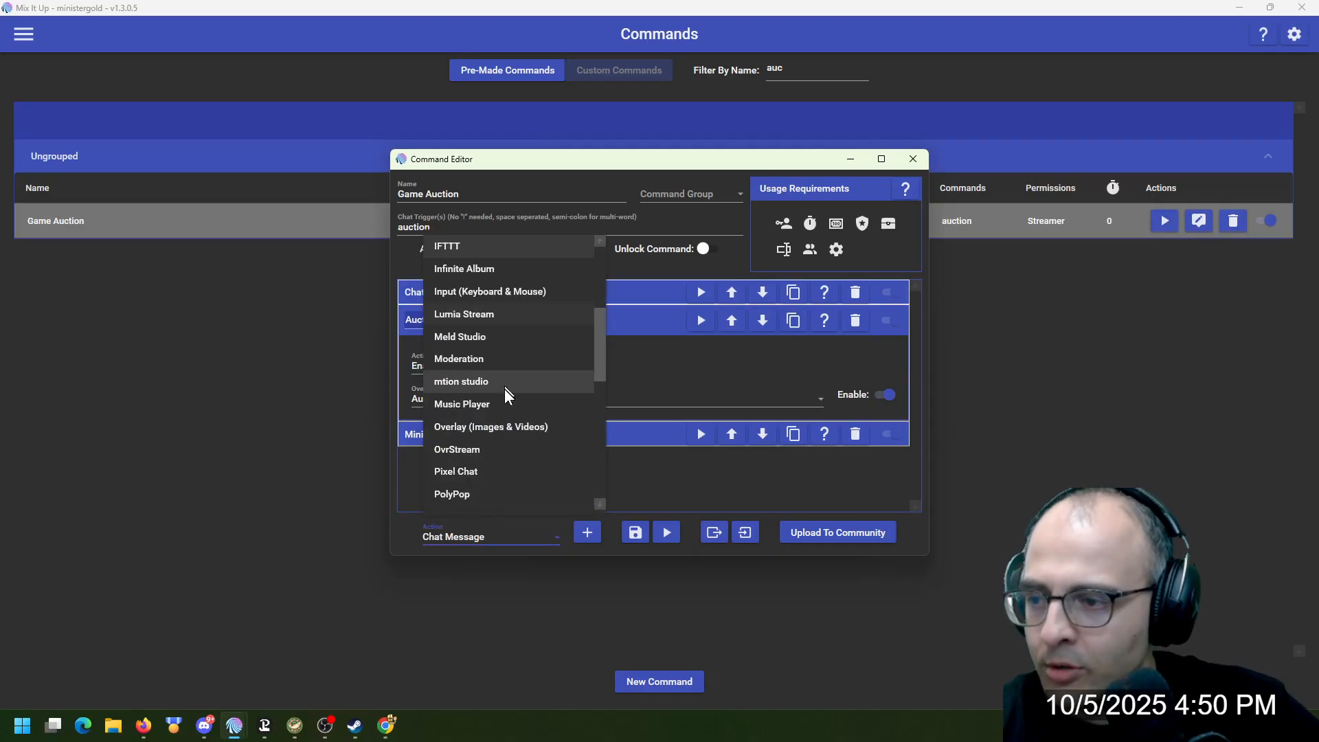
{"action": "left_click", "coordinate": [507, 420]}
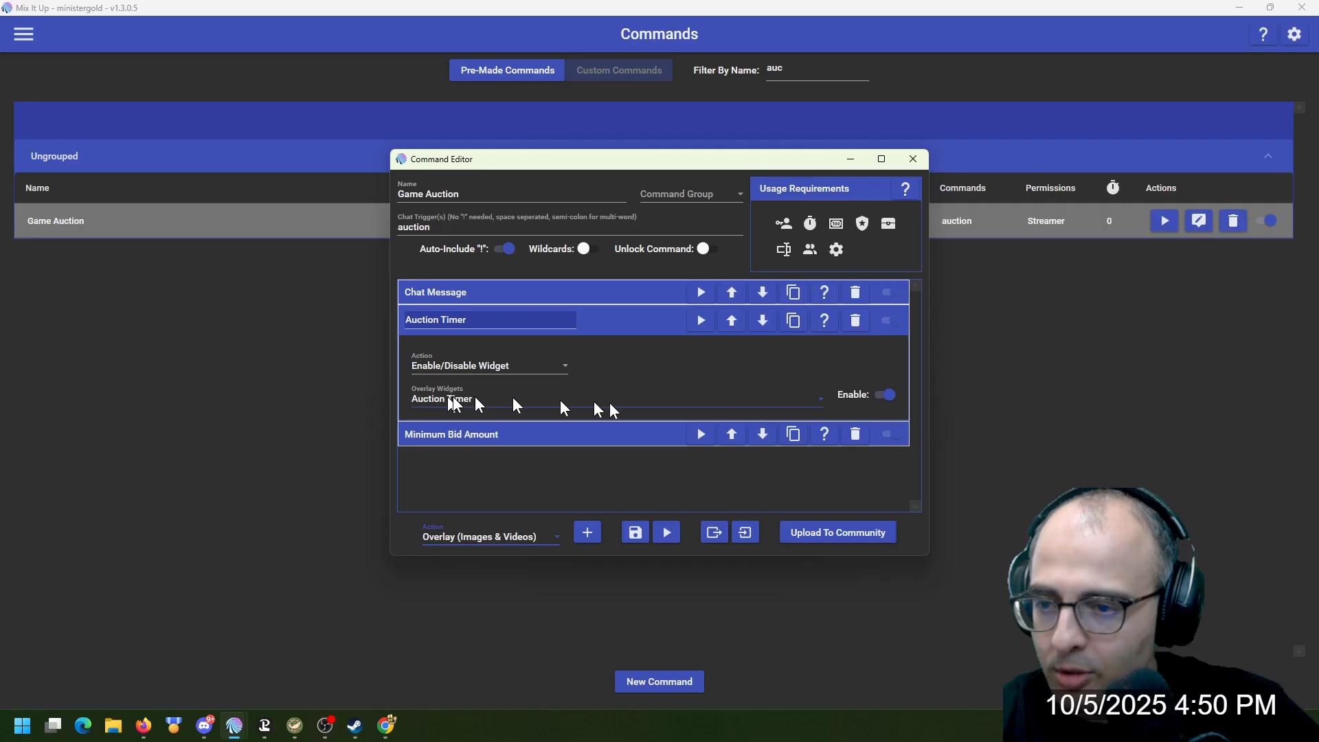
{"action": "left_click", "coordinate": [613, 323]}
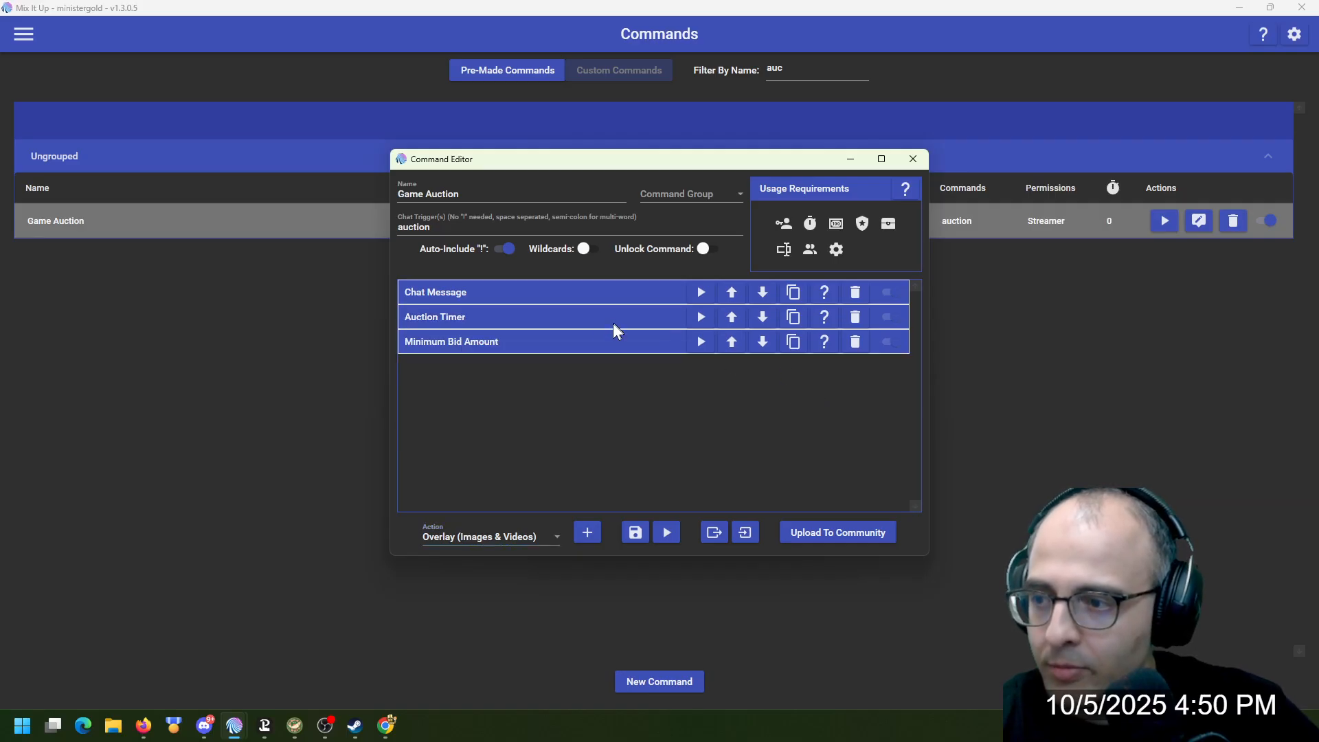
Review the Minimum Bid Amount action, pick Special Identifier as the action type, and save the Game Auction command
{"action": "left_click", "coordinate": [530, 351]}
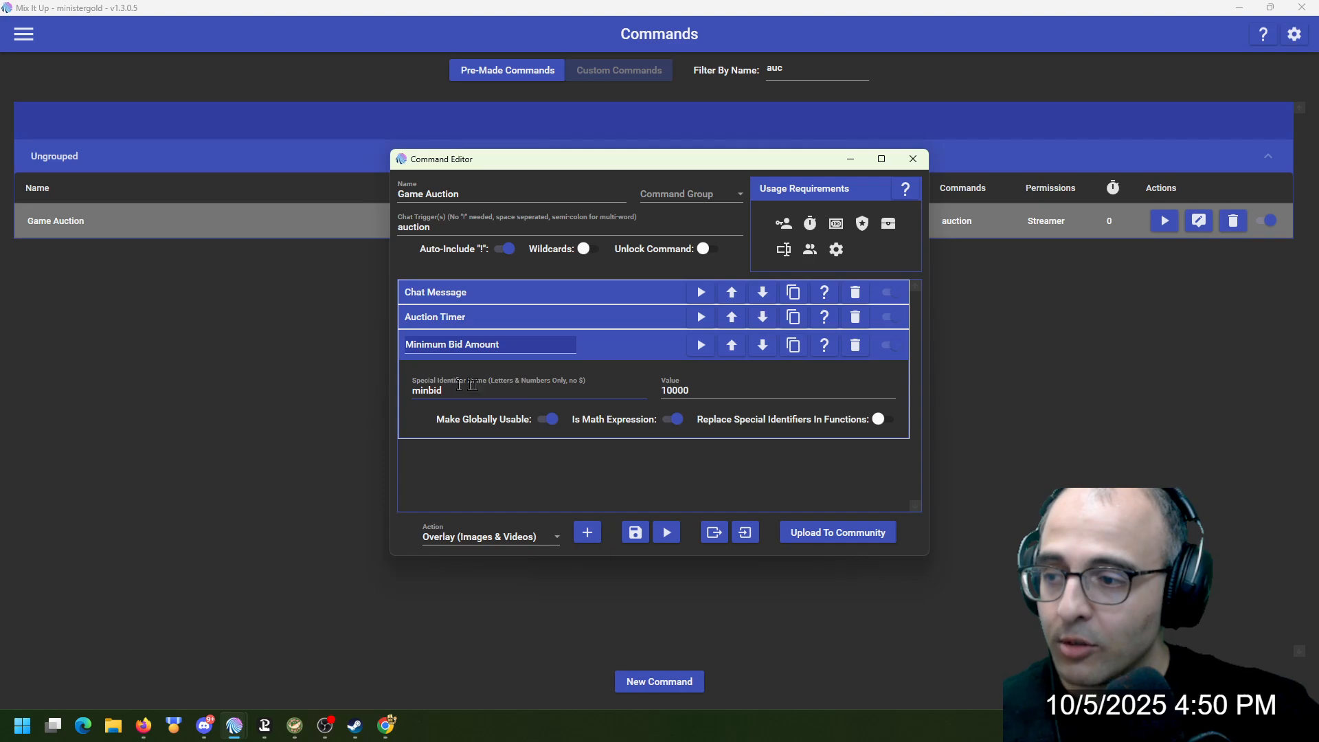
{"action": "left_click", "coordinate": [508, 540]}
{"action": "scroll", "coordinate": [509, 472], "scroll_direction": "down", "scroll_amount": 1}
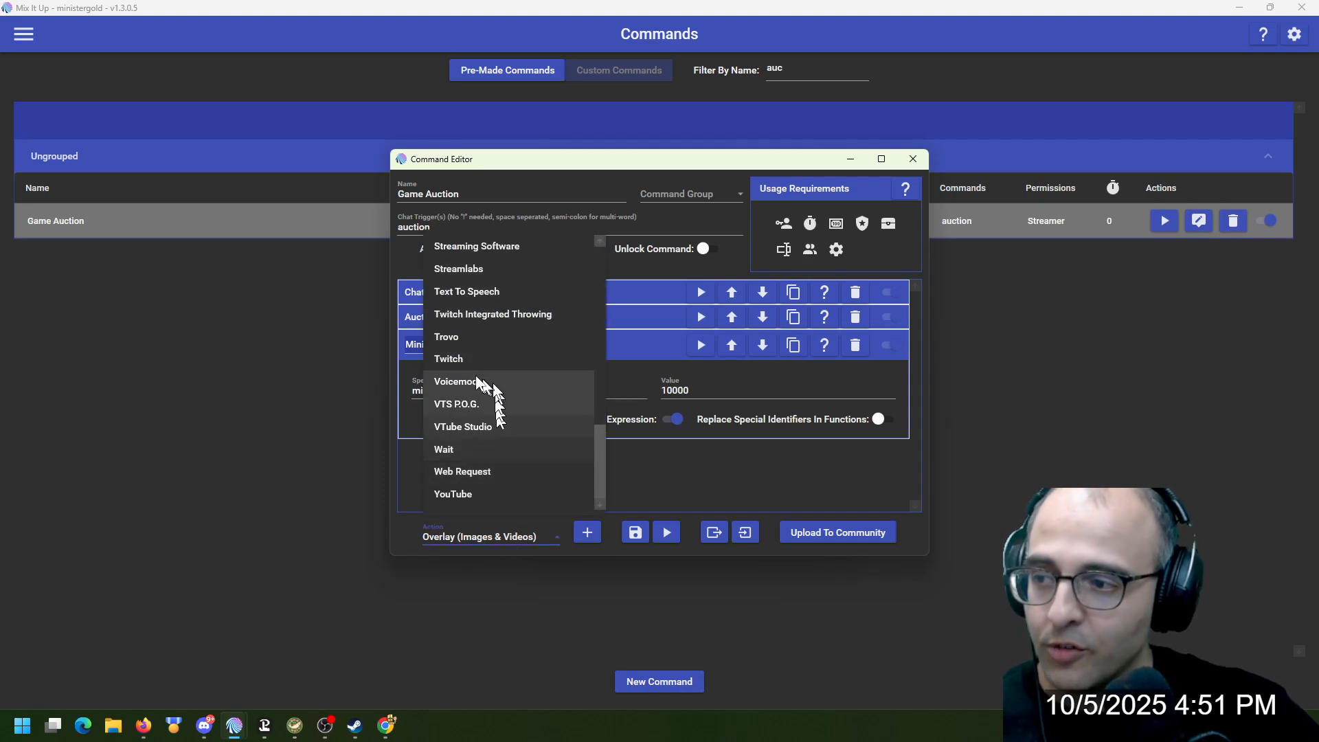
{"action": "scroll", "coordinate": [472, 301], "scroll_direction": "up", "scroll_amount": 1}
{"action": "left_click", "coordinate": [472, 292]}
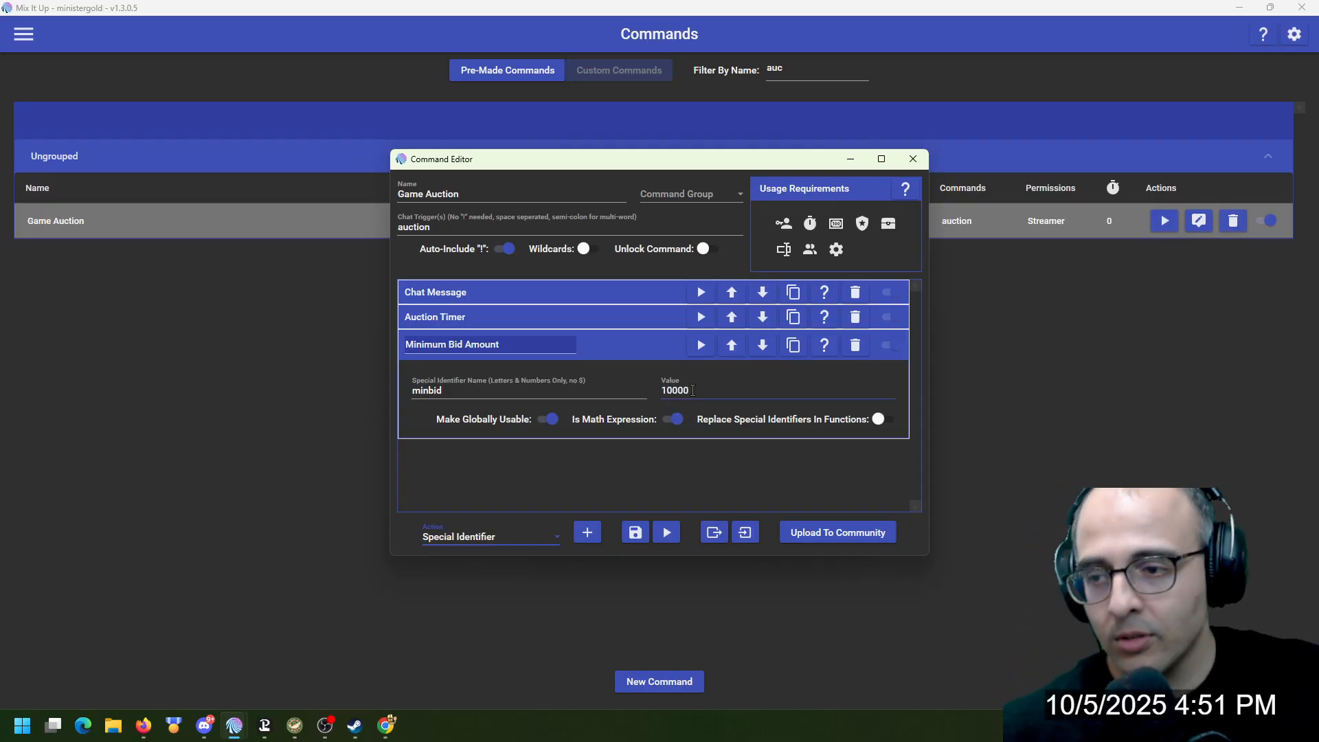
{"action": "left_click", "coordinate": [637, 350]}
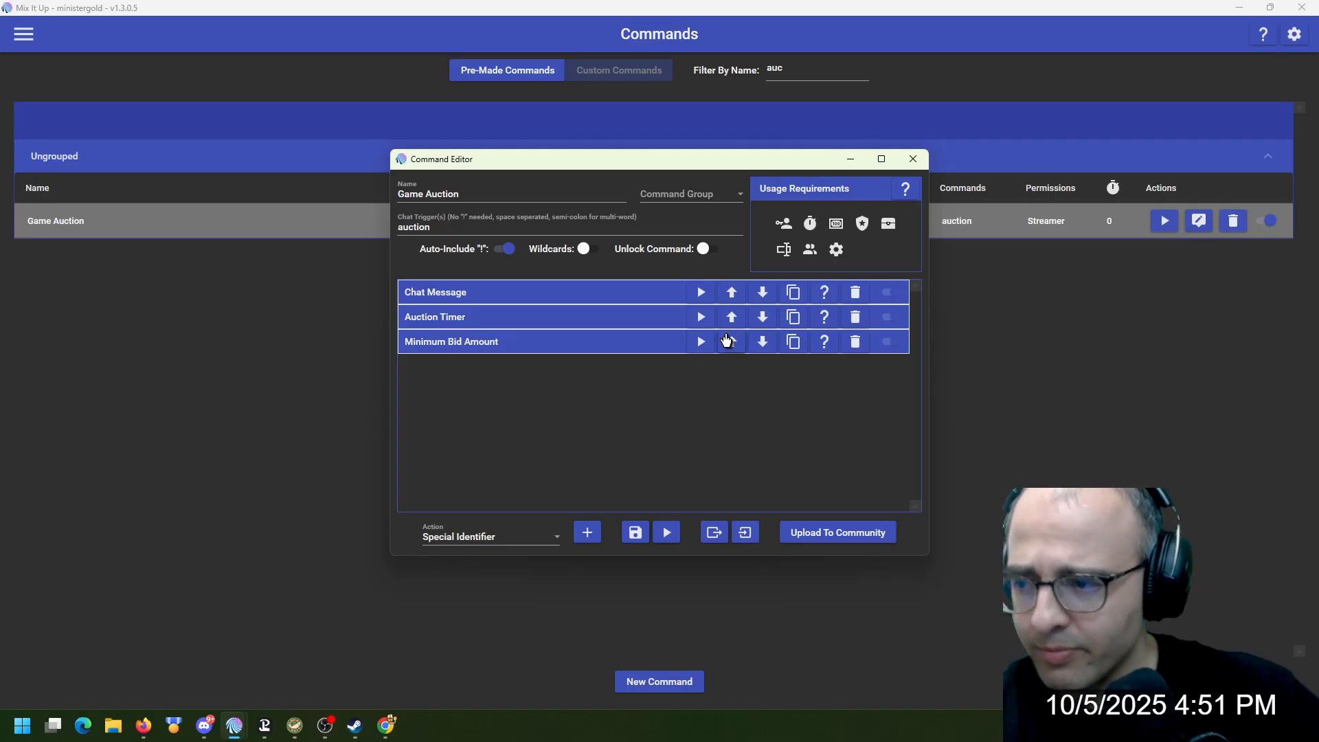
{"action": "left_click", "coordinate": [630, 538]}
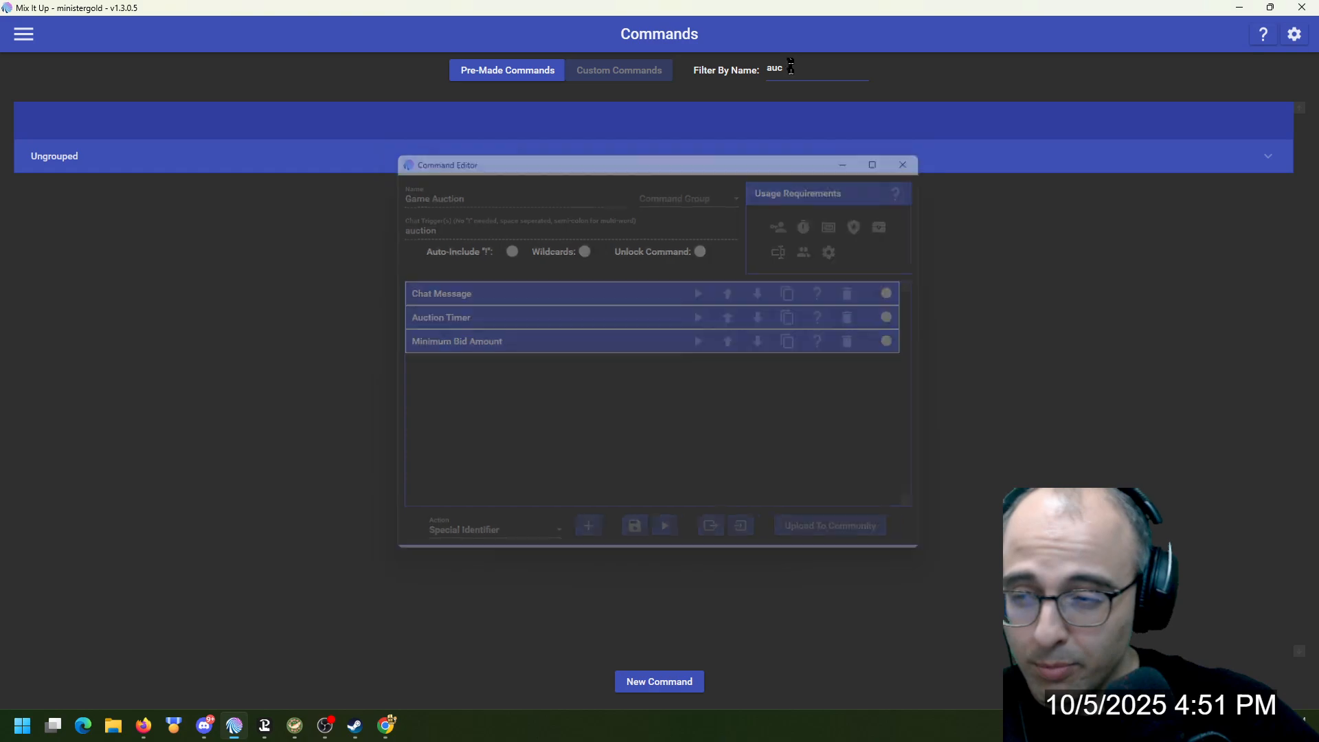
Filter the commands by "bid", open Game Bid for editing, pick the Conditional action type and expand Bid Amount Too Low
{"action": "left_click", "coordinate": [1195, 221]}
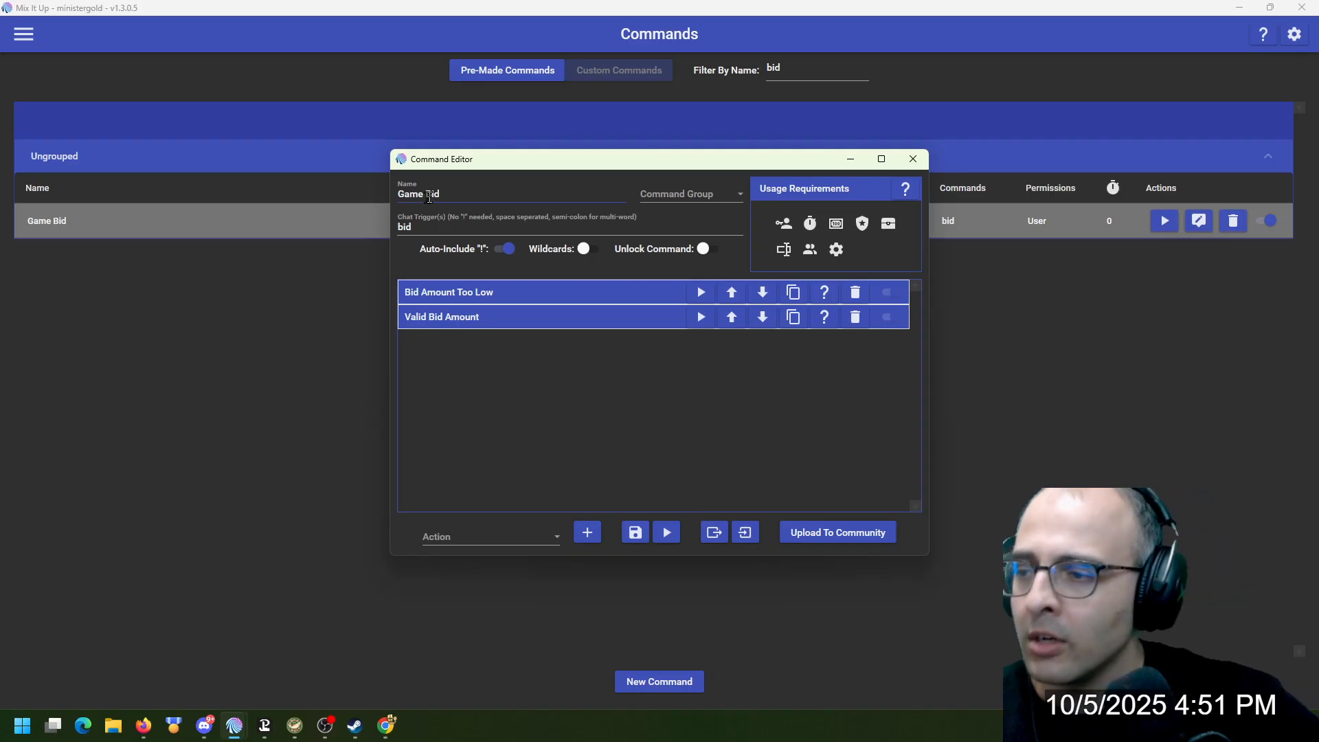
{"action": "mouse_move", "coordinate": [783, 227]}
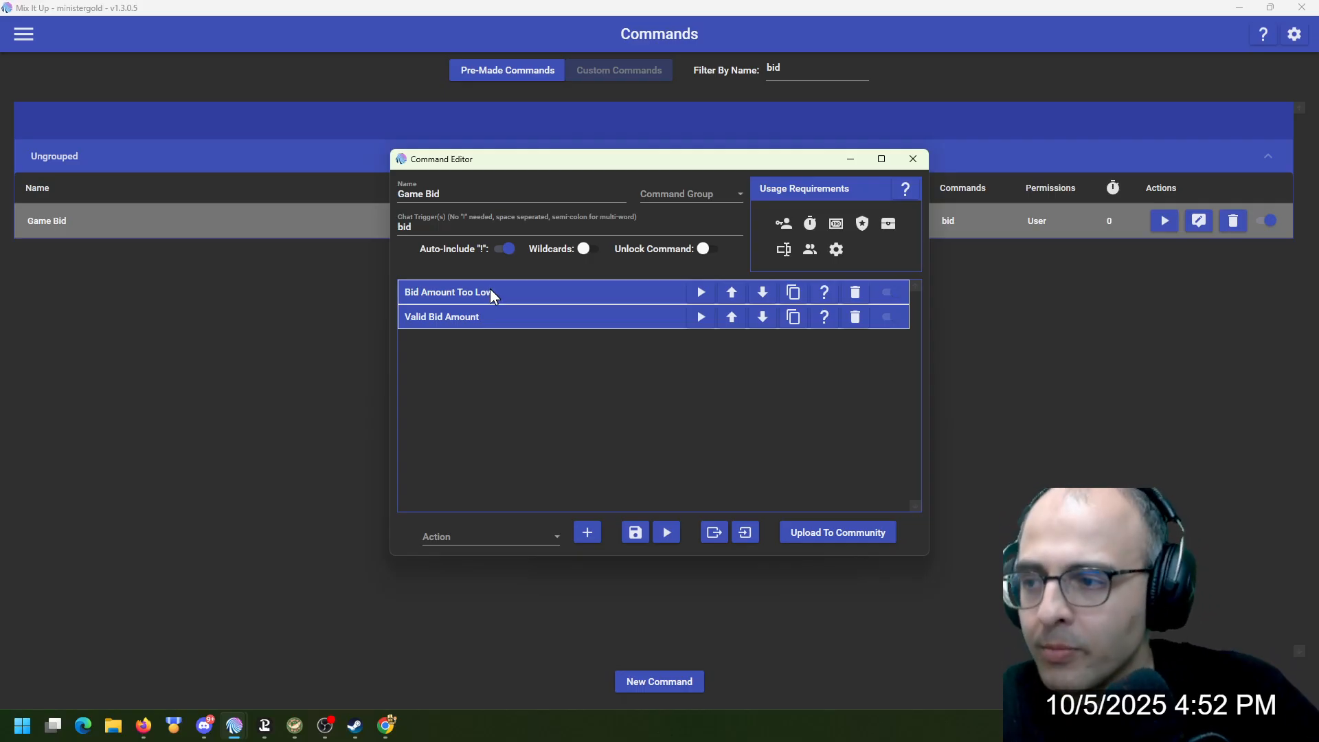
{"action": "left_click", "coordinate": [503, 536]}
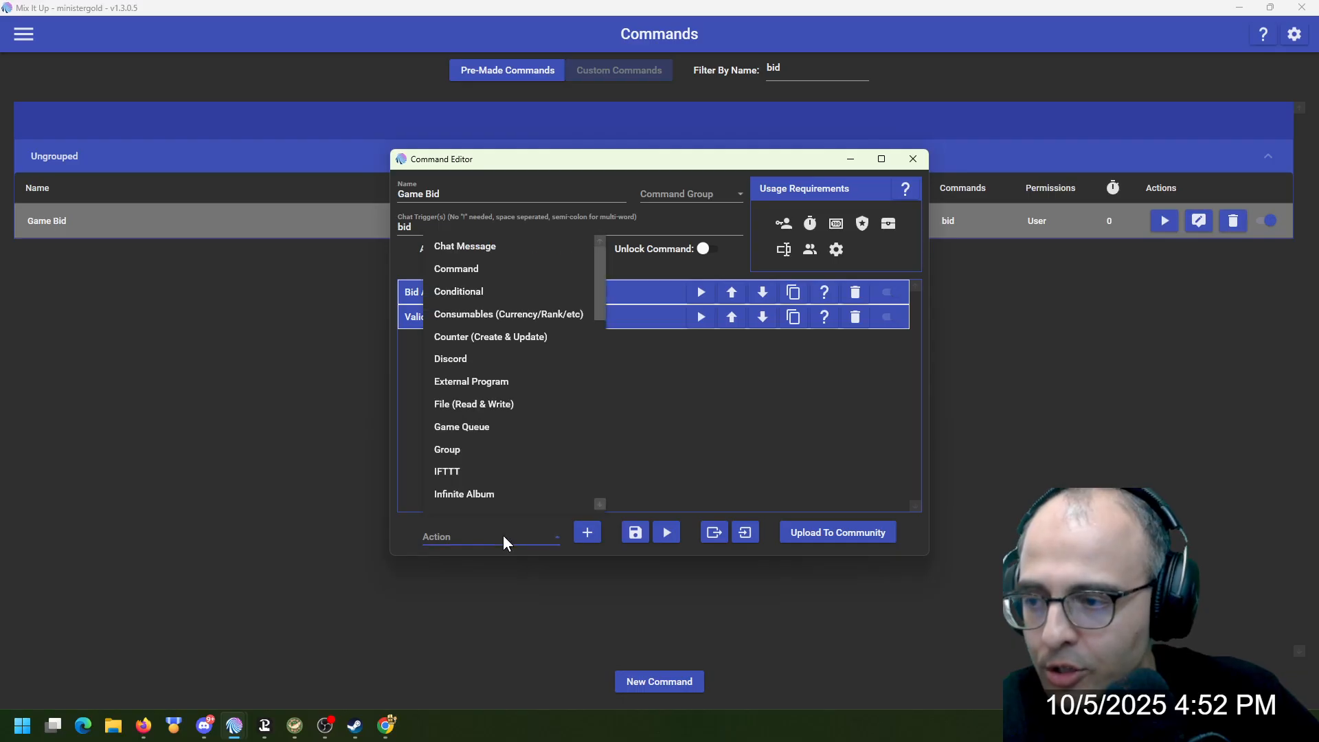
{"action": "left_click", "coordinate": [495, 291]}
{"action": "left_click", "coordinate": [549, 292]}
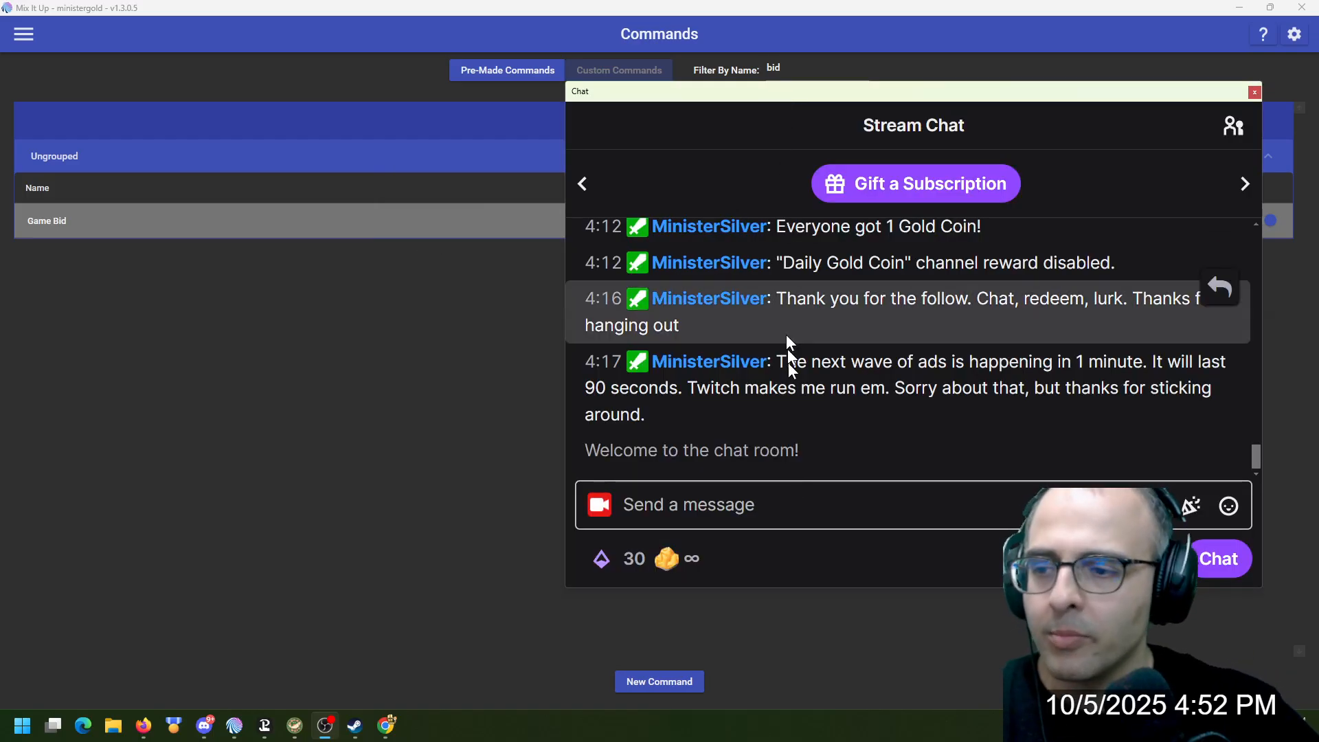
Enter !bid as an unsent message in the Twitch stream chat and return to the Game Bid command editor
{"action": "left_click", "coordinate": [804, 516]}
{"action": "type", "text": "!bid"}
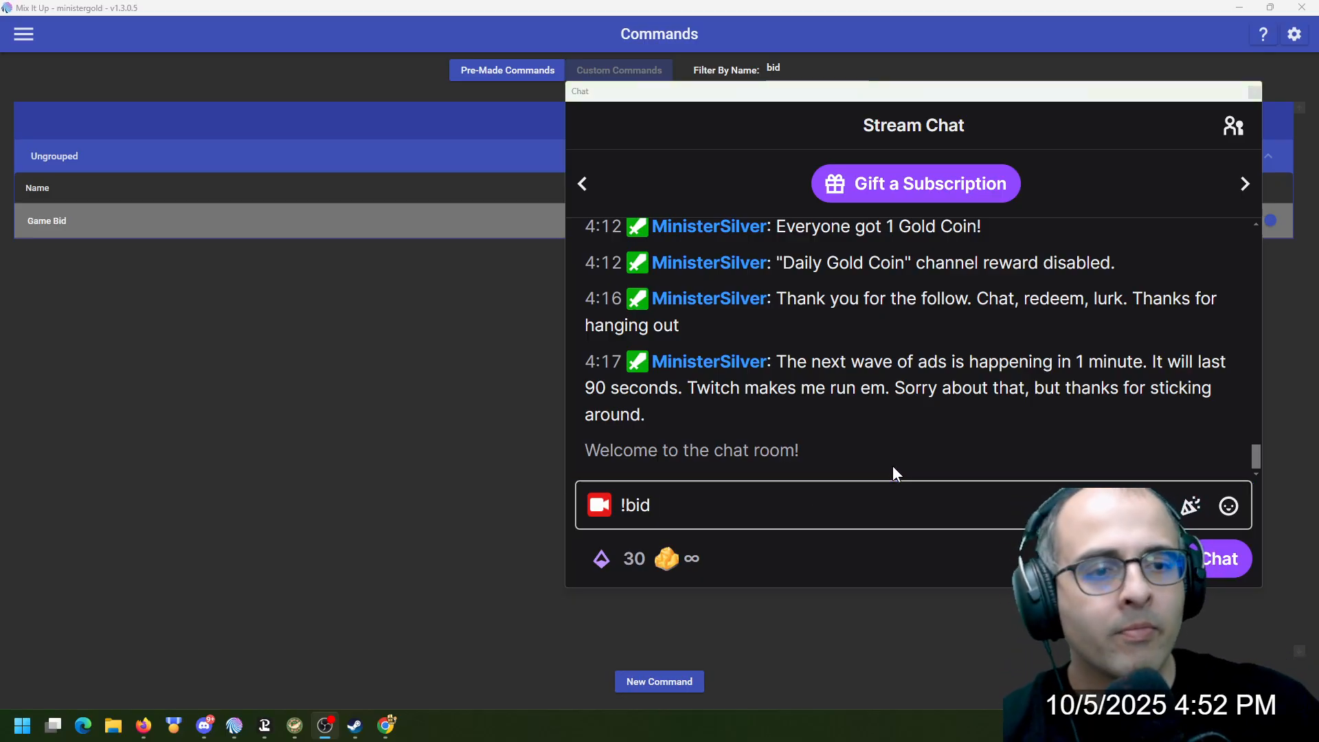
{"action": "key", "text": "alt+Tab"}
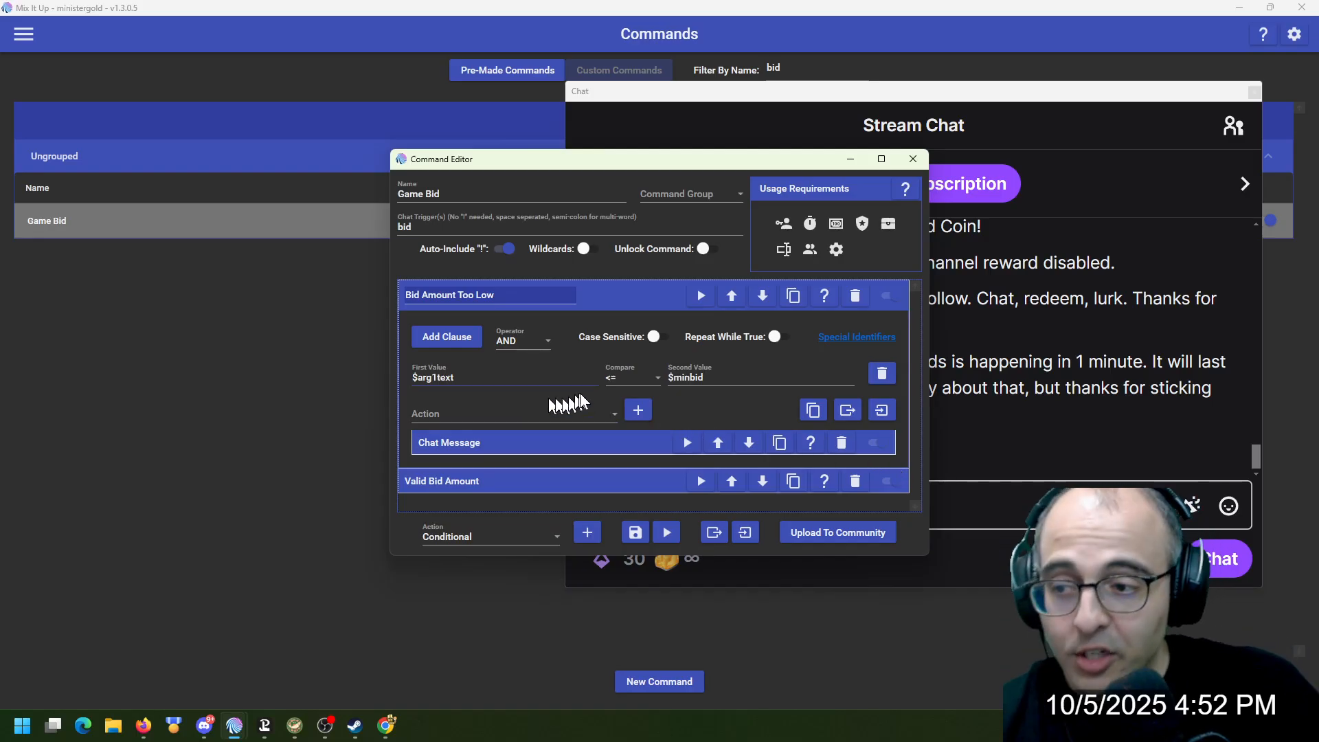
Correct the Bid Amount Too Low chat message to read "Please bid higher than the minimum bid amount" and collapse the action
{"action": "left_click", "coordinate": [620, 444]}
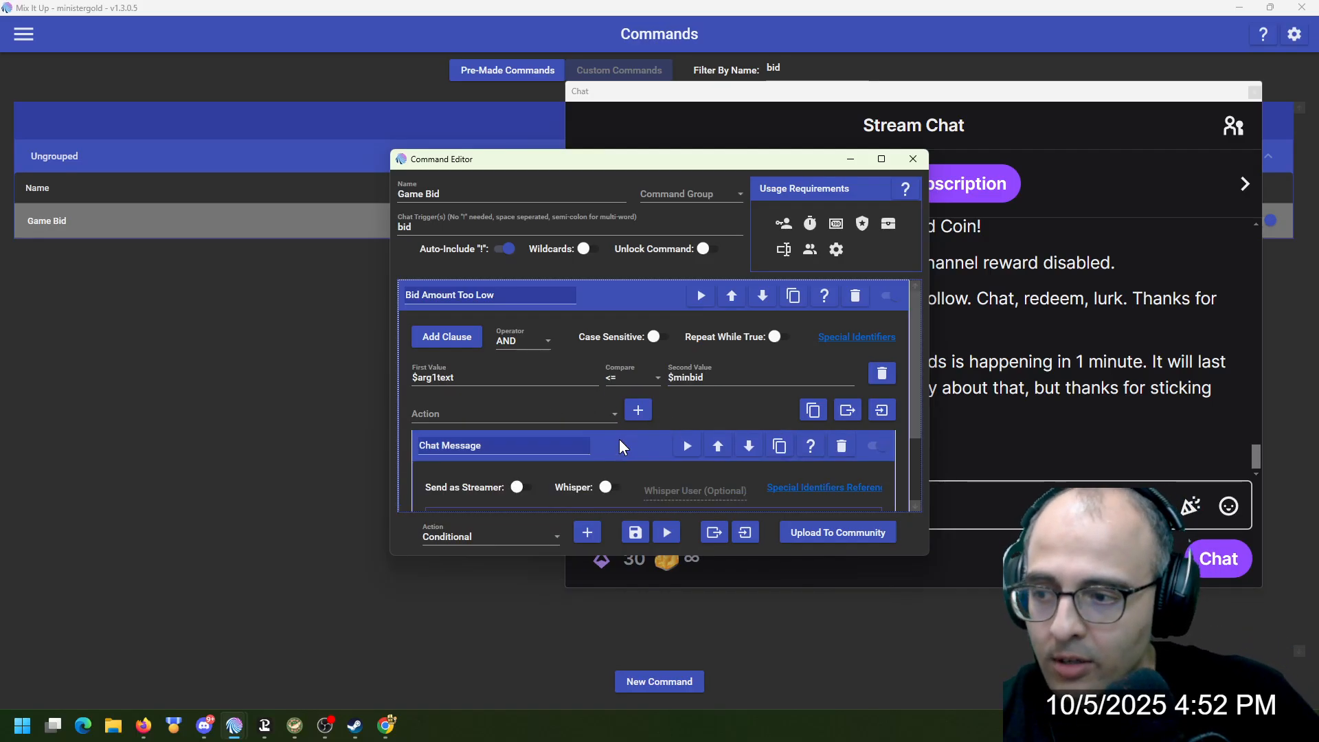
{"action": "scroll", "coordinate": [620, 439], "scroll_direction": "down", "scroll_amount": 2}
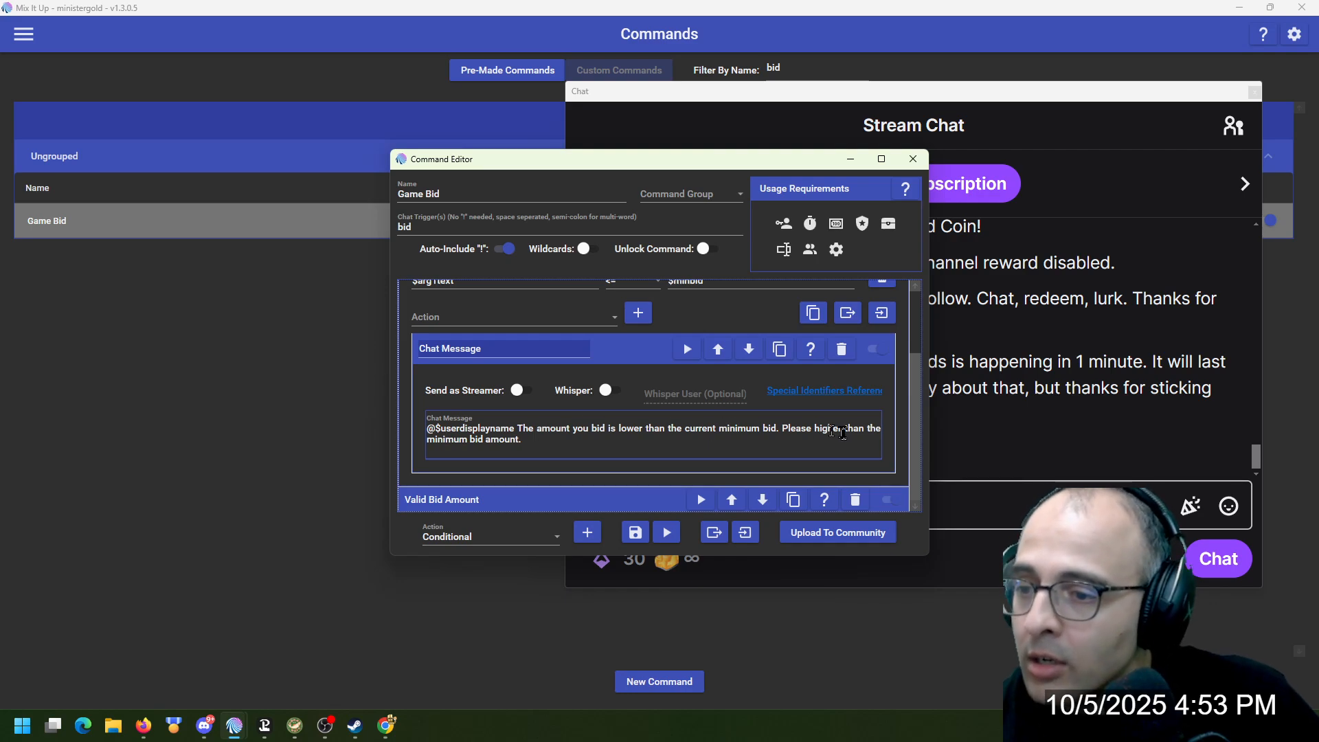
{"action": "type", "text": "bid"}
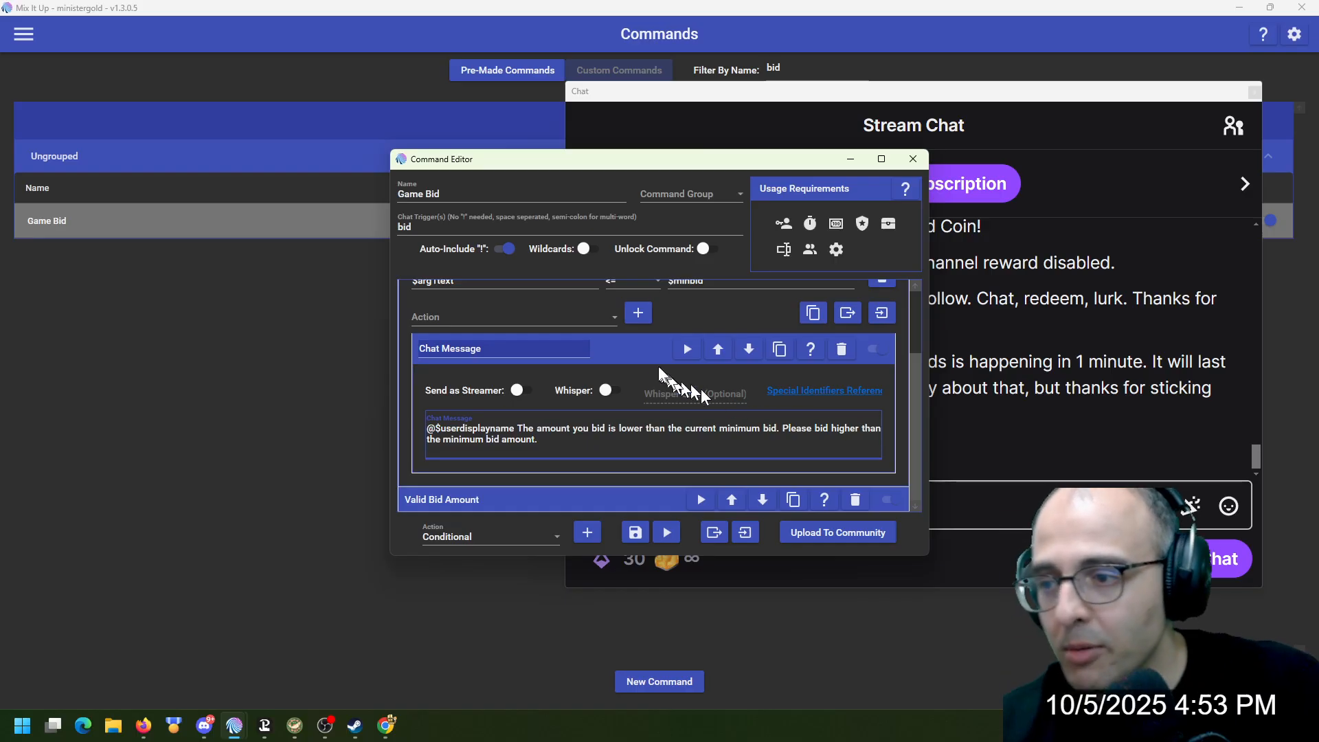
{"action": "left_click", "coordinate": [649, 351]}
{"action": "left_click", "coordinate": [636, 298]}
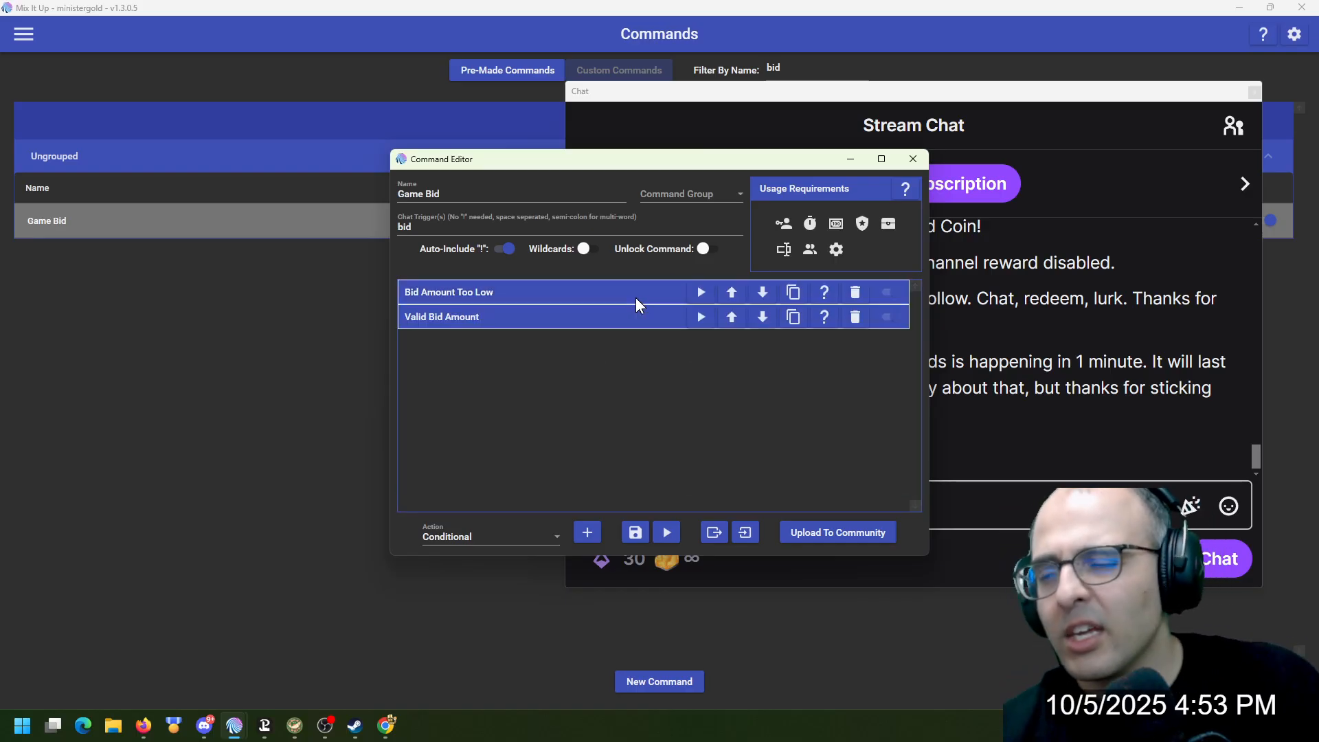
Examine the Valid Bid Amount condition, its list of nested actions and the settings of its New Min Bid action
{"action": "left_click", "coordinate": [589, 317]}
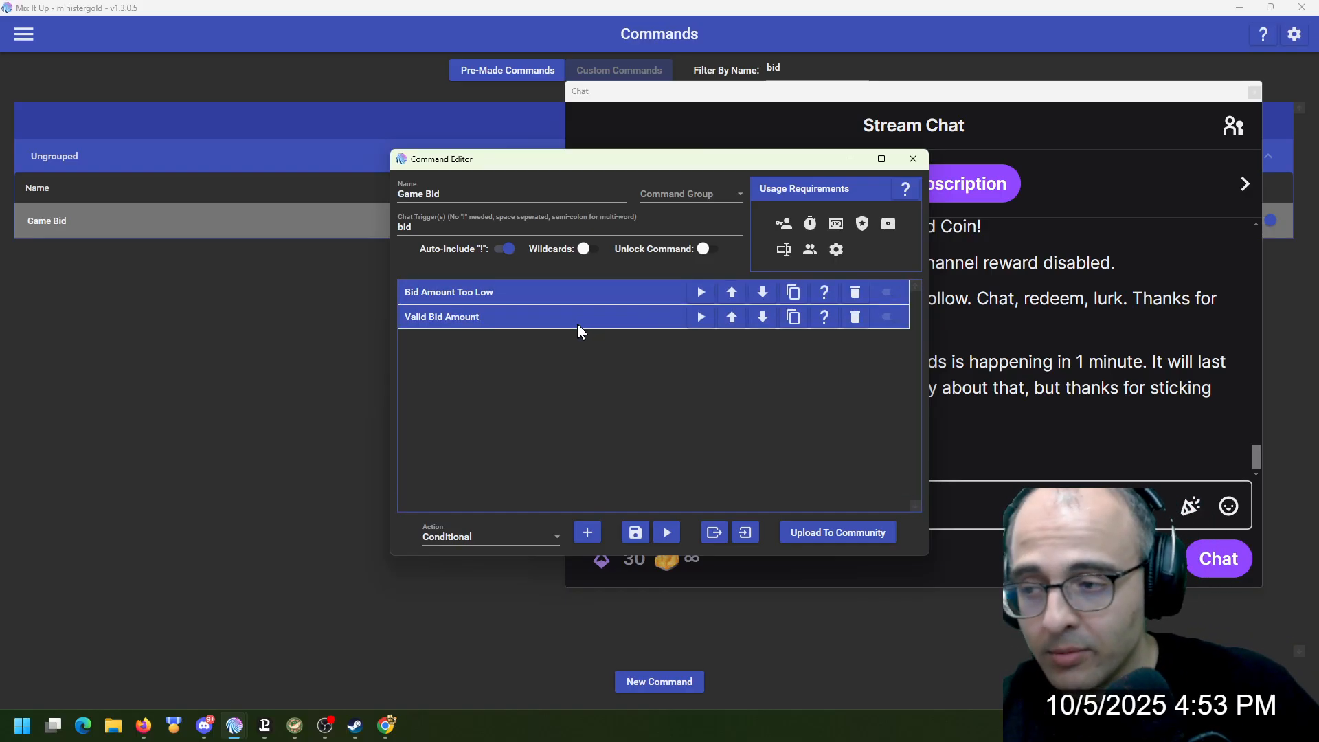
{"action": "scroll", "coordinate": [473, 376], "scroll_direction": "up", "scroll_amount": 2}
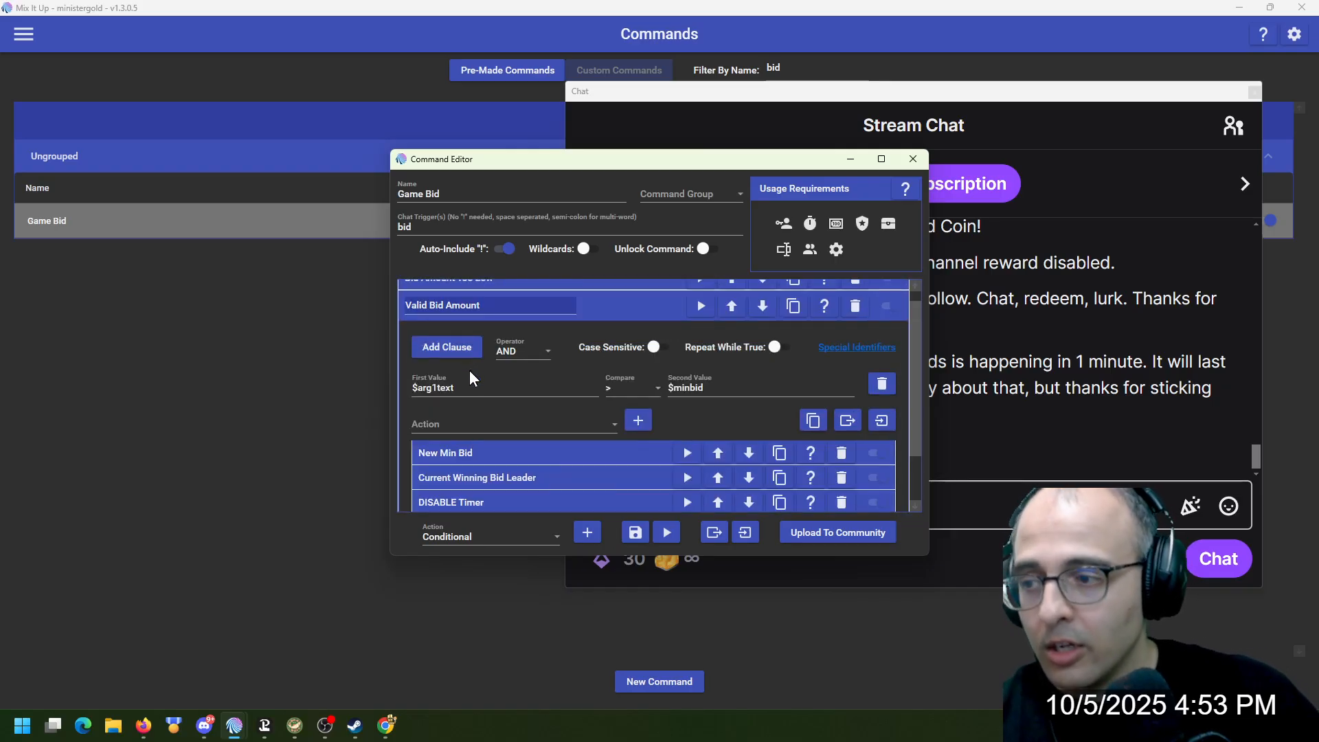
{"action": "scroll", "coordinate": [468, 370], "scroll_direction": "up", "scroll_amount": 1}
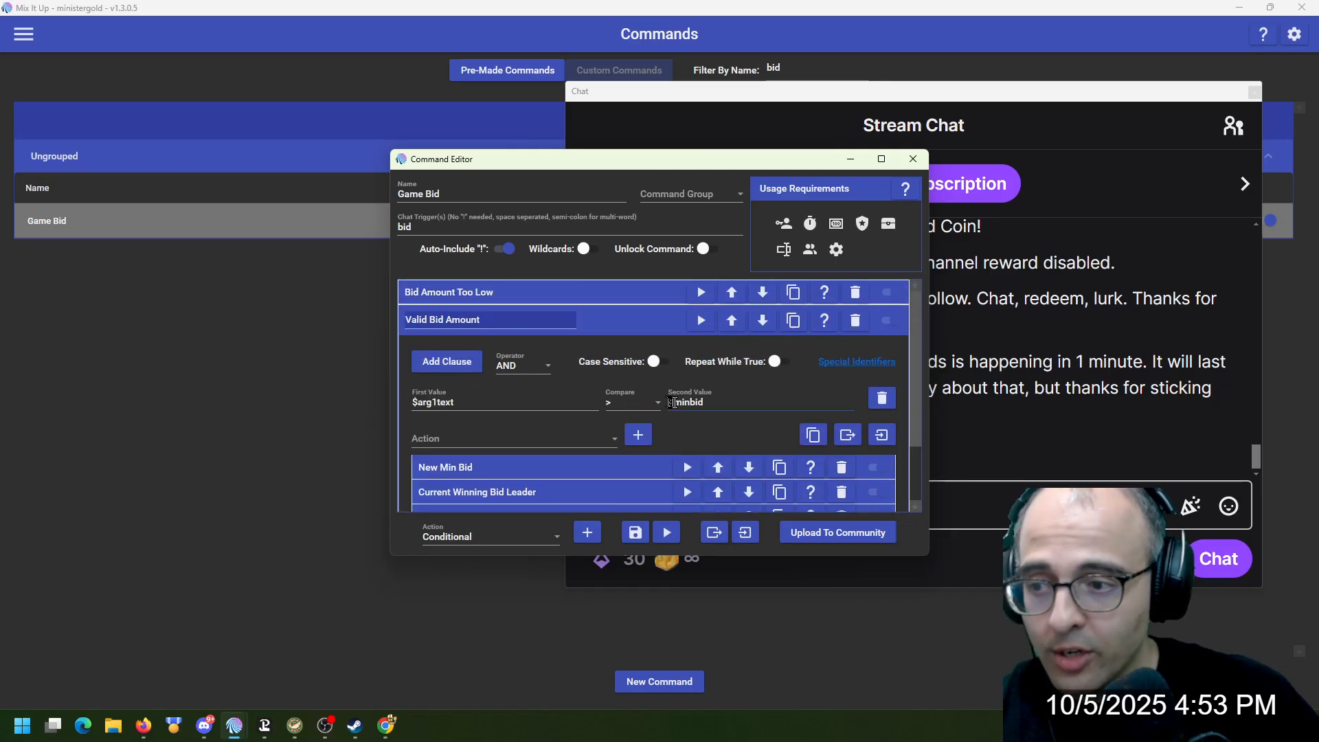
{"action": "scroll", "coordinate": [528, 454], "scroll_direction": "down", "scroll_amount": 2}
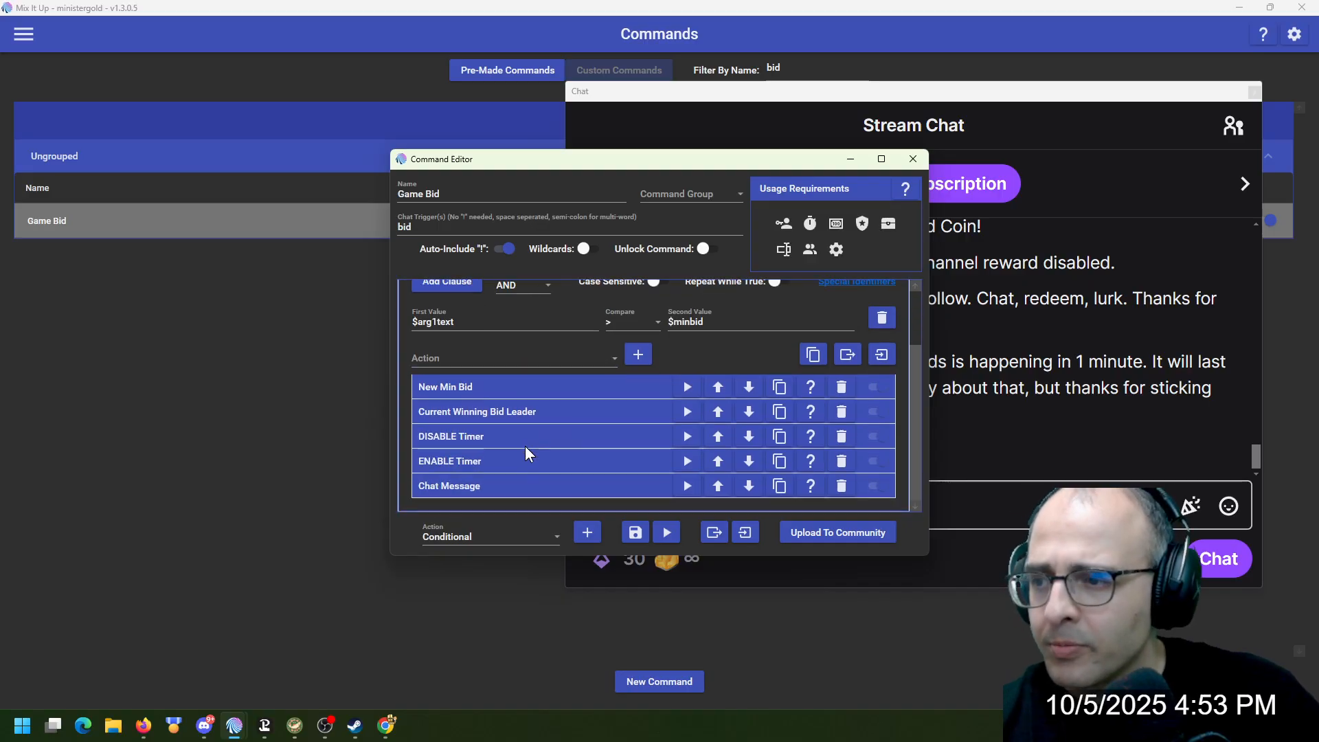
{"action": "left_click", "coordinate": [556, 386]}
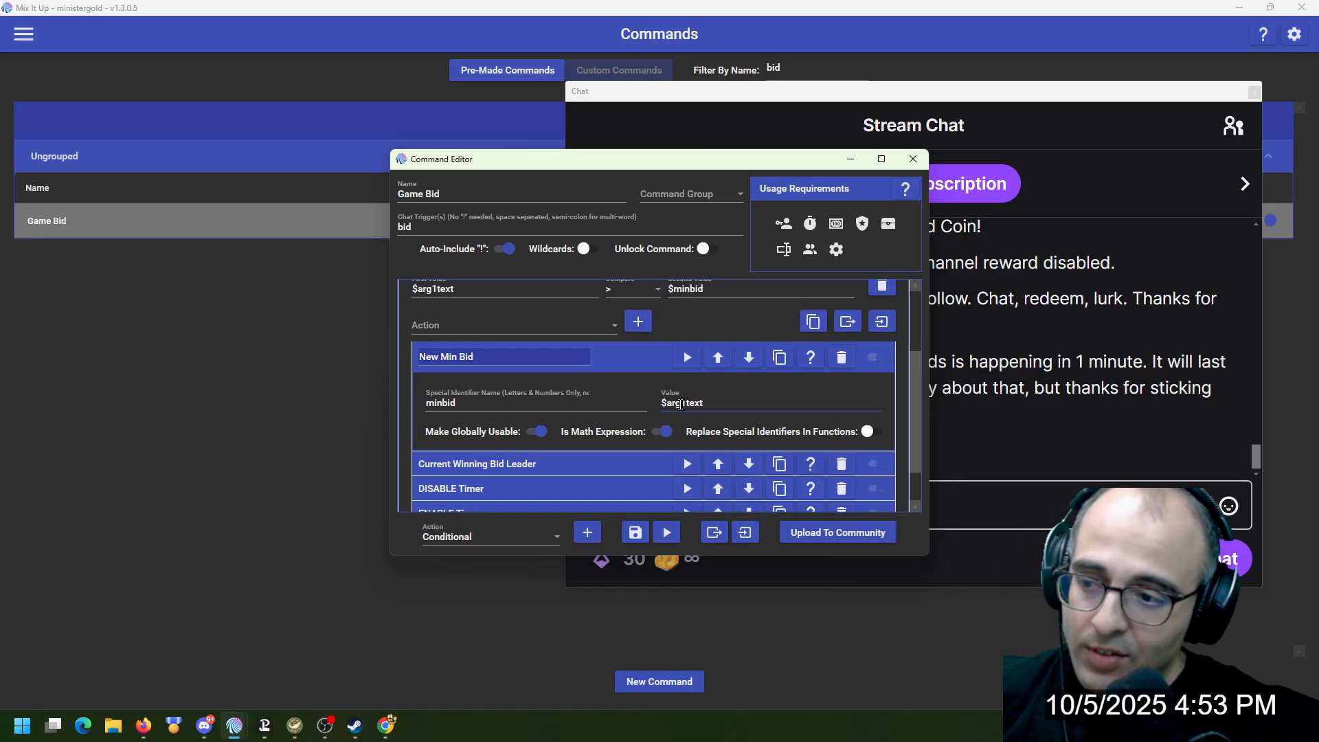
{"action": "left_click", "coordinate": [628, 364]}
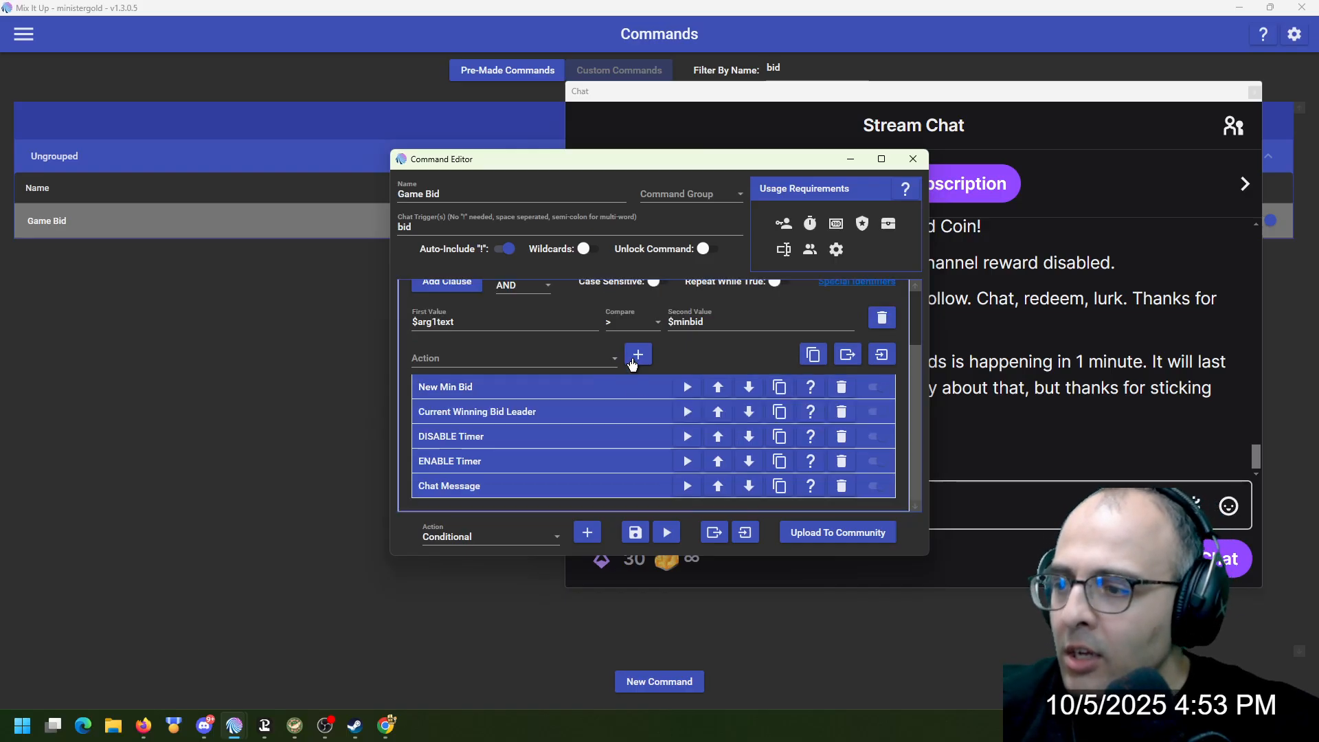
Examine the Current Winning Bid Leader action's settings and pick Special Identifier as the action type inside Valid Bid Amount
{"action": "left_click", "coordinate": [553, 412]}
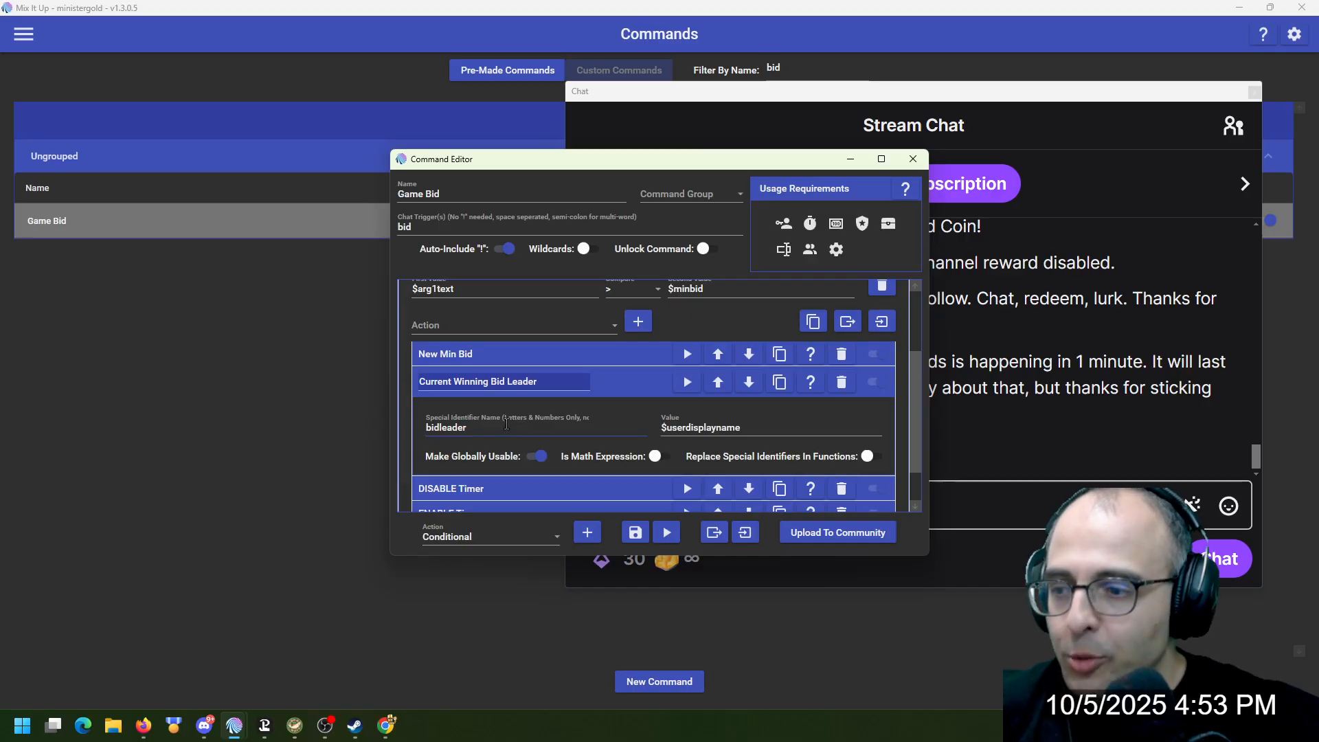
{"action": "left_click", "coordinate": [550, 543]}
{"action": "left_click", "coordinate": [550, 543]}
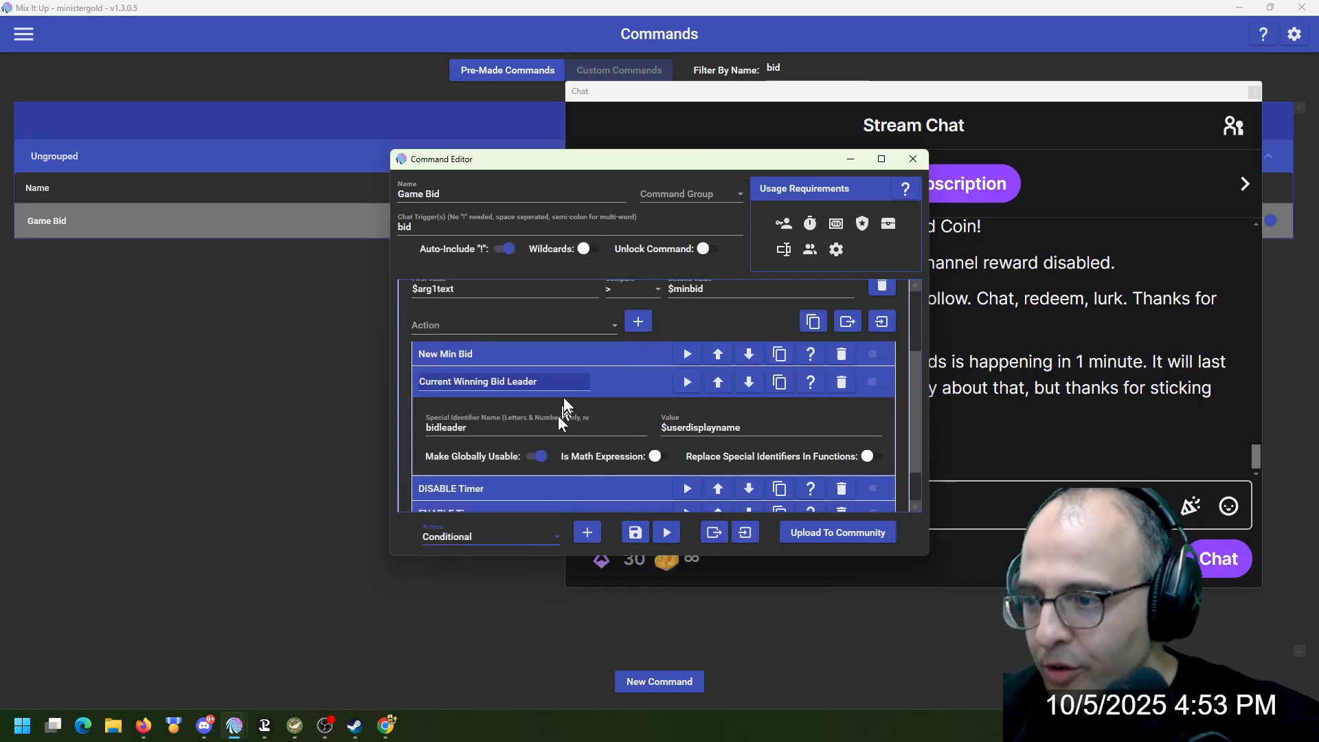
{"action": "left_click", "coordinate": [557, 326]}
{"action": "scroll", "coordinate": [537, 385], "scroll_direction": "down", "scroll_amount": 8}
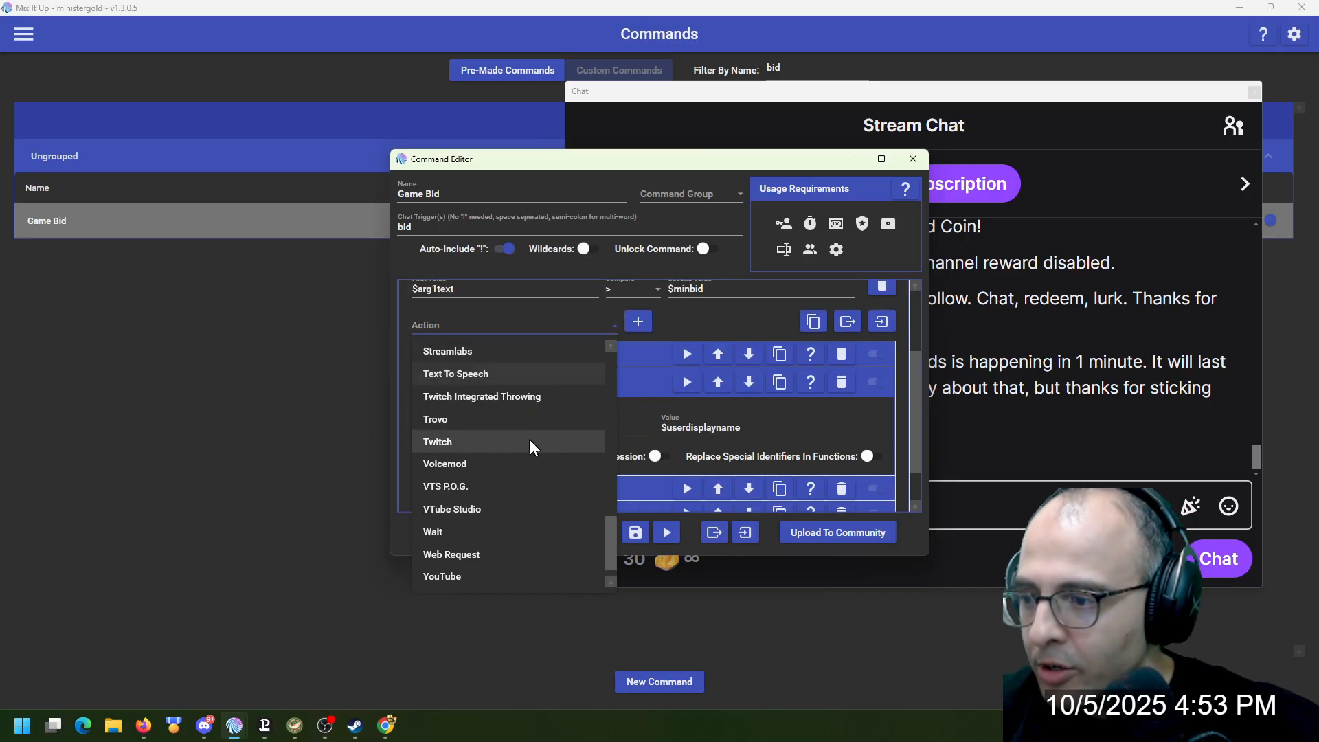
{"action": "scroll", "coordinate": [526, 412], "scroll_direction": "up", "scroll_amount": 2}
{"action": "left_click", "coordinate": [522, 355]}
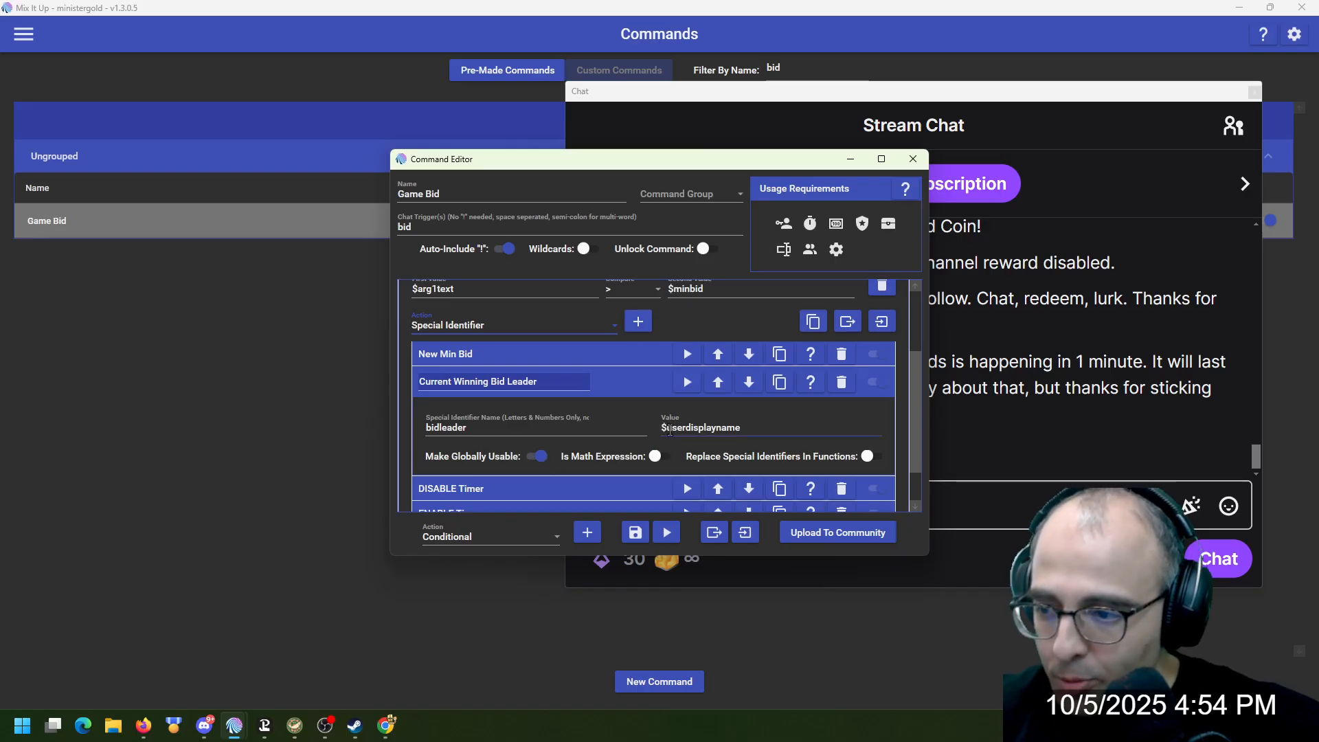
{"action": "left_click", "coordinate": [638, 392]}
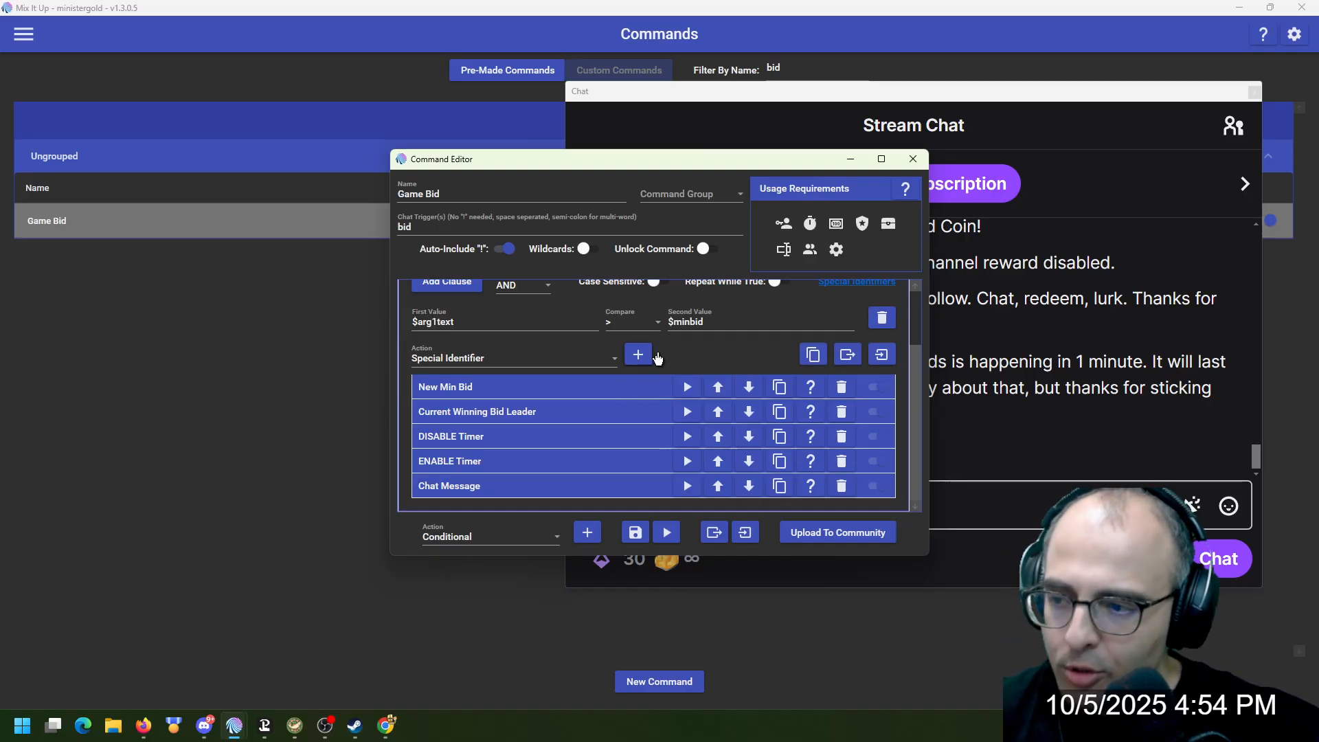
Pick Overlay (Images & Videos) as the action type for the nested actions of Valid Bid Amount
{"action": "left_click", "coordinate": [549, 361]}
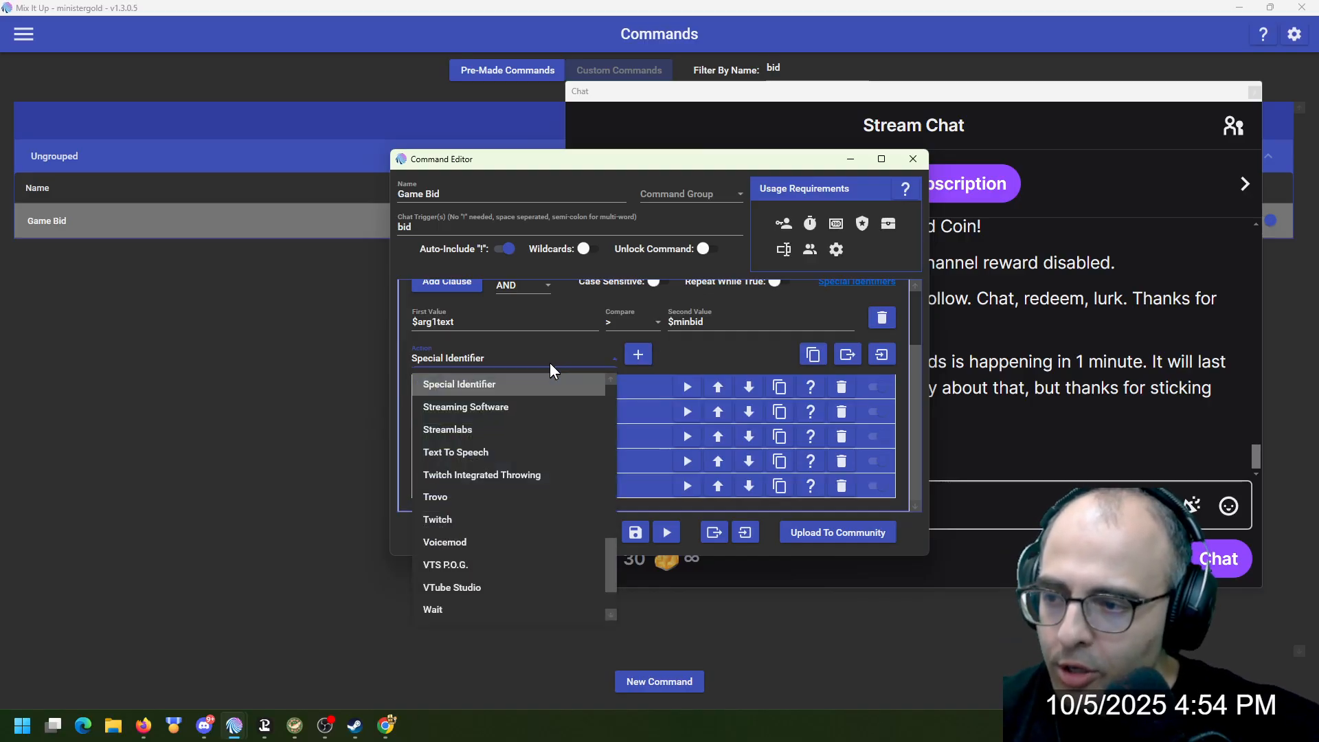
{"action": "scroll", "coordinate": [543, 395], "scroll_direction": "down", "scroll_amount": 3}
{"action": "scroll", "coordinate": [555, 447], "scroll_direction": "up", "scroll_amount": 3}
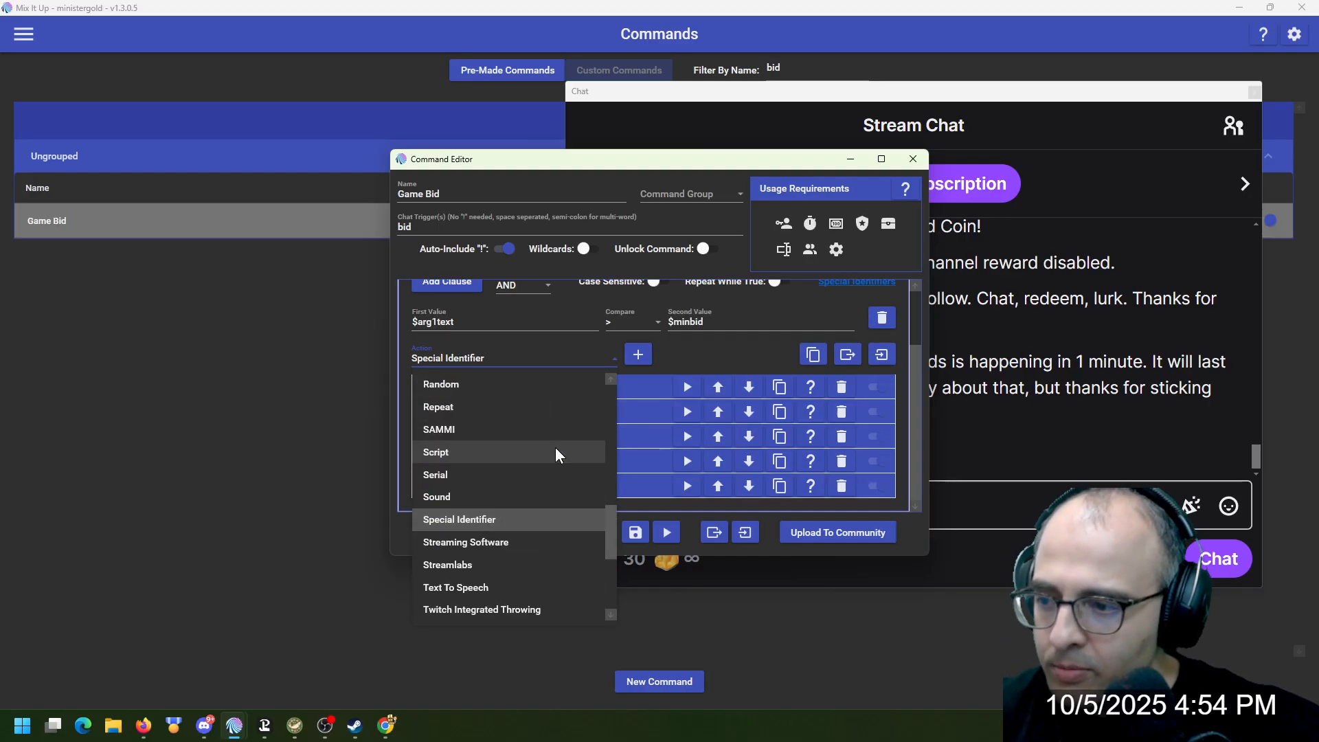
{"action": "left_click", "coordinate": [548, 439]}
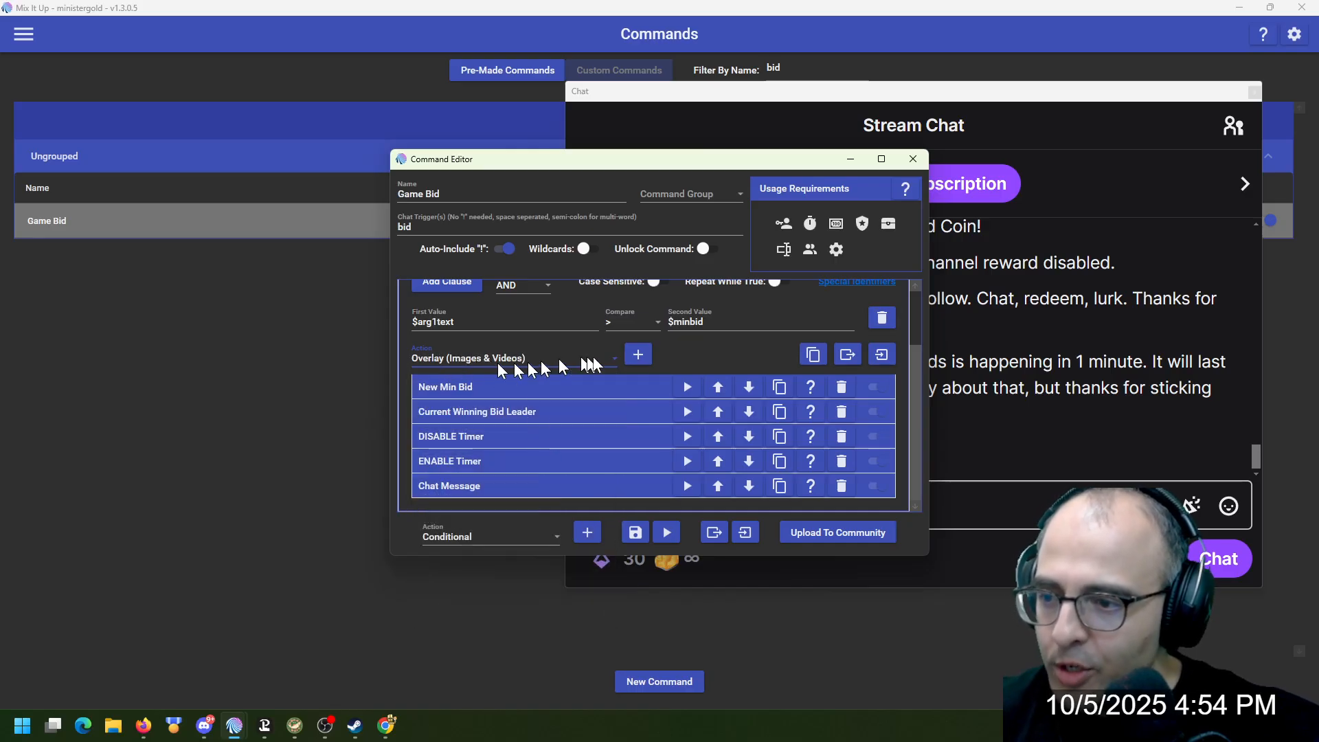
Examine the settings of the DISABLE Timer, ENABLE Timer and Chat Message actions nested in Valid Bid Amount
{"action": "left_click", "coordinate": [549, 439]}
{"action": "scroll", "coordinate": [550, 440], "scroll_direction": "down", "scroll_amount": 3}
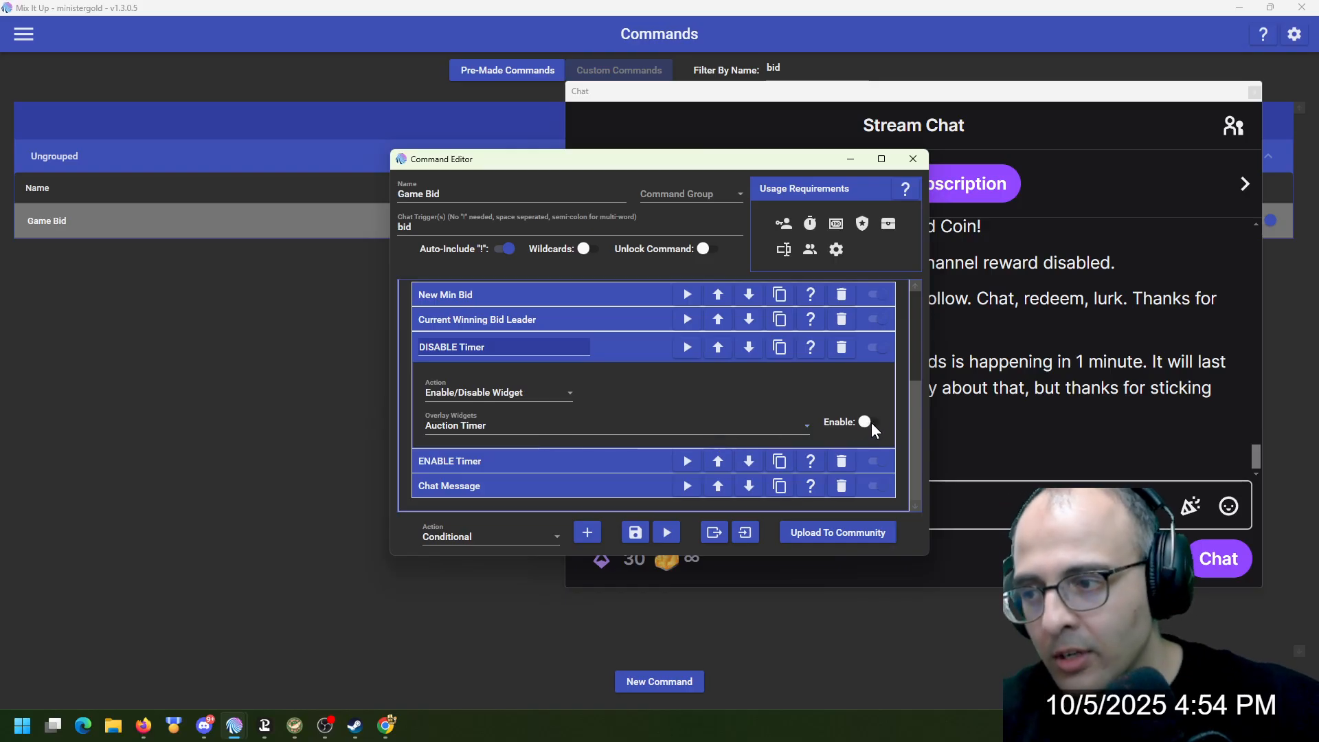
{"action": "left_click", "coordinate": [619, 352]}
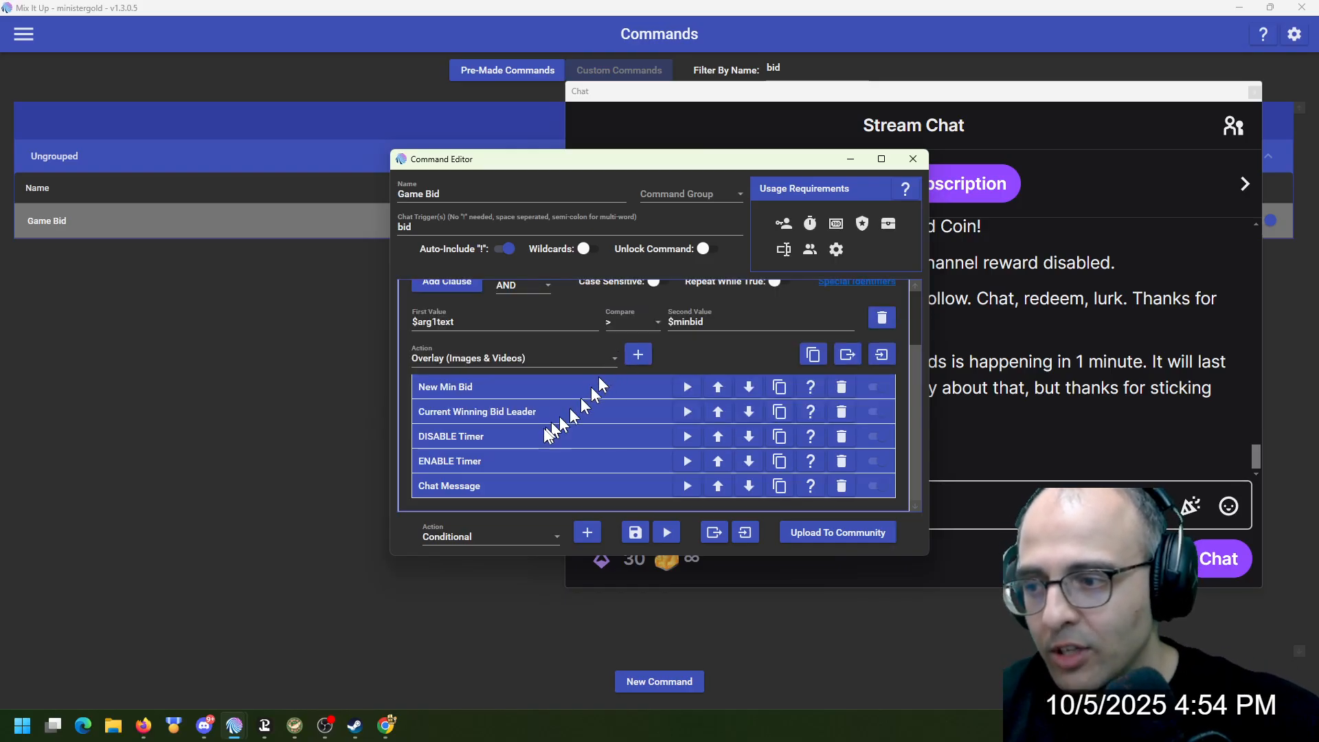
{"action": "left_click", "coordinate": [605, 375]}
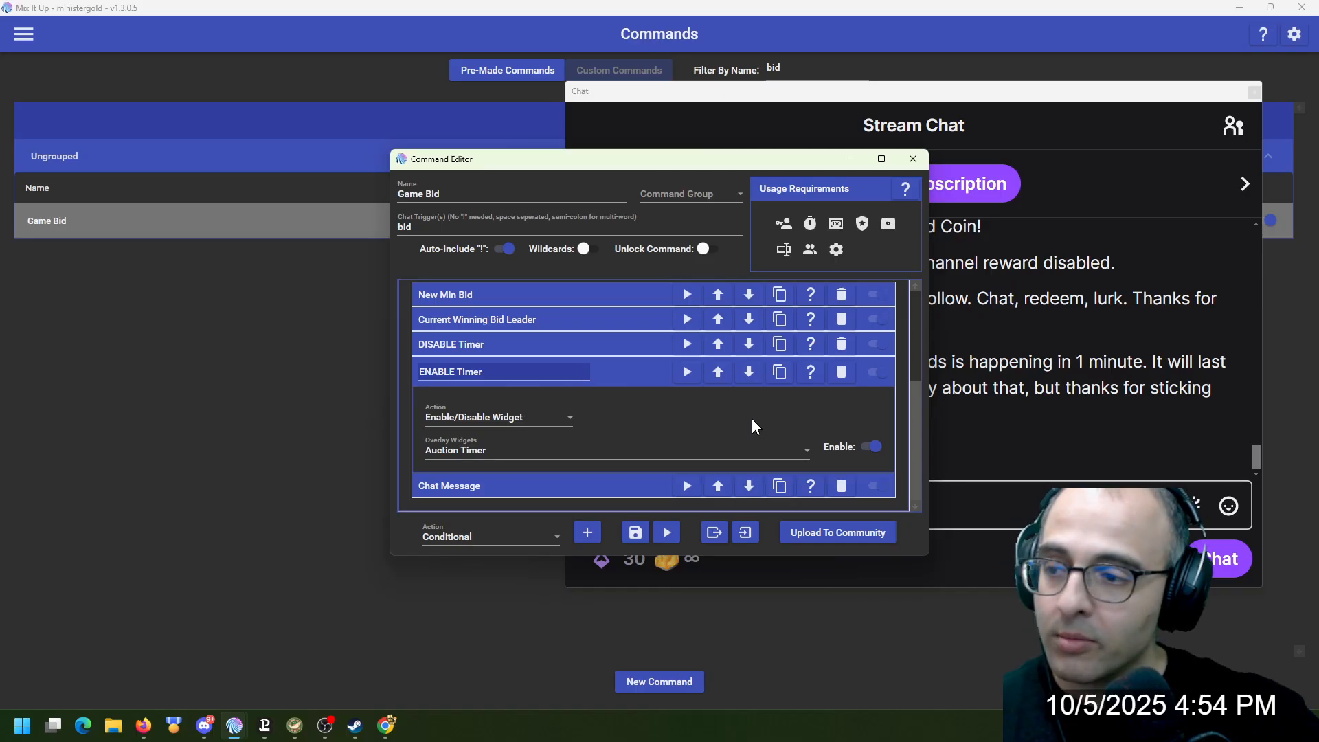
{"action": "left_click", "coordinate": [608, 371]}
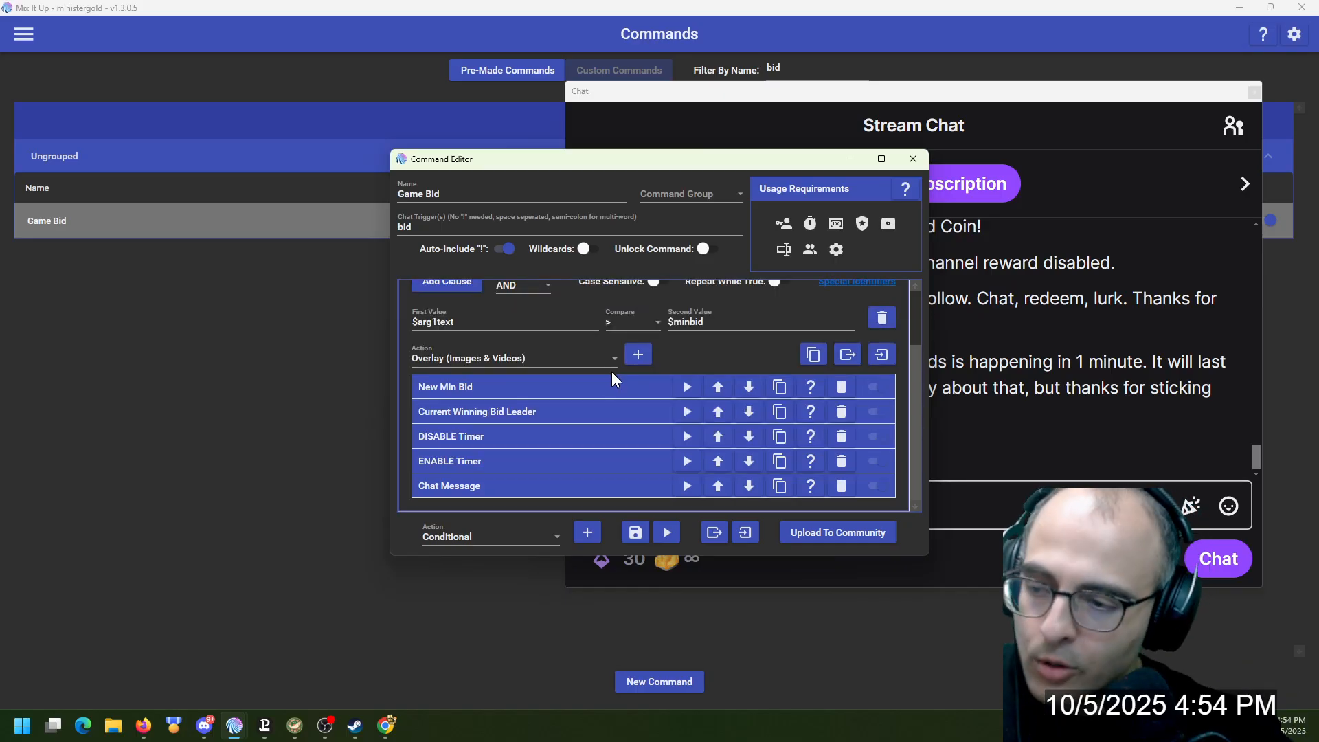
{"action": "left_click", "coordinate": [581, 488]}
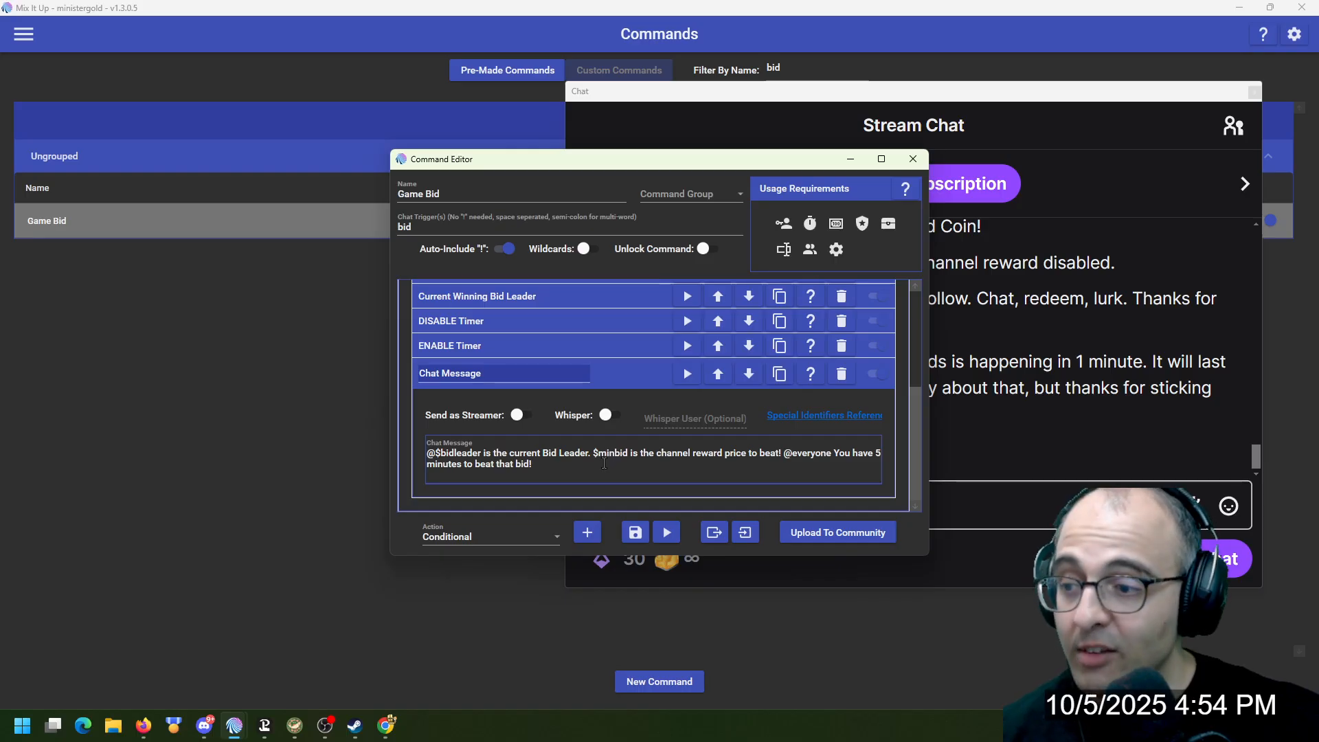
{"action": "left_click", "coordinate": [614, 378]}
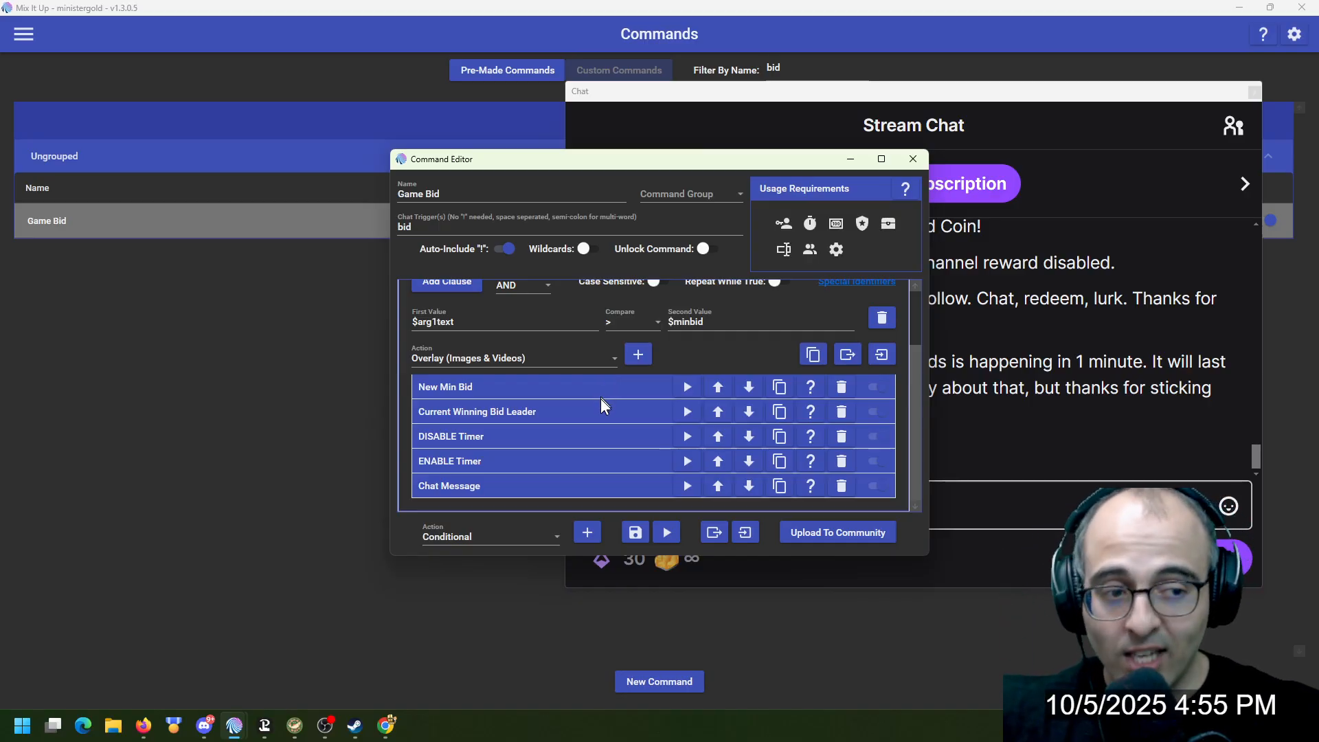
Collapse the Valid Bid Amount action and save the Game Bid command
{"action": "scroll", "coordinate": [584, 428], "scroll_direction": "up", "scroll_amount": 2}
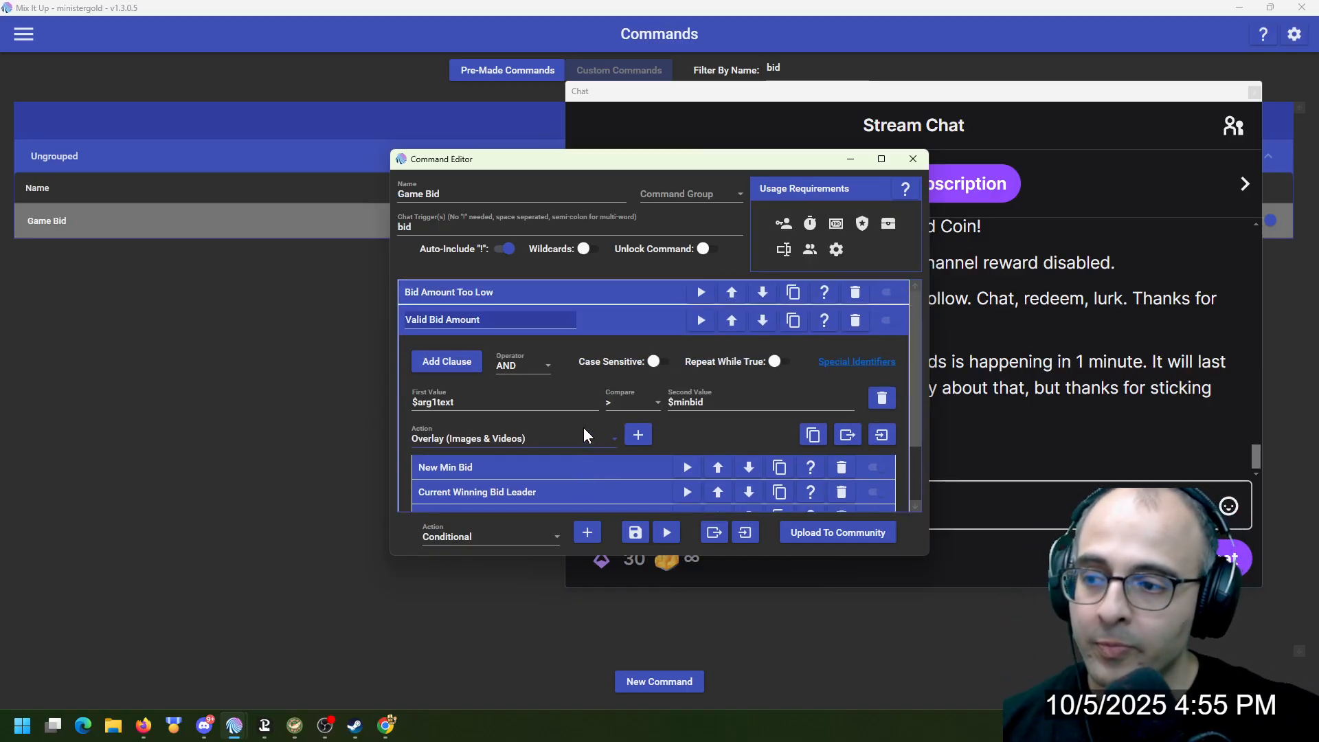
{"action": "left_click", "coordinate": [620, 326]}
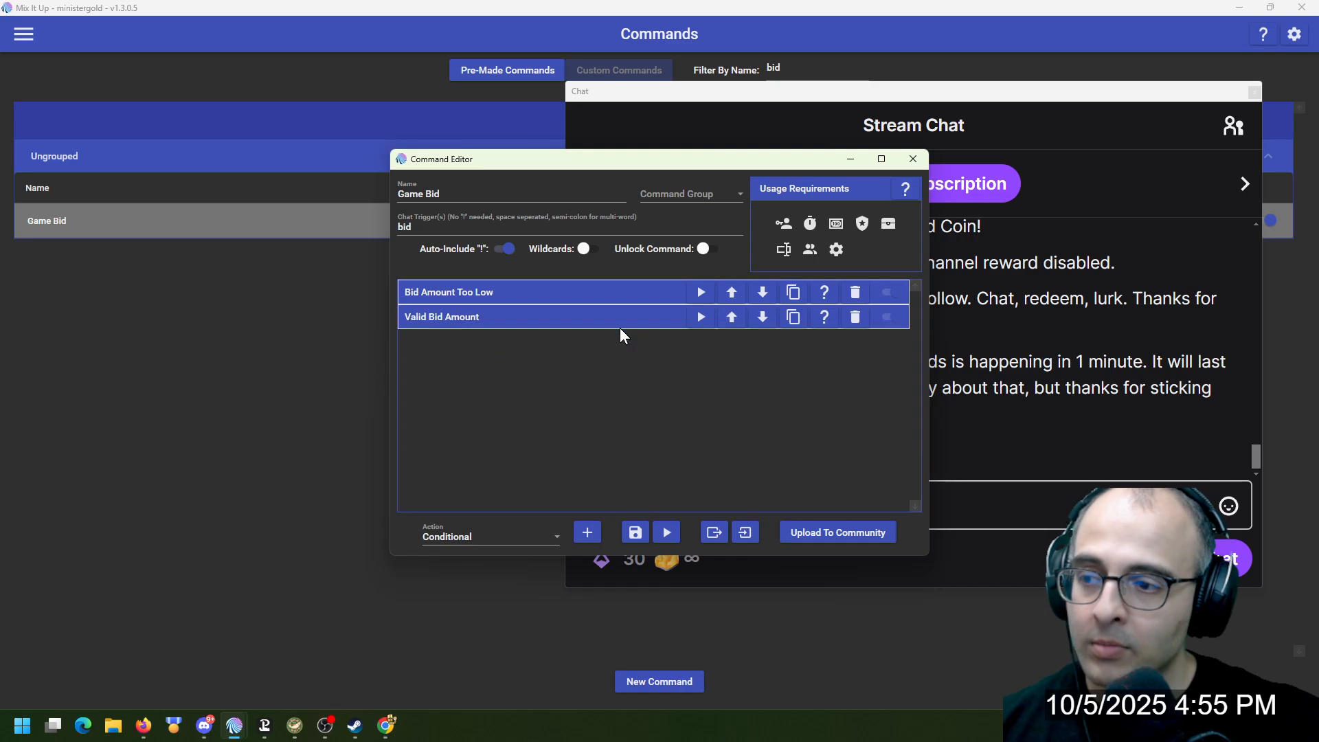
{"action": "left_click", "coordinate": [644, 534]}
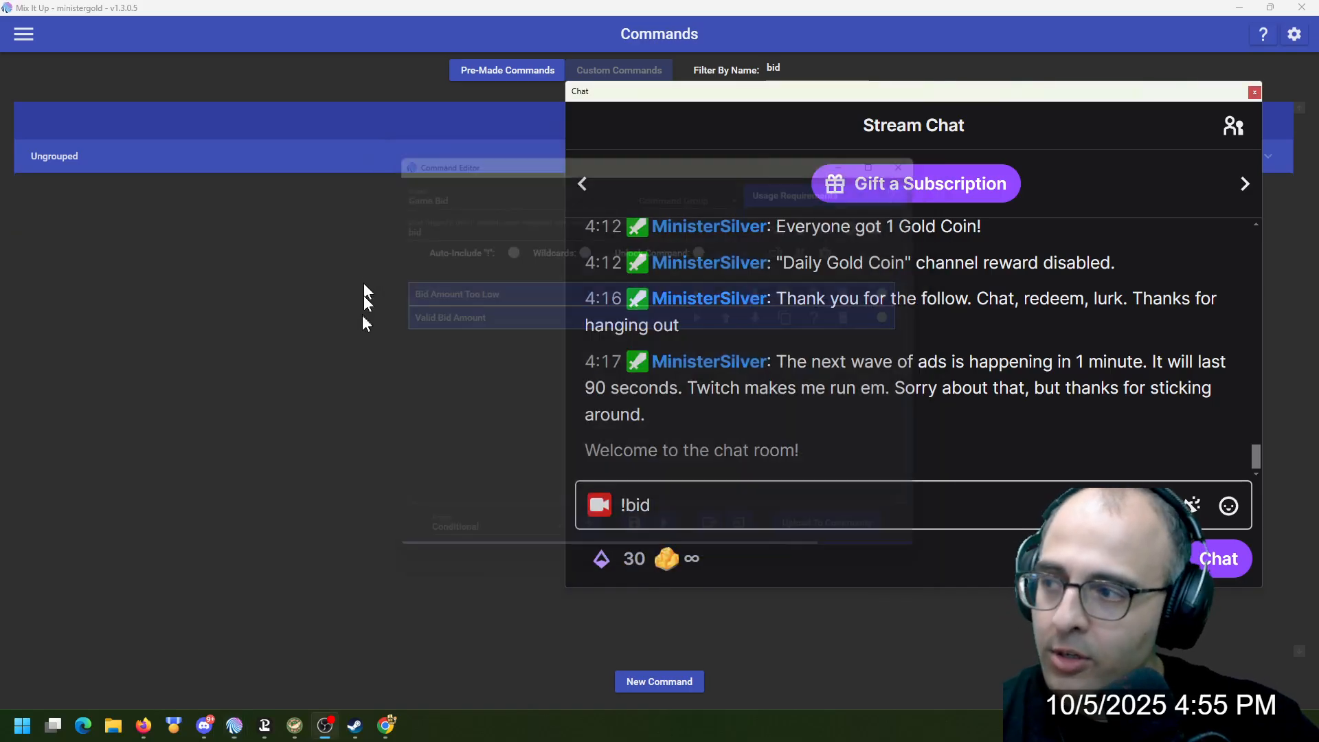
Open the Timer Completed command of the Auction Timer overlay widget and read its first Chat Message action
{"action": "left_click", "coordinate": [25, 38]}
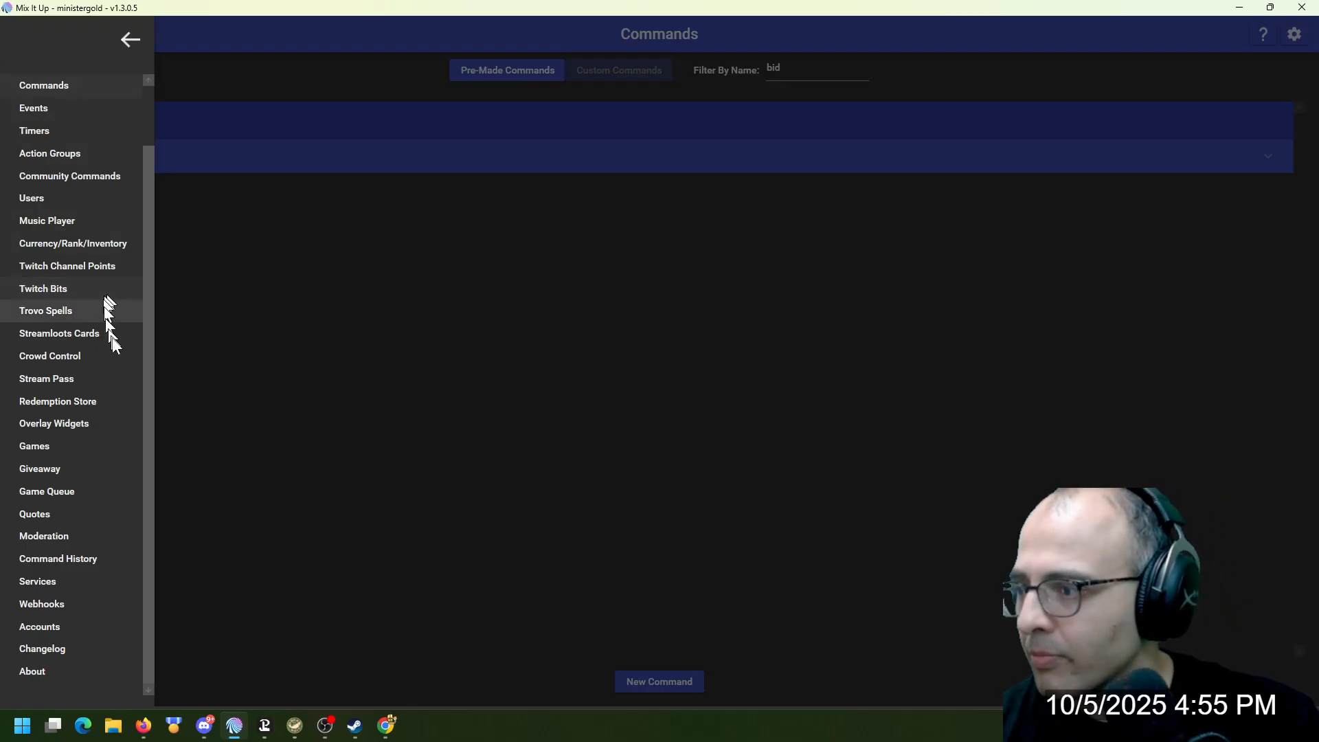
{"action": "left_click", "coordinate": [114, 421]}
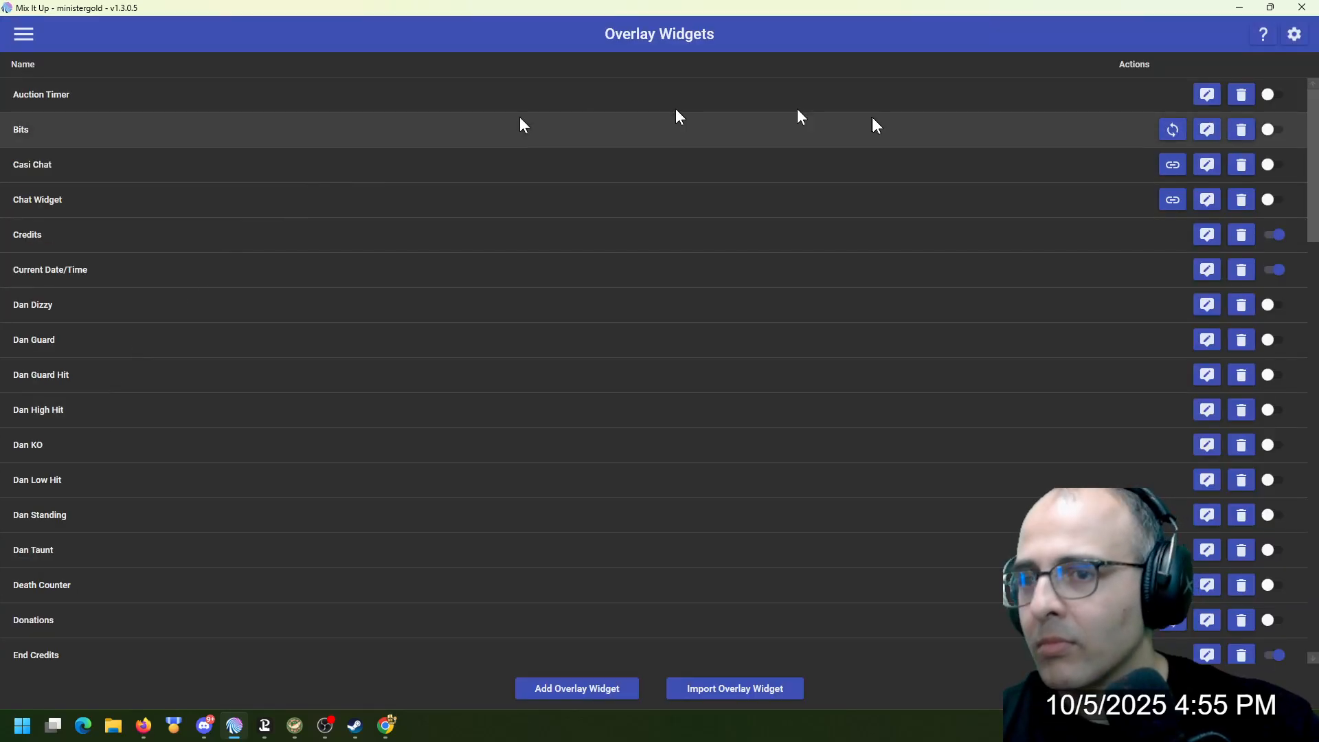
{"action": "left_click", "coordinate": [1207, 97]}
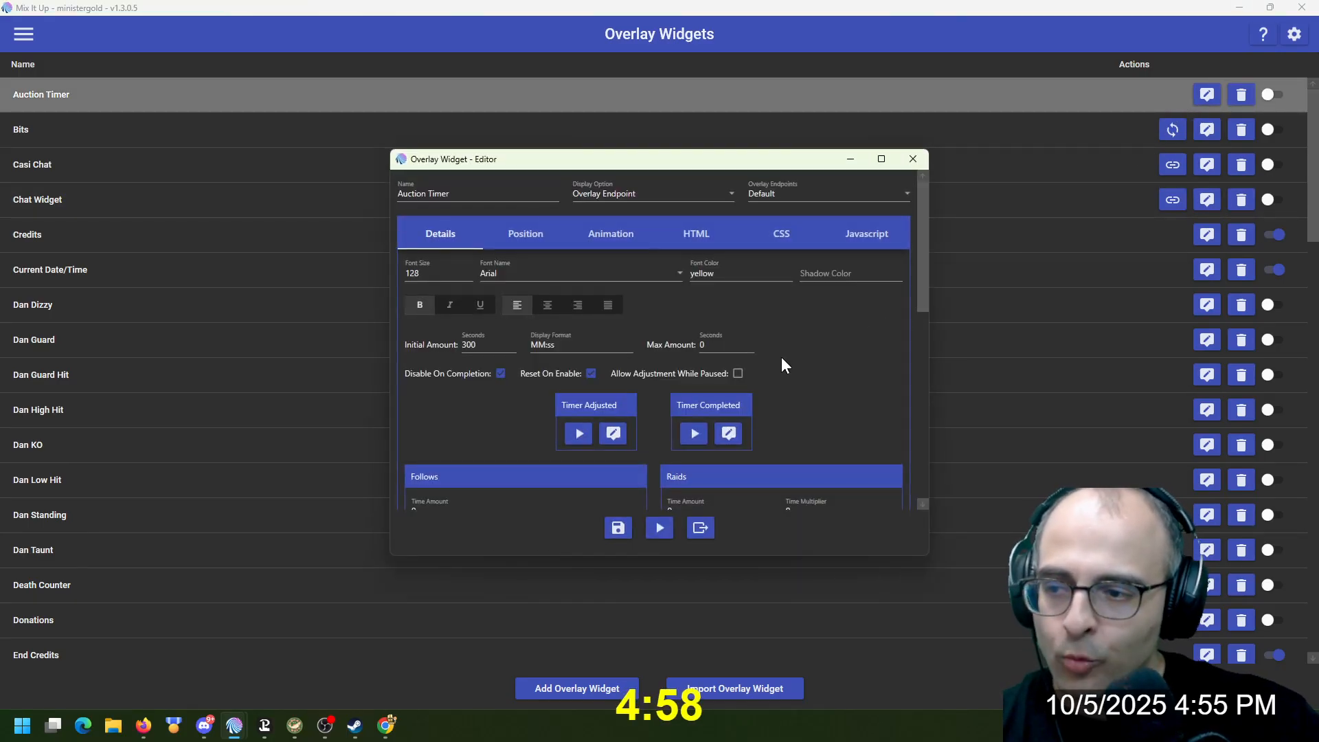
{"action": "left_click", "coordinate": [729, 435]}
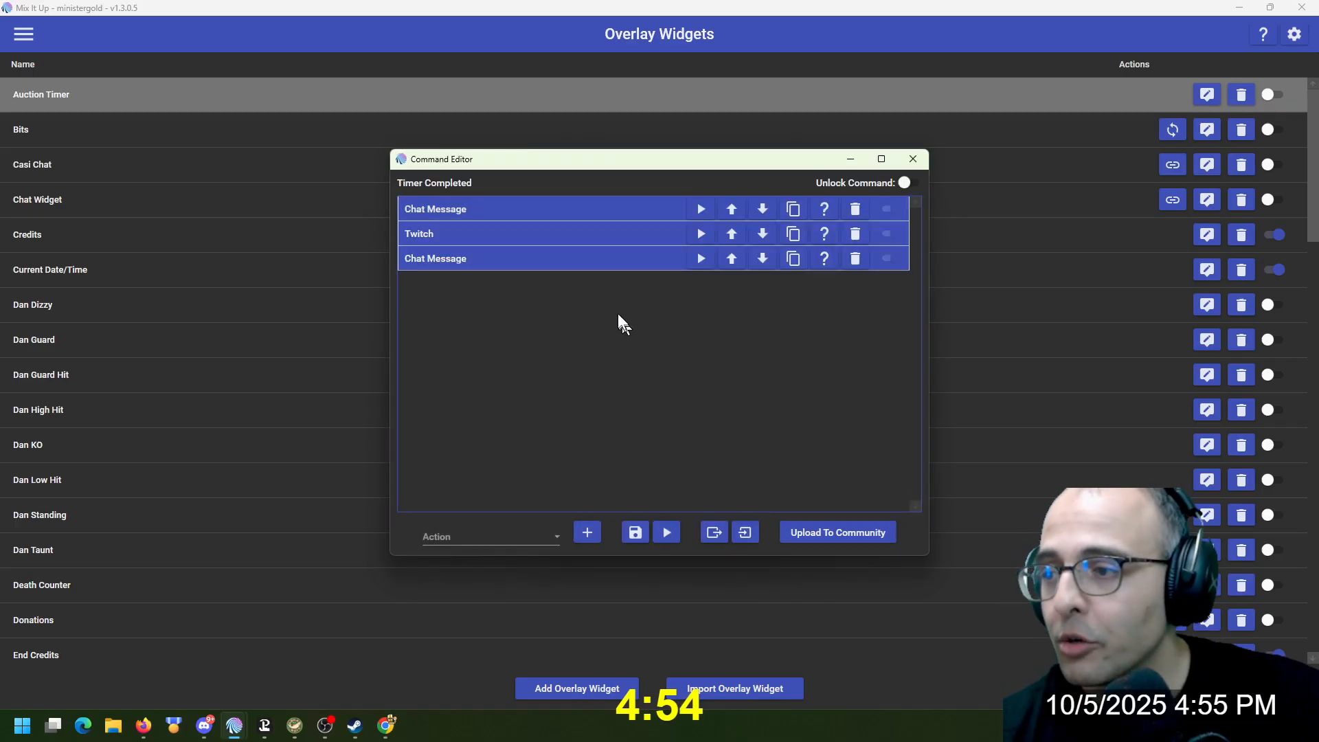
{"action": "left_click", "coordinate": [575, 211]}
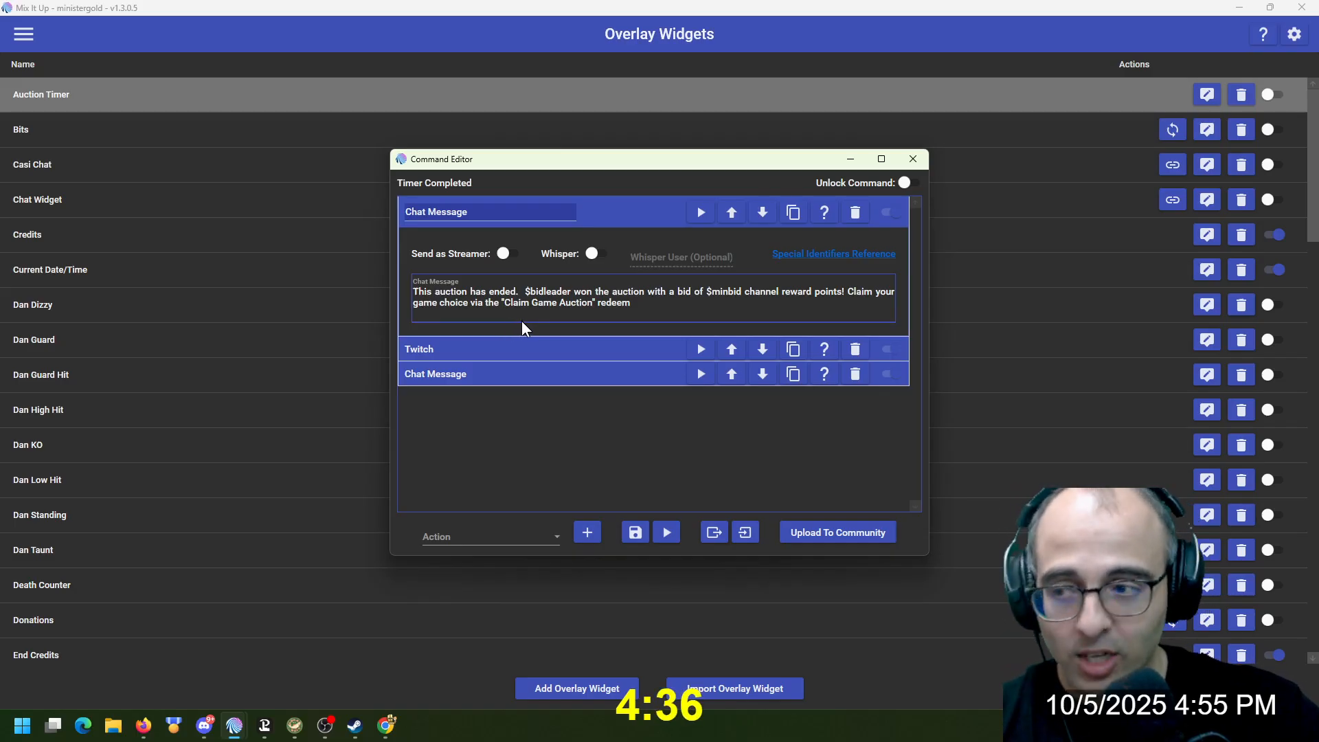
{"action": "left_click", "coordinate": [604, 211]}
Examine the Twitch action updating the Claim Game Auction reward, including its full description, and the last Chat Message action
{"action": "left_click", "coordinate": [540, 234]}
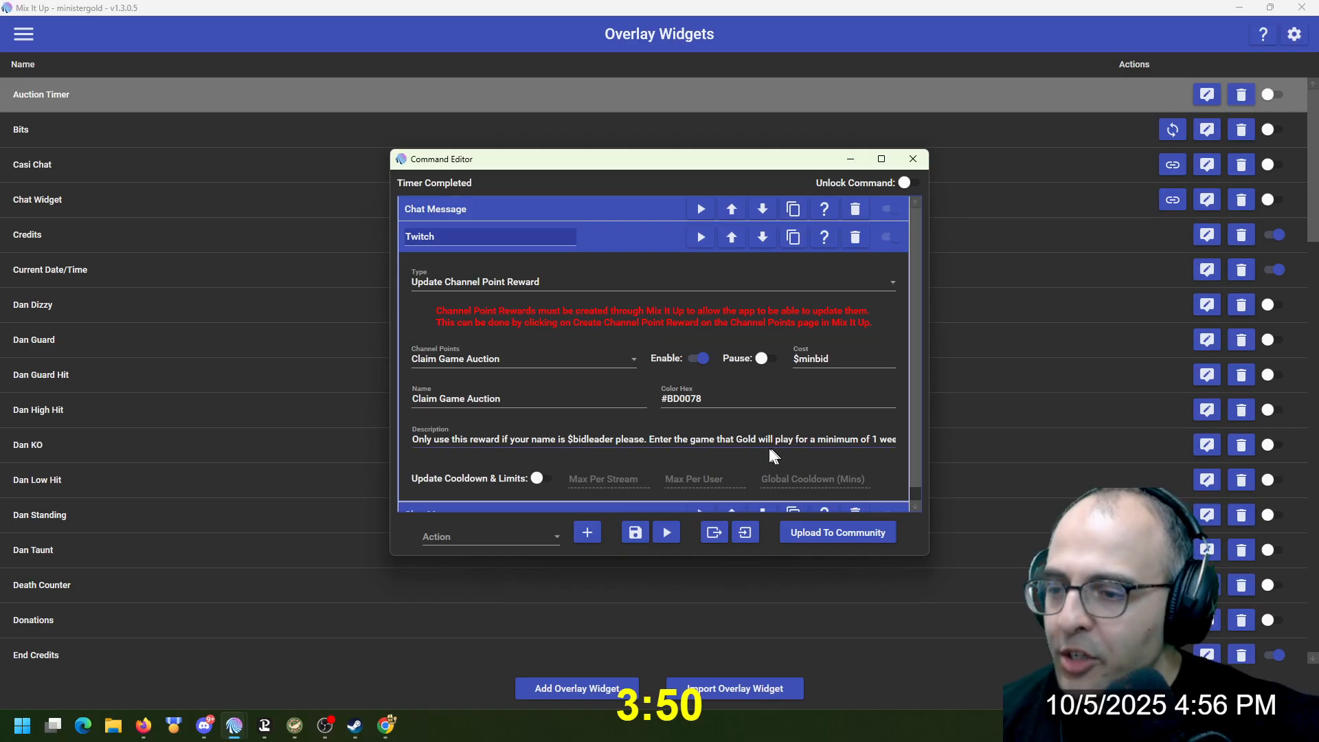
{"action": "left_click", "coordinate": [865, 438]}
{"action": "key", "text": "Right"}
{"action": "key", "text": "Right"}
{"action": "key", "text": "Right"}
{"action": "key", "text": "Right"}
{"action": "key", "text": "Right"}
{"action": "key", "text": "Right"}
{"action": "key", "text": "Right"}
{"action": "key", "text": "Right"}
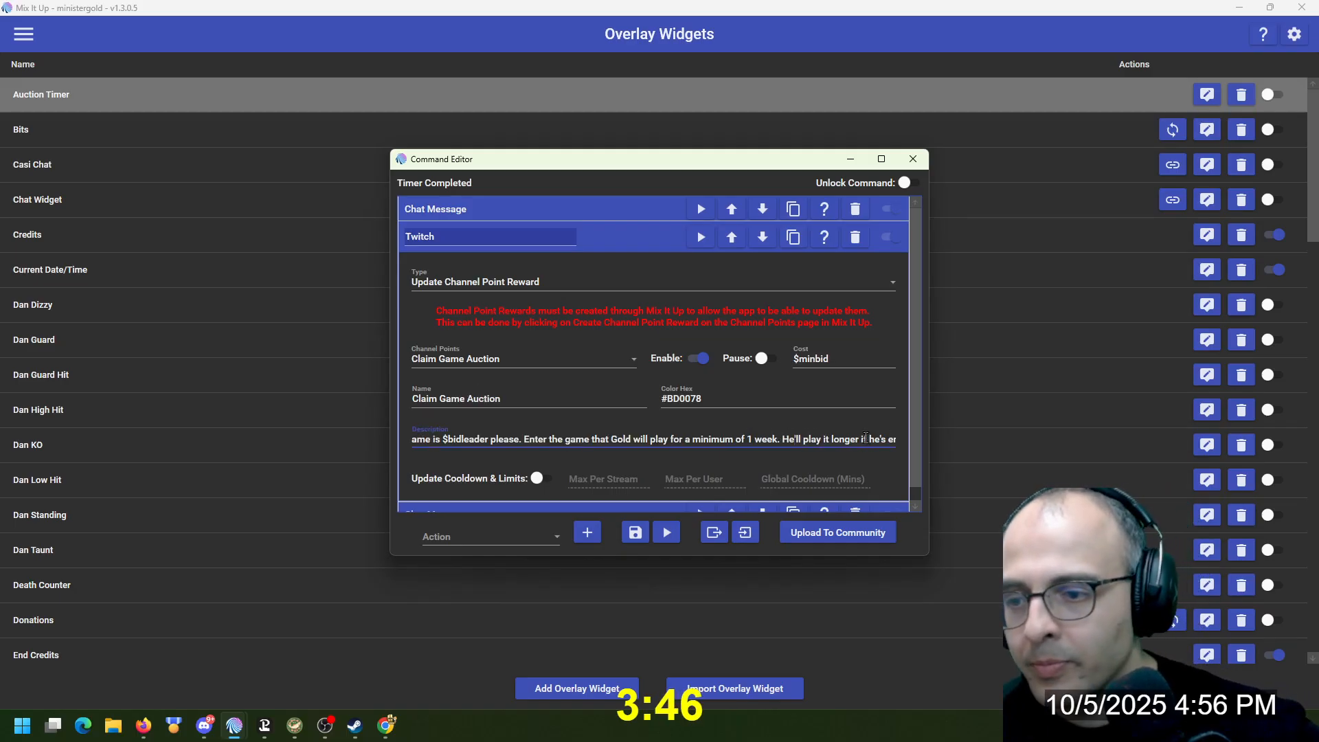
{"action": "key", "text": "Right"}
{"action": "key", "text": "Right"}
{"action": "key", "text": "Right"}
{"action": "key", "text": "Right"}
{"action": "key", "text": "Right"}
{"action": "key", "text": "Right"}
{"action": "key", "text": "Right"}
{"action": "key", "text": "Right"}
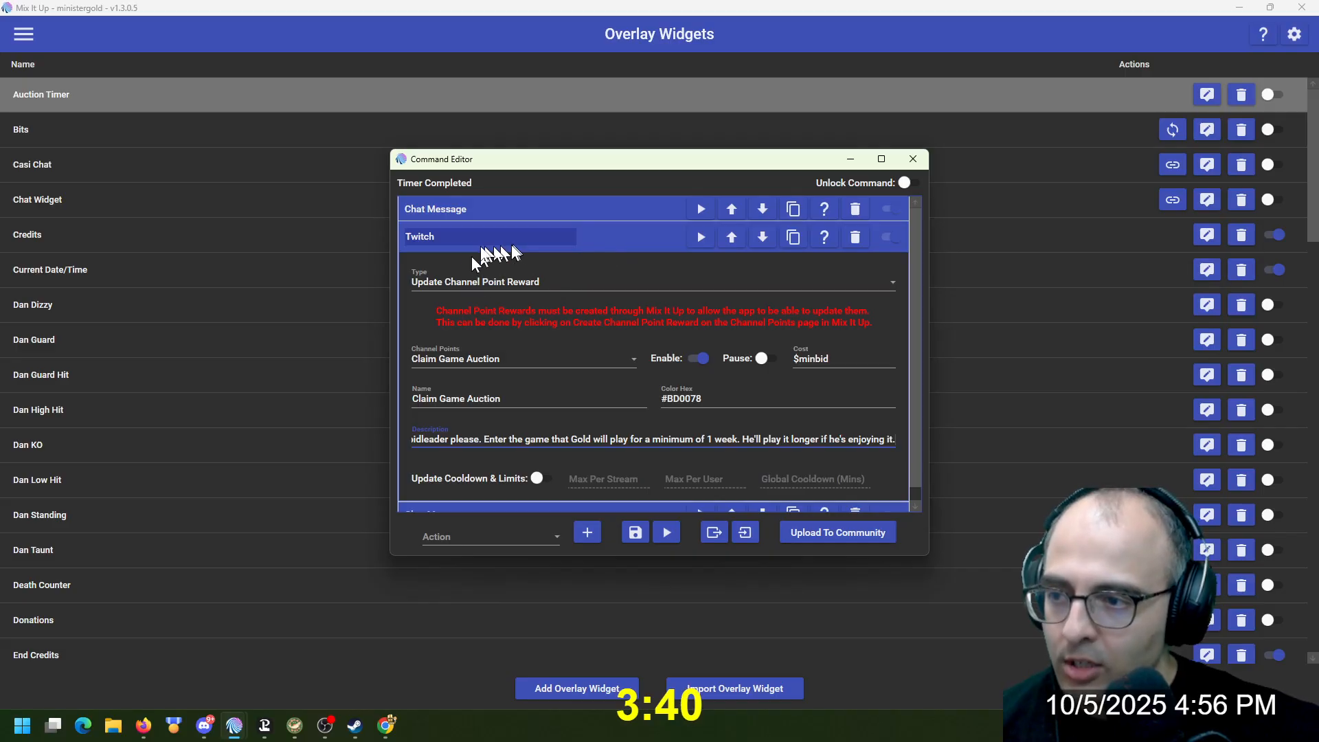
{"action": "left_click", "coordinate": [602, 242]}
{"action": "left_click", "coordinate": [571, 263]}
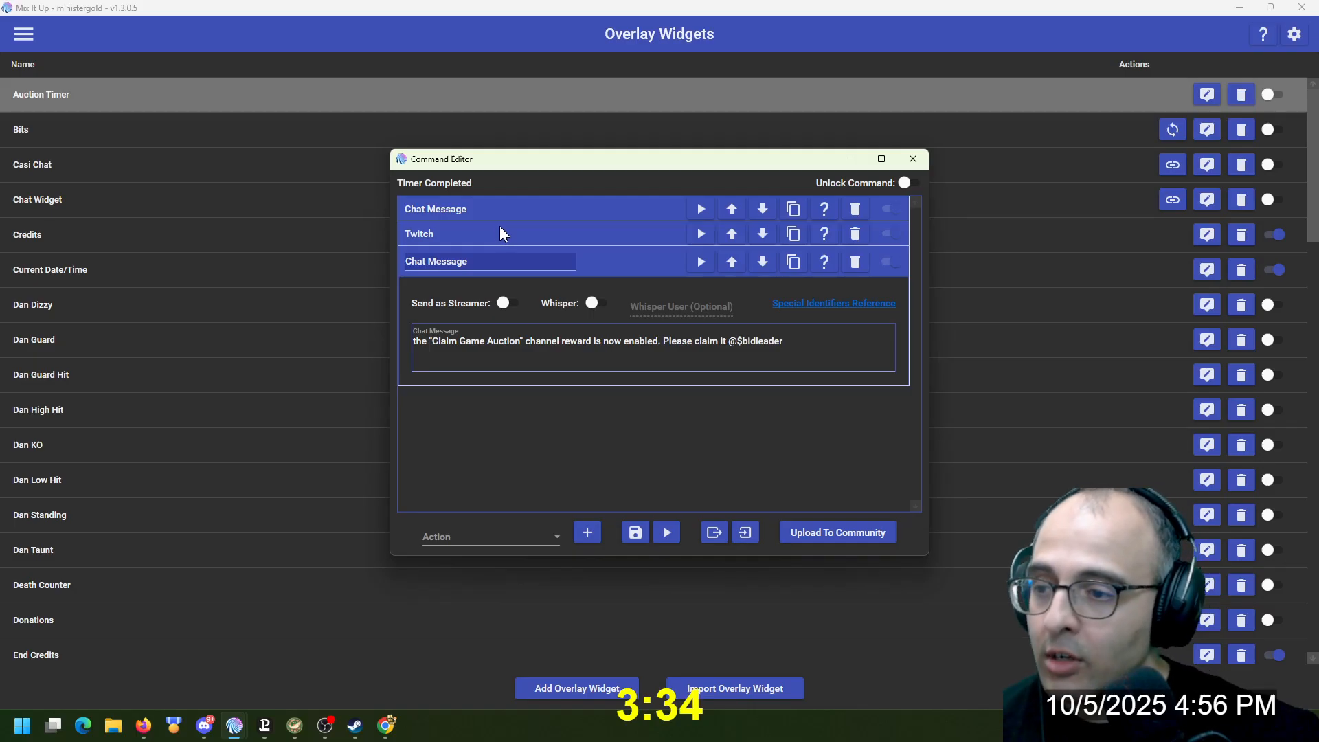
Open the Claim Game Auction reward's command for editing from the Twitch Channel Points list
{"action": "left_click", "coordinate": [427, 355]}
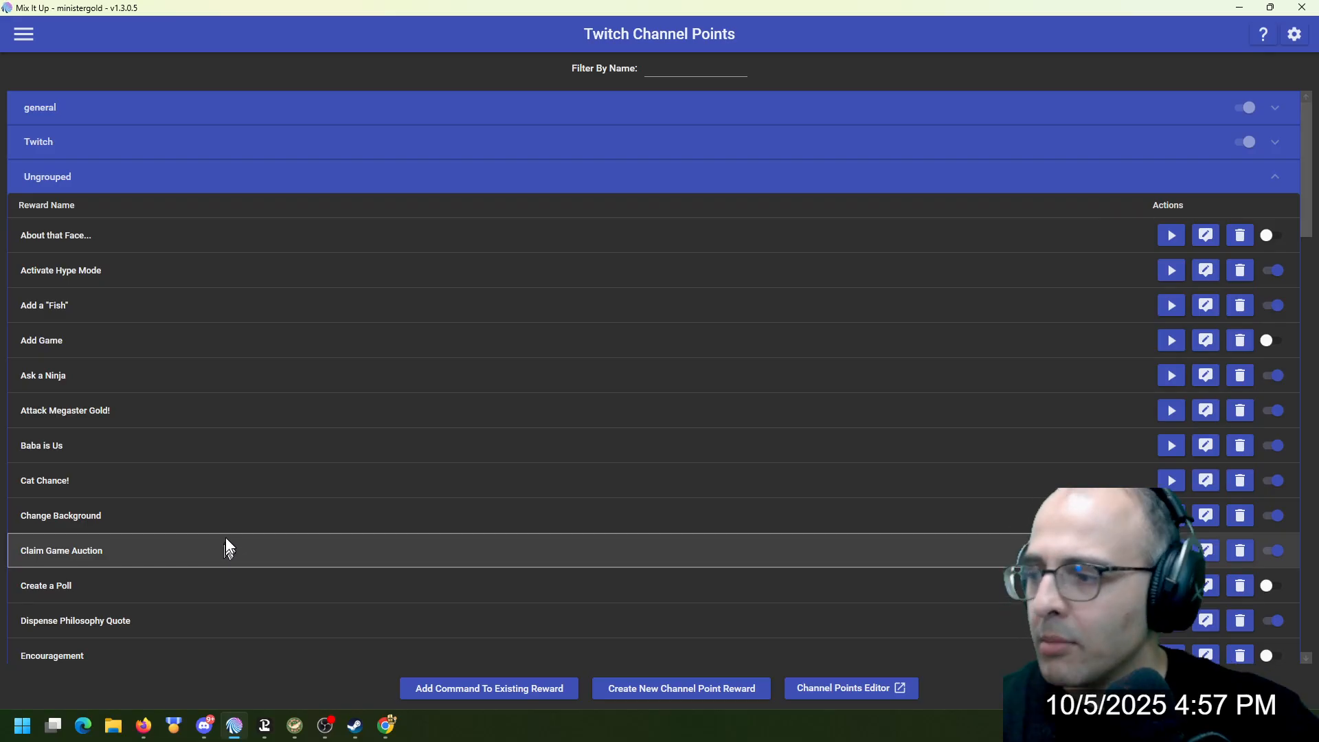
{"action": "left_click", "coordinate": [226, 544]}
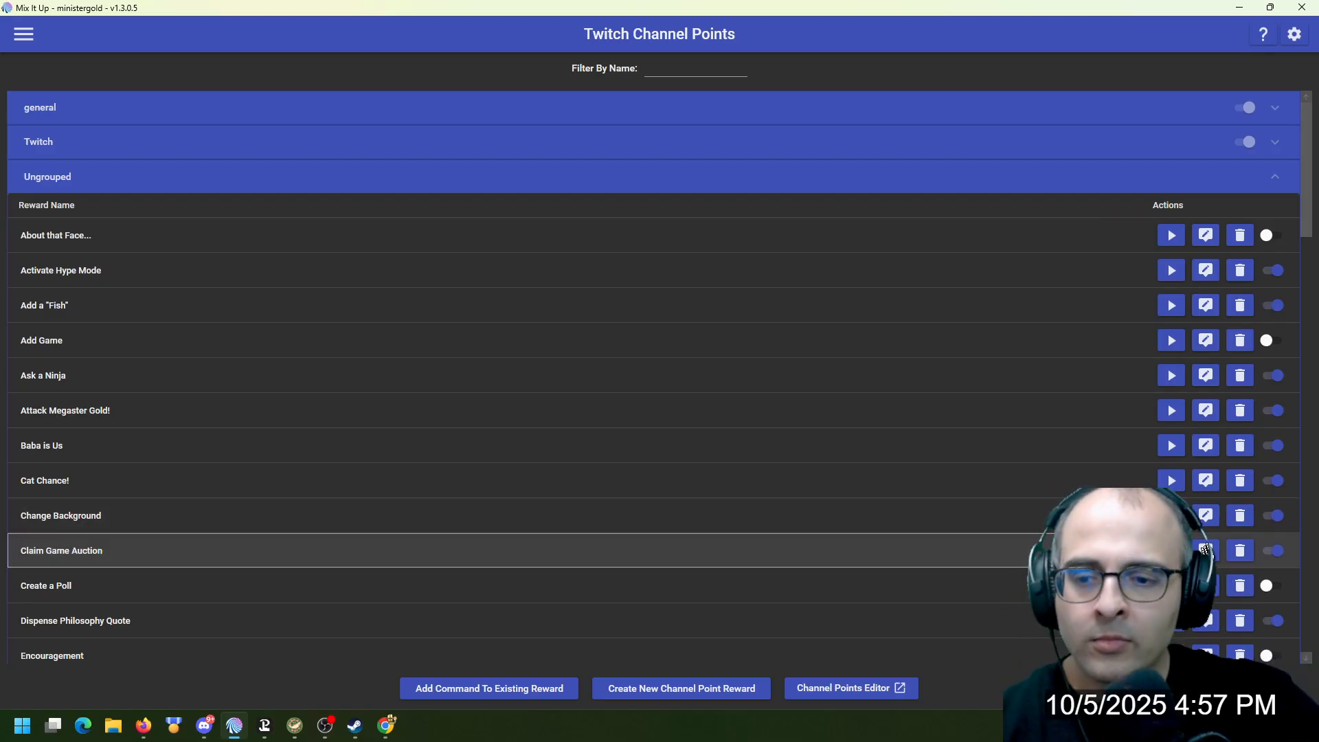
{"action": "left_click", "coordinate": [1206, 551]}
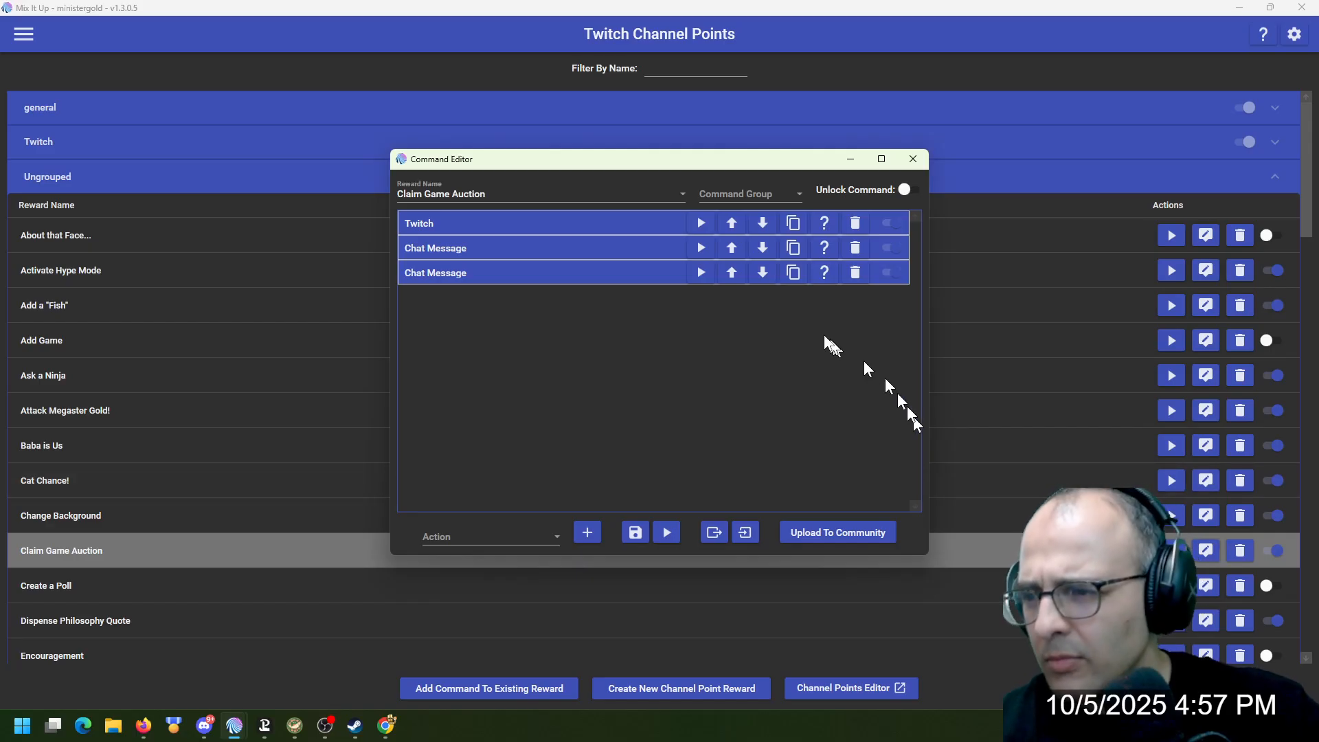
Review the Twitch action and both Chat Message actions of the Claim Game Auction command, and save the command
{"action": "left_click", "coordinate": [604, 218]}
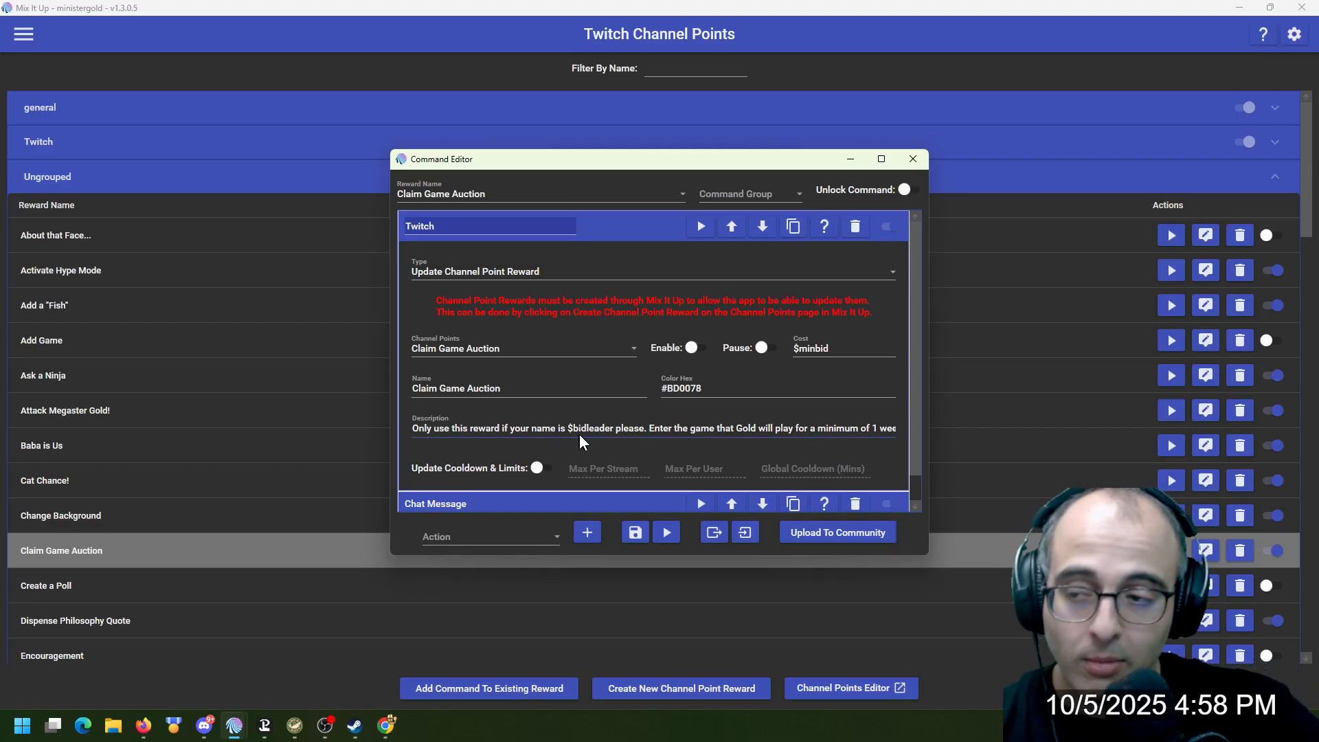
{"action": "left_click", "coordinate": [619, 226]}
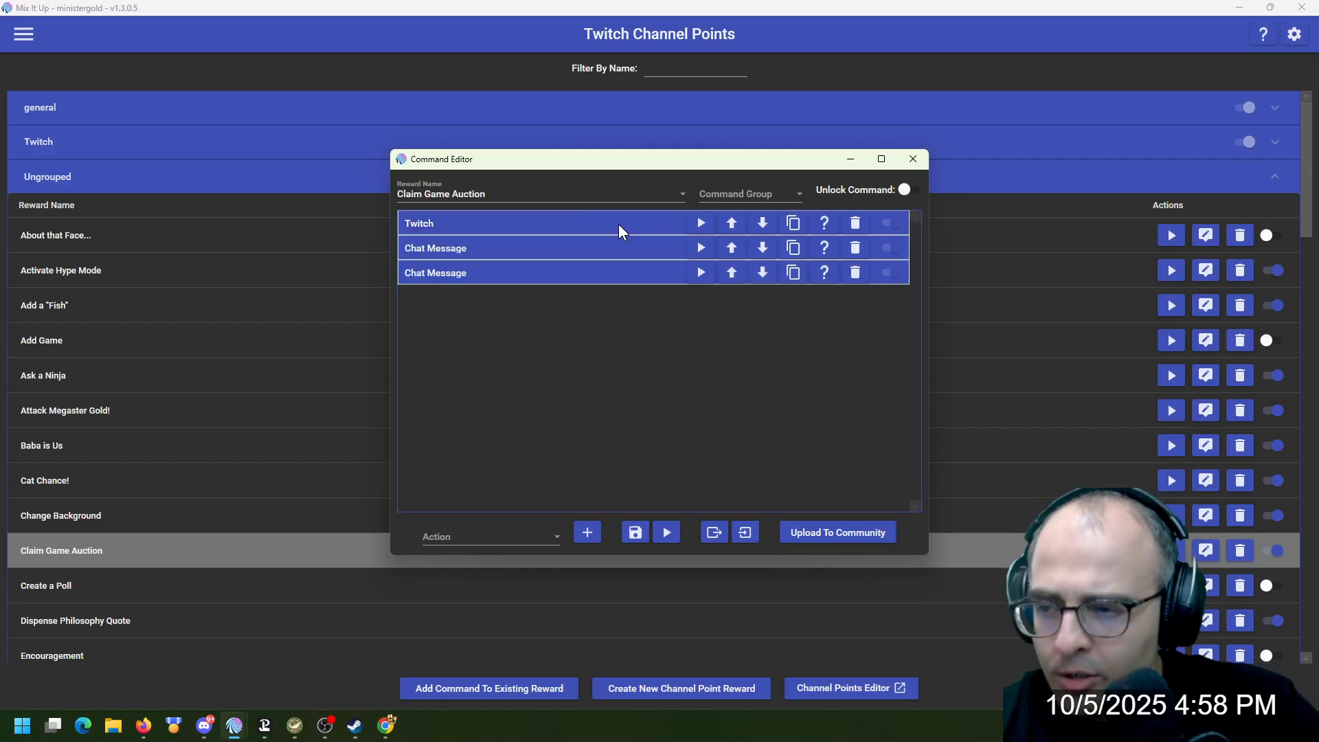
{"action": "left_click", "coordinate": [573, 248]}
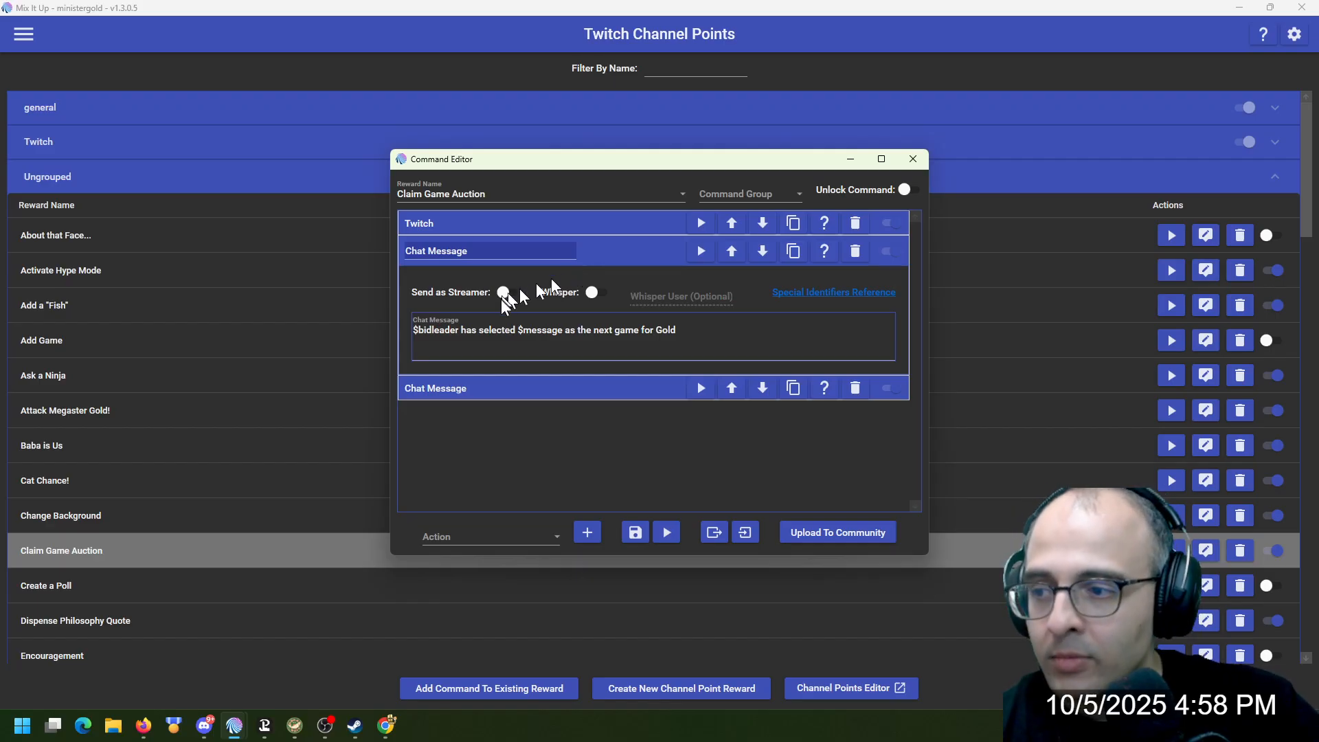
{"action": "left_click", "coordinate": [522, 392]}
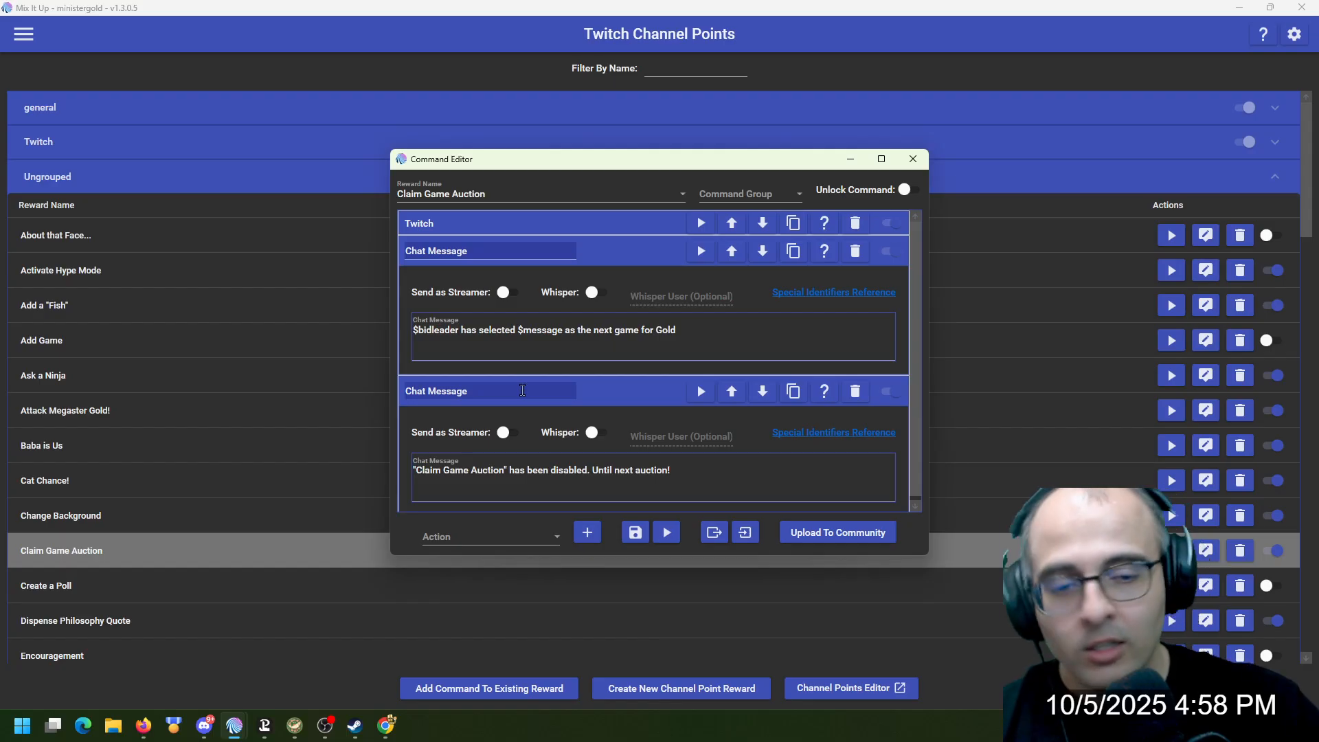
{"action": "left_click", "coordinate": [616, 251]}
{"action": "left_click", "coordinate": [618, 277]}
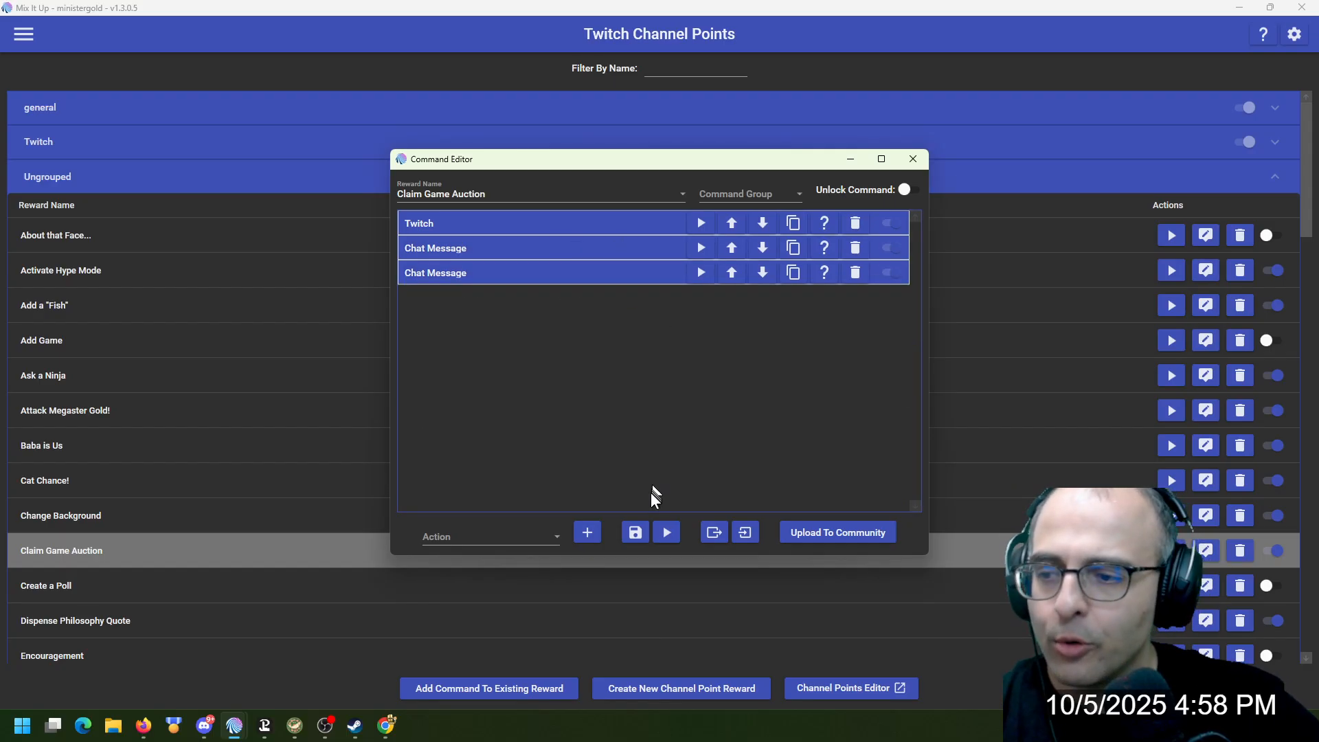
{"action": "left_click", "coordinate": [637, 536]}
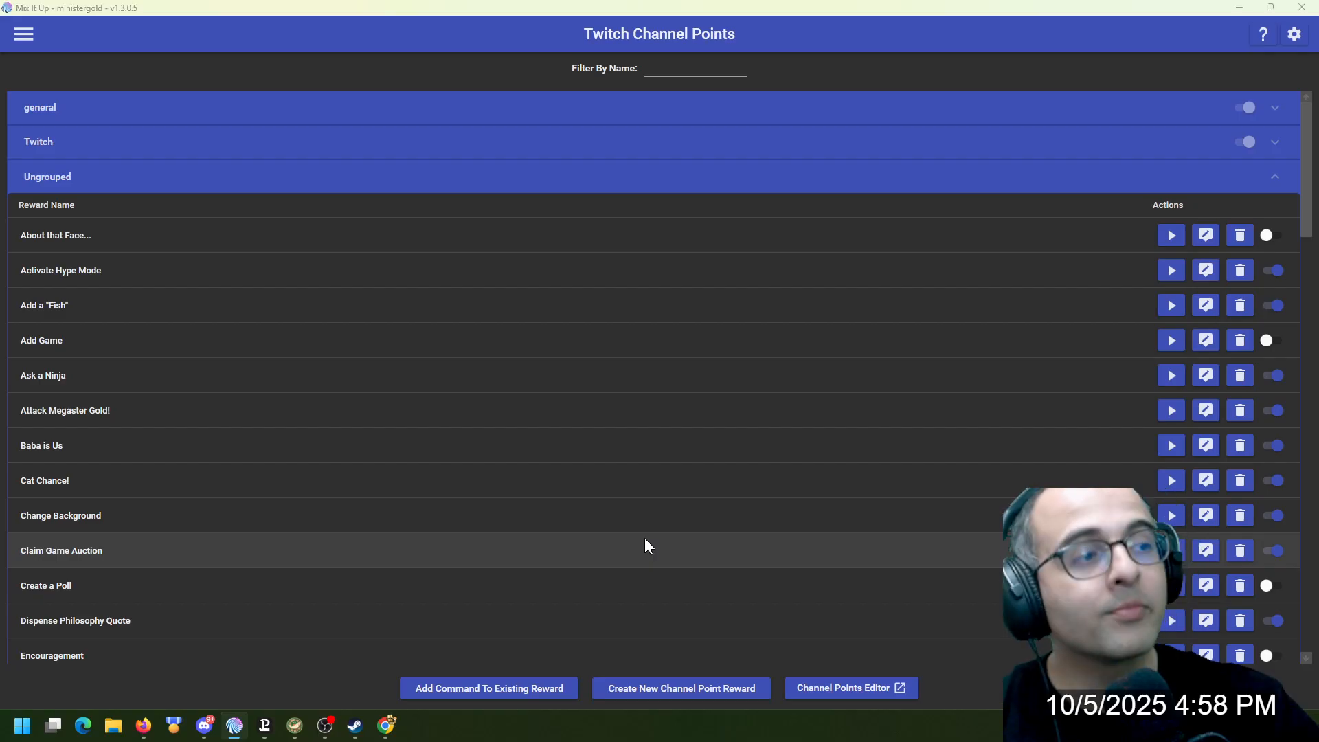
Switch to the Stream Chat window, move it clear of the webcam, and start an auction by sending !auction
{"action": "key", "text": "alt+Tab"}
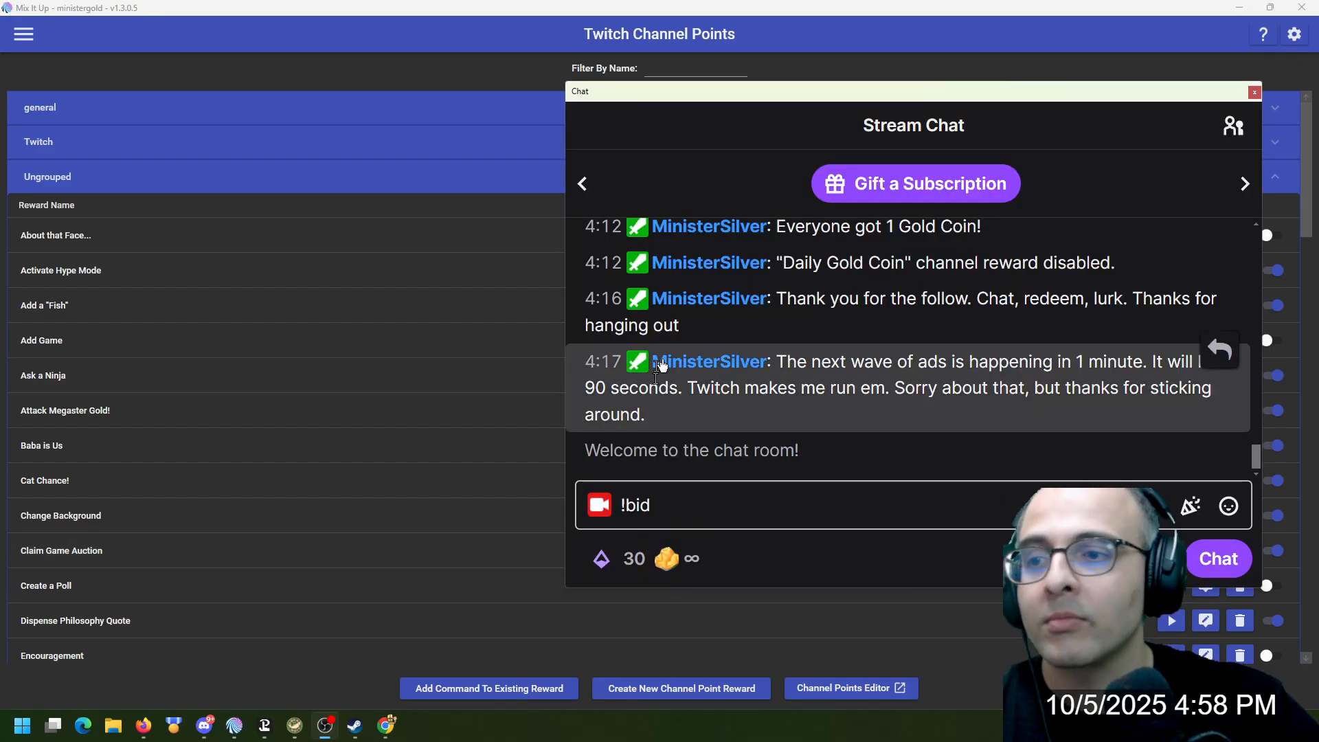
{"action": "left_click_drag", "start_coordinate": [902, 102], "coordinate": [708, 38]}
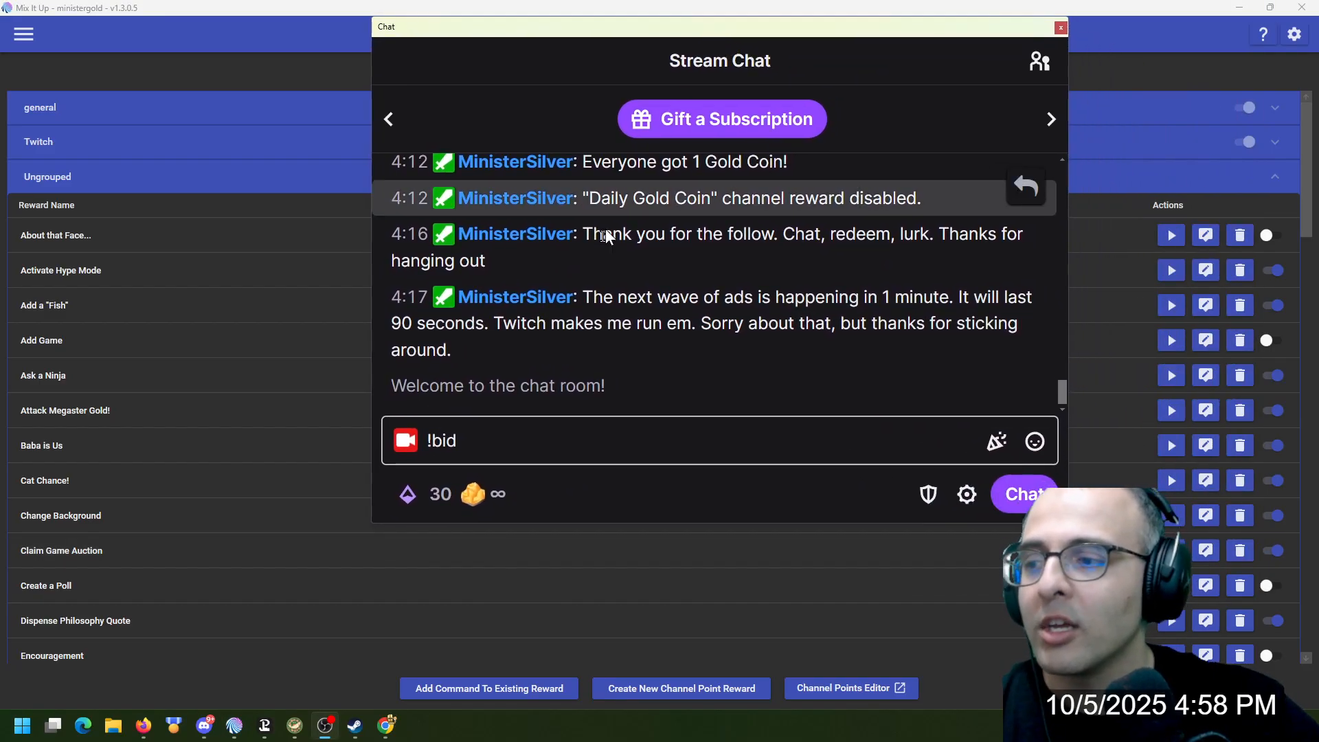
{"action": "double_click", "coordinate": [539, 454]}
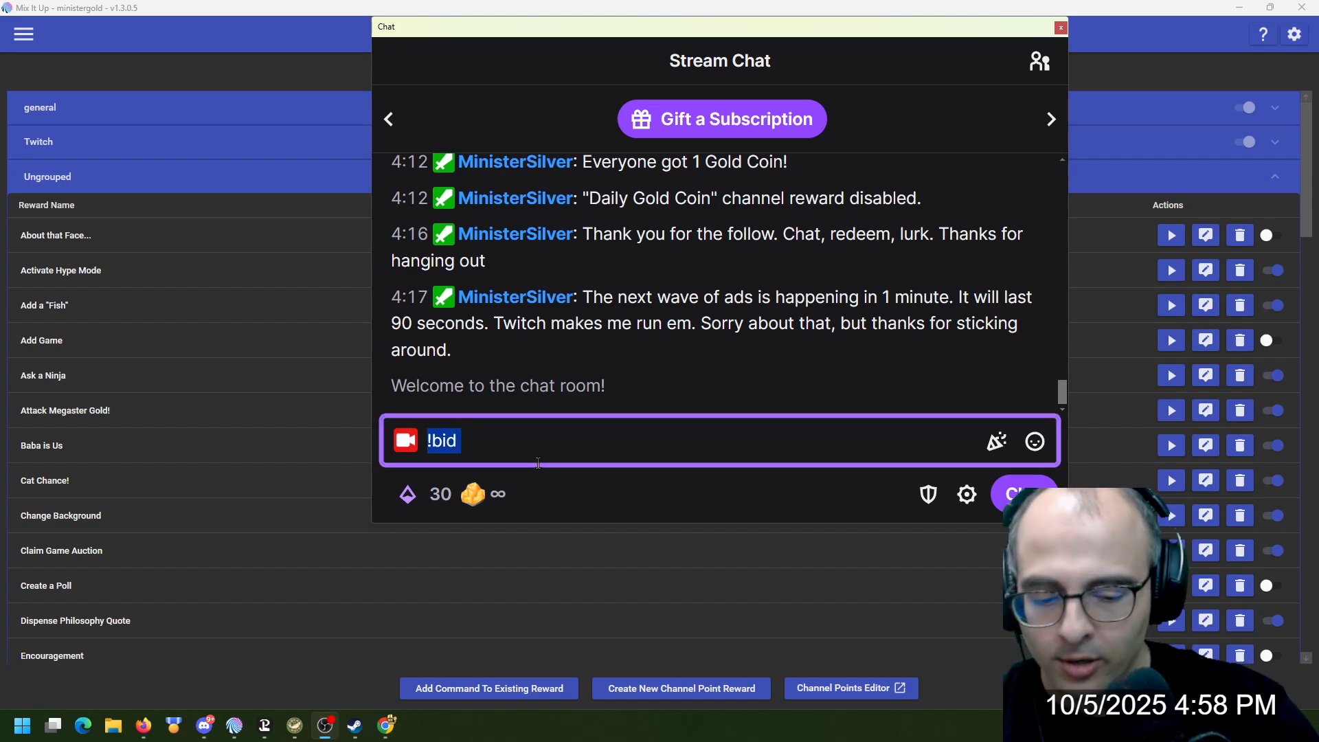
{"action": "type", "text": "!auction"}
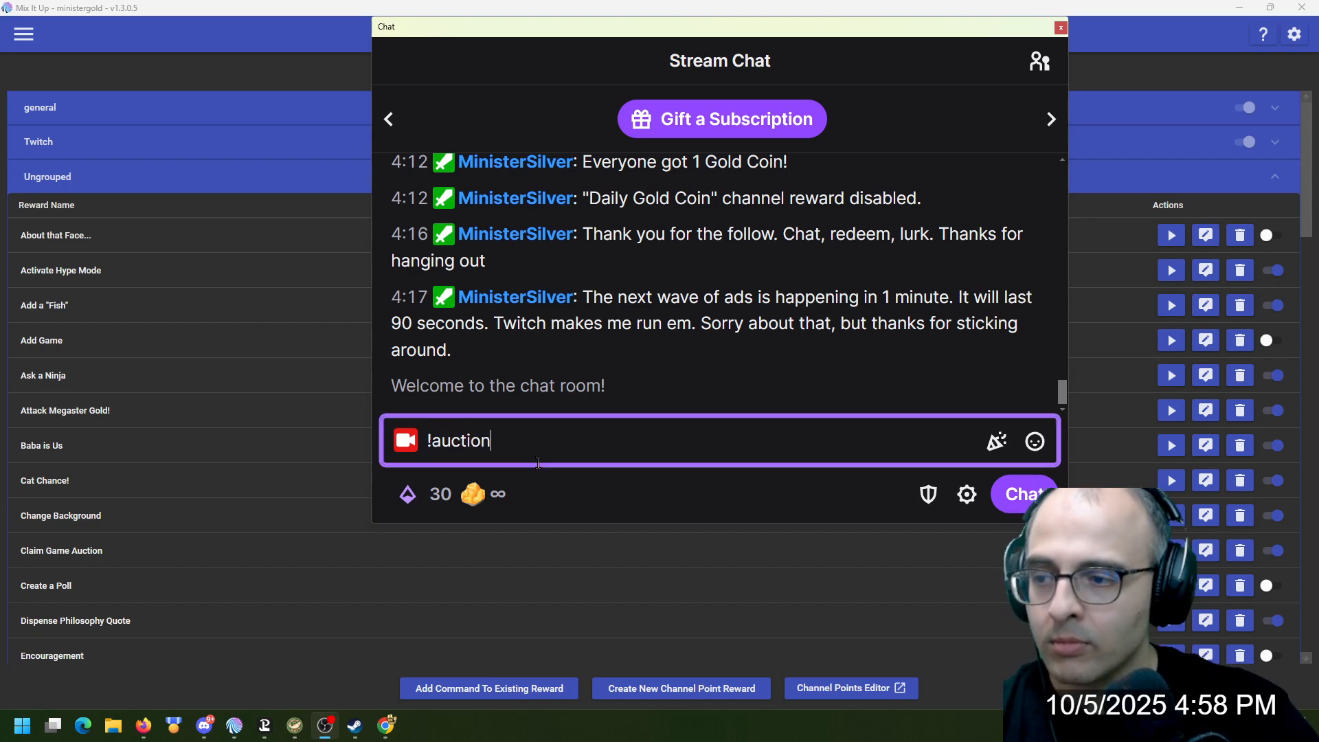
{"action": "key", "text": "Return"}
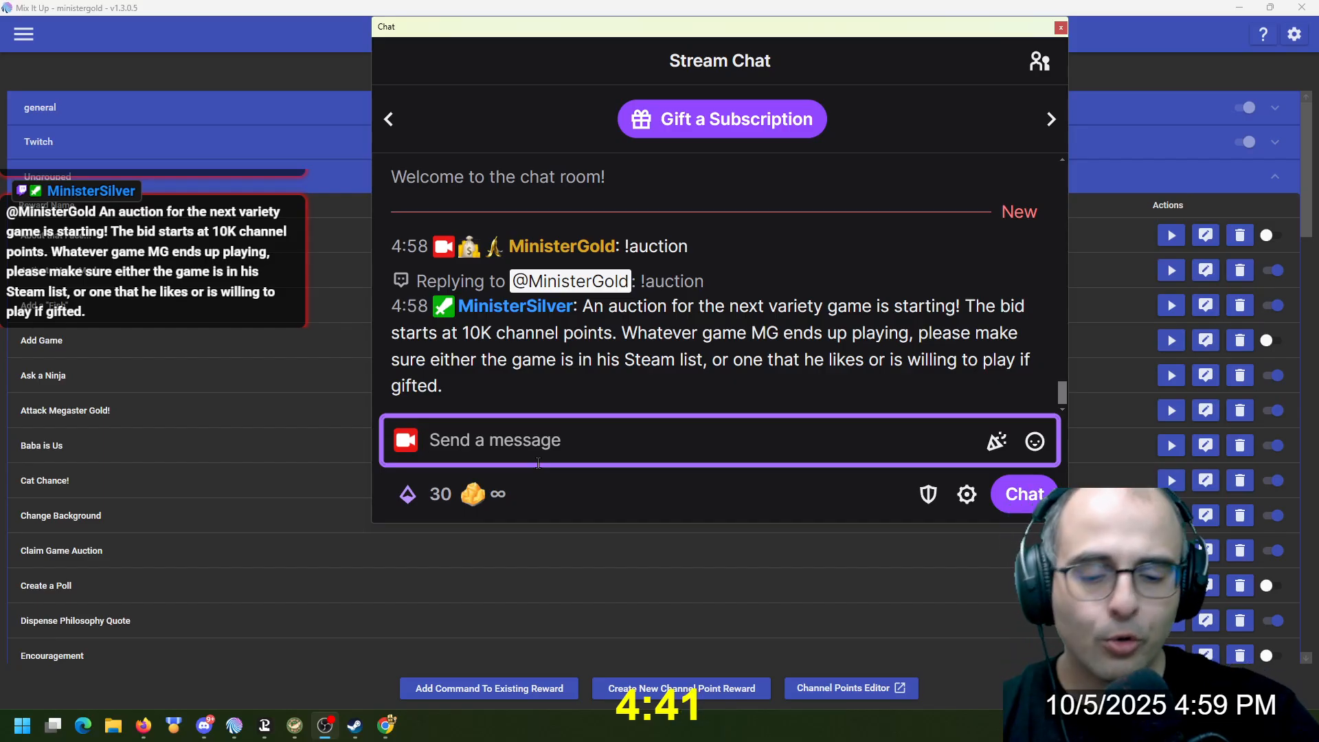
Test the auction's minimum in chat by sending !bid 15 and !bid 9999
{"action": "type", "text": "!bid"}
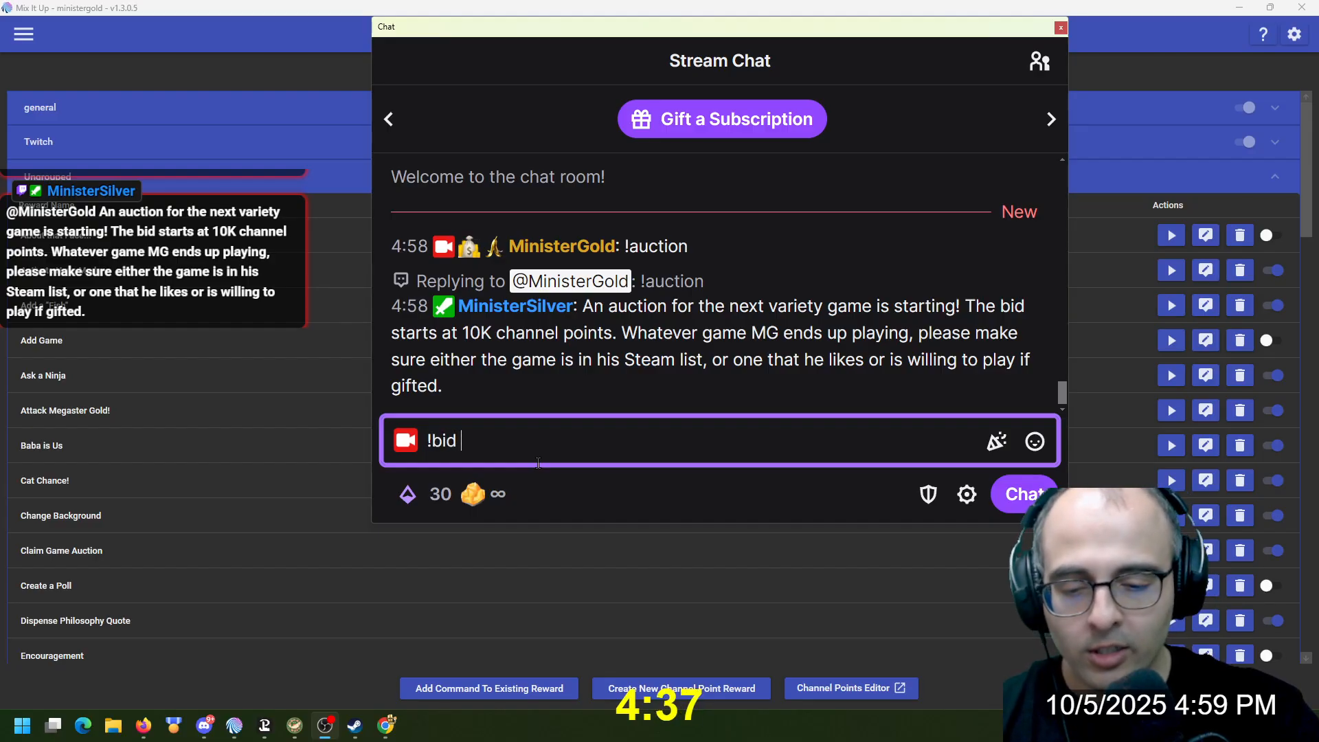
{"action": "type", "text": " 15"}
{"action": "key", "text": "Return"}
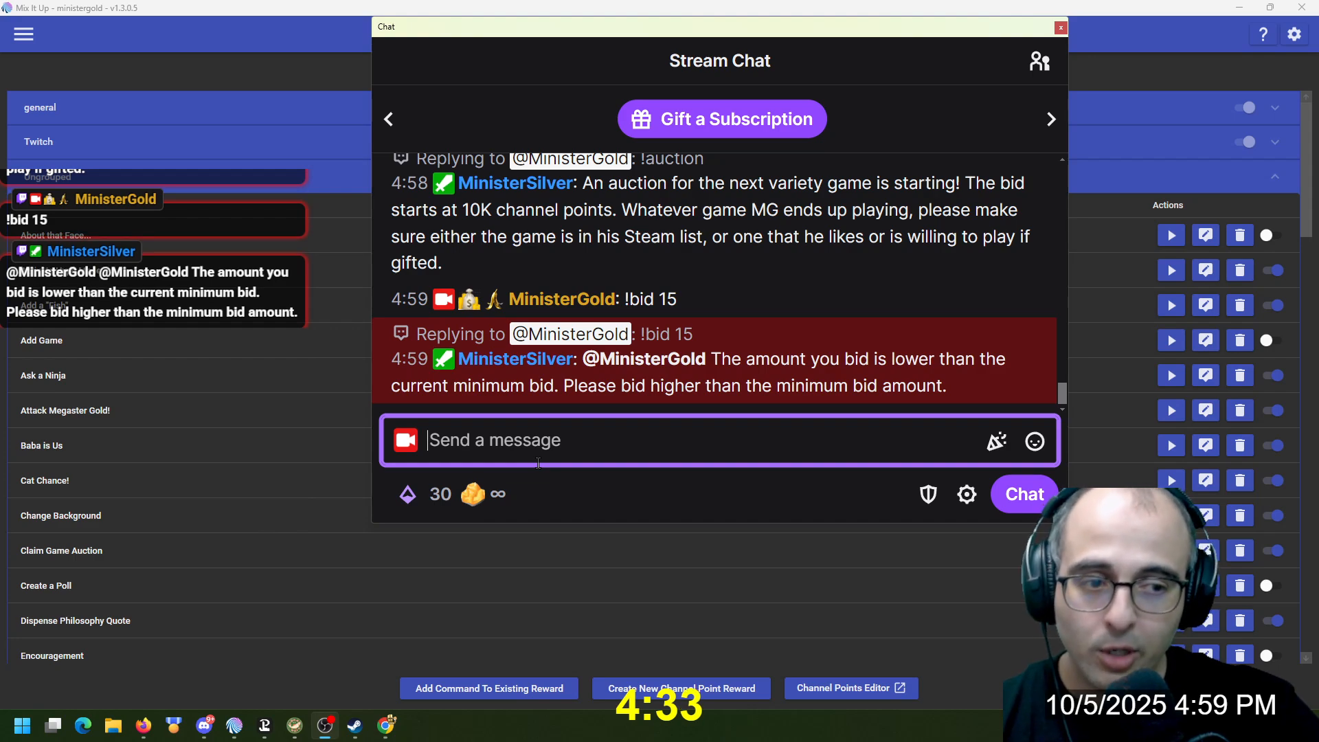
{"action": "type", "text": "!bi"}
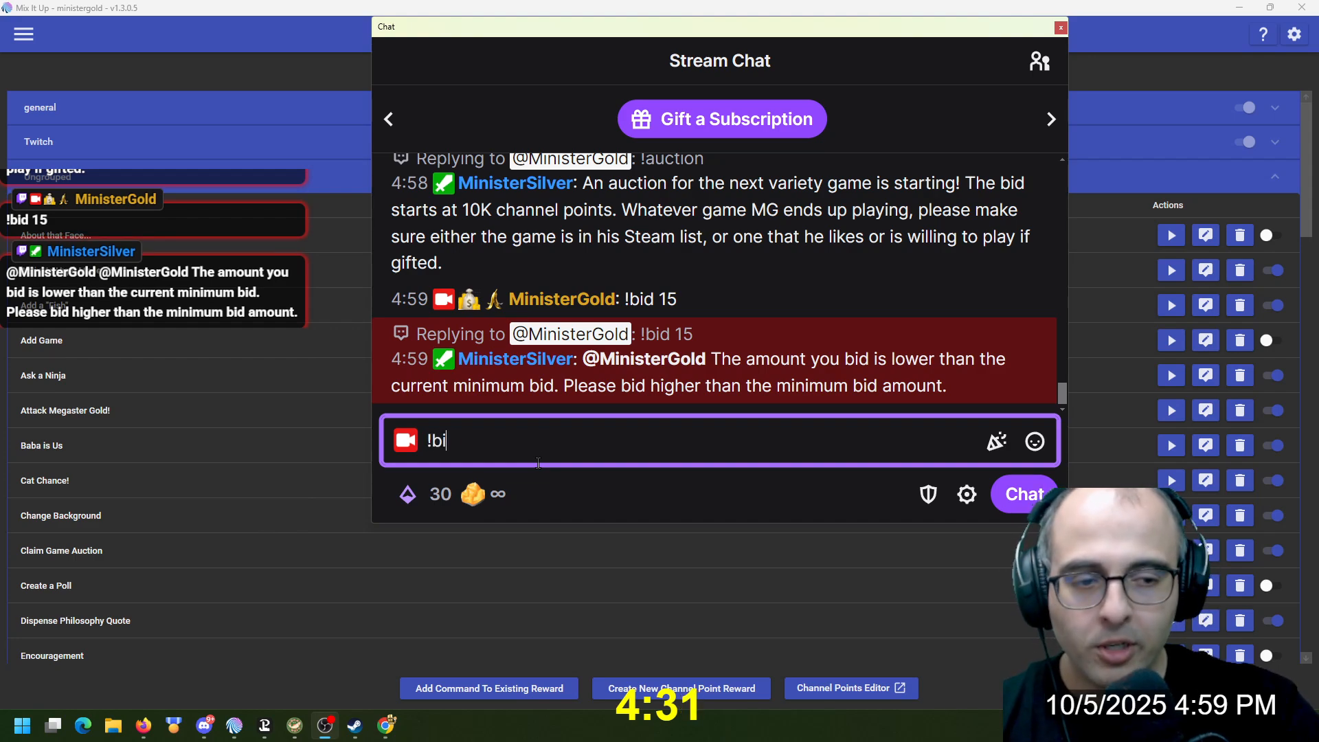
{"action": "type", "text": "d 9999"}
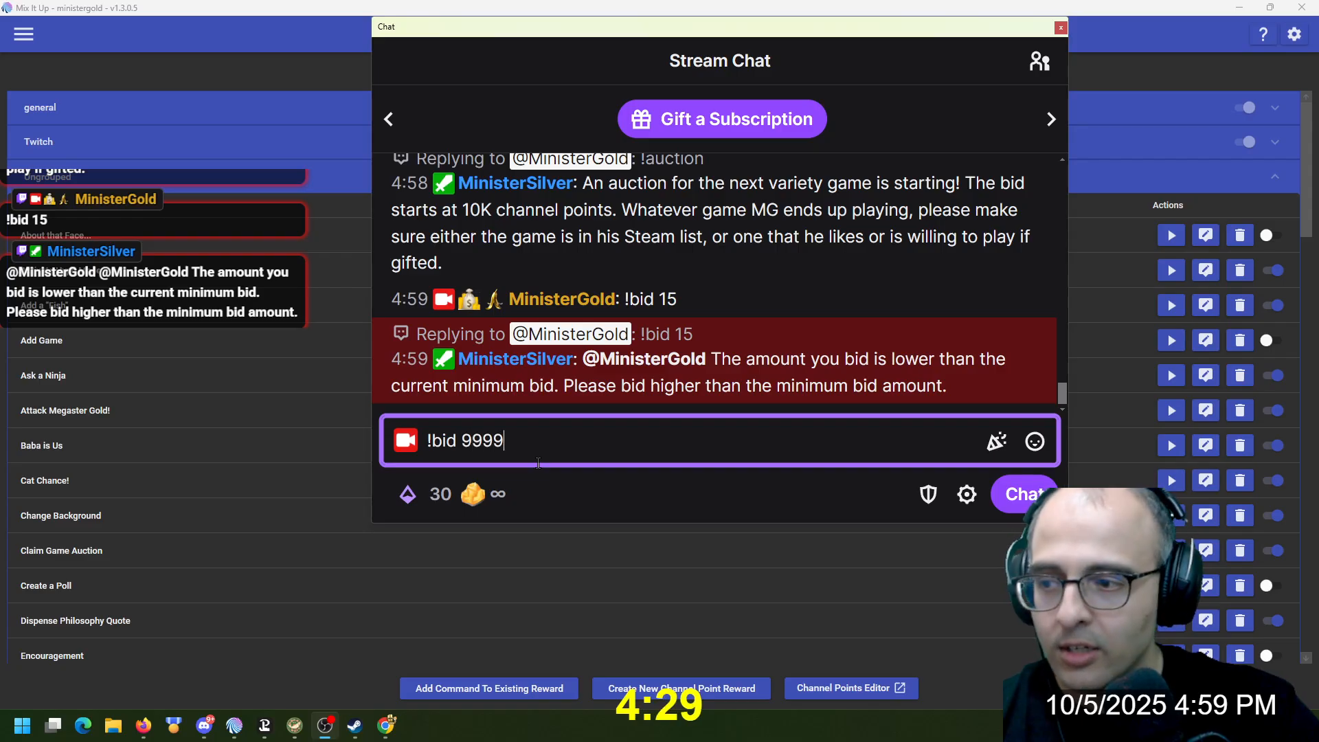
{"action": "key", "text": "Return"}
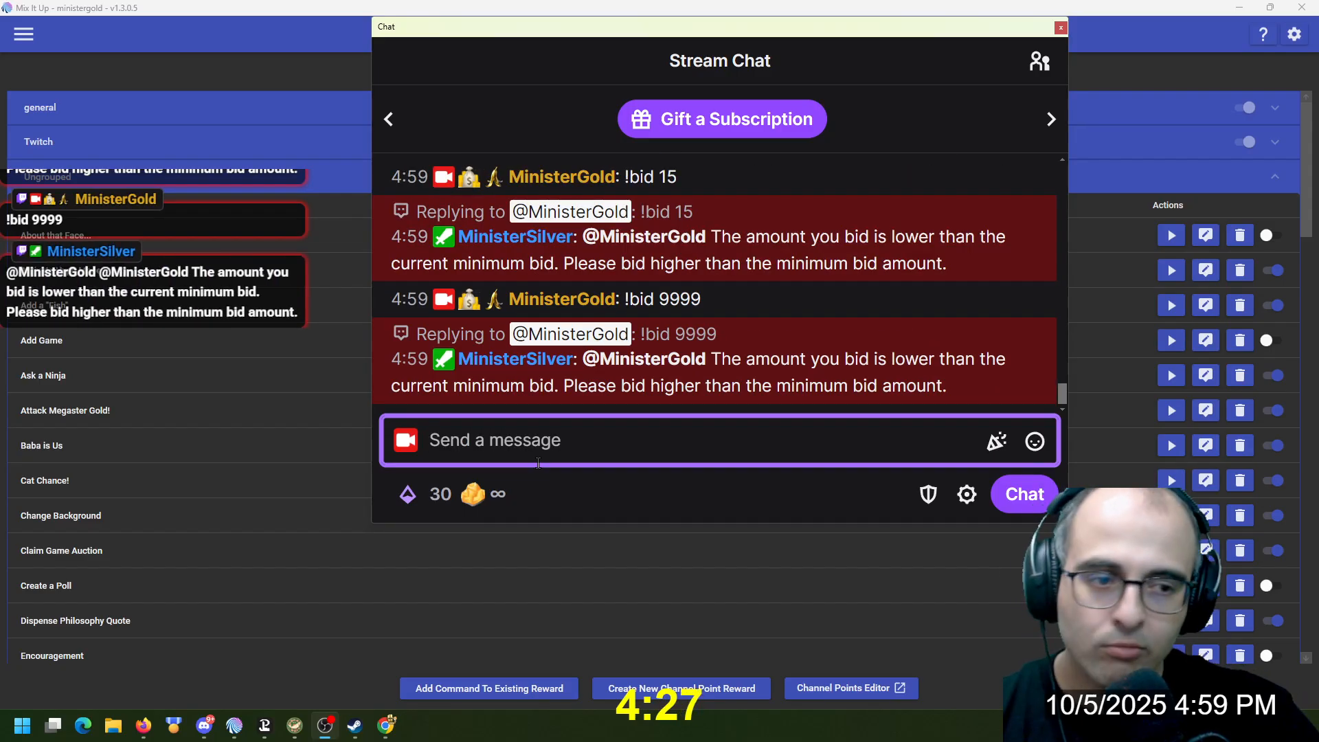
Place a bid above the 10K starting price by sending !bid 15000 in chat
{"action": "type", "text": "!bi"}
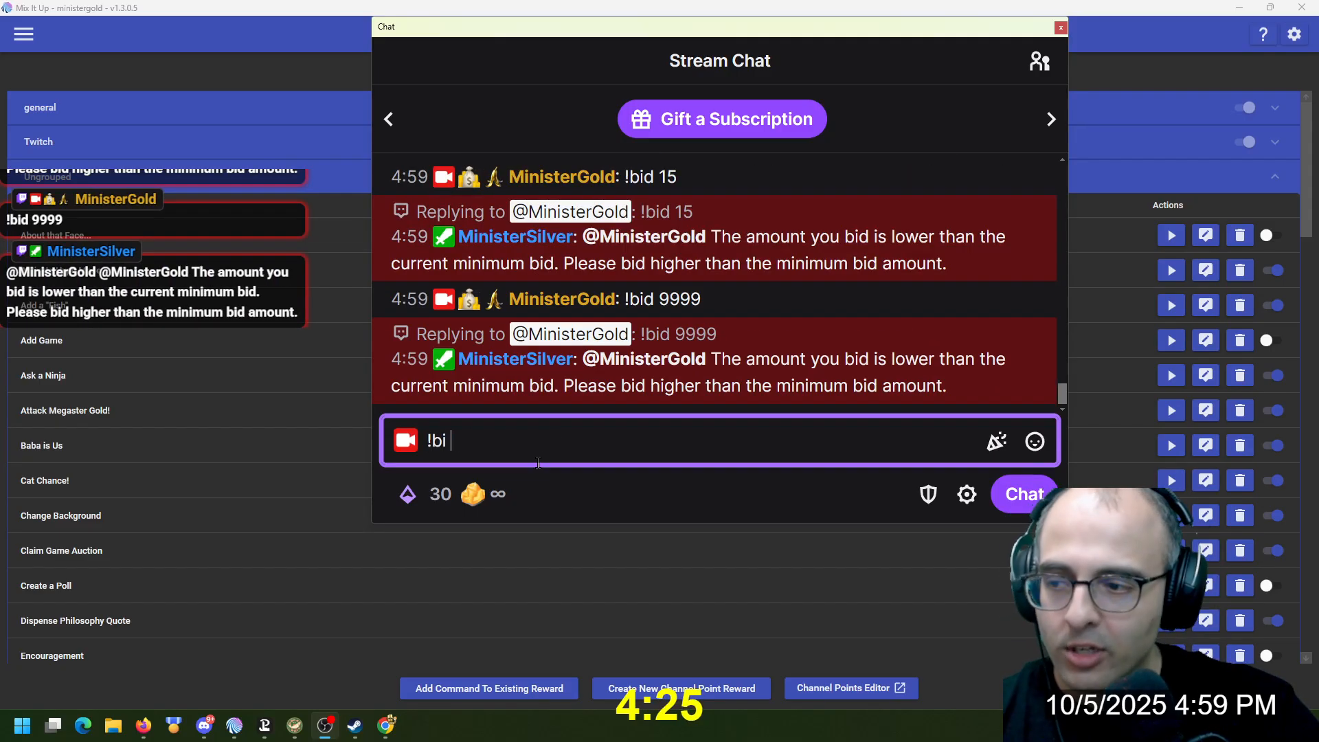
{"action": "type", "text": "d 15000"}
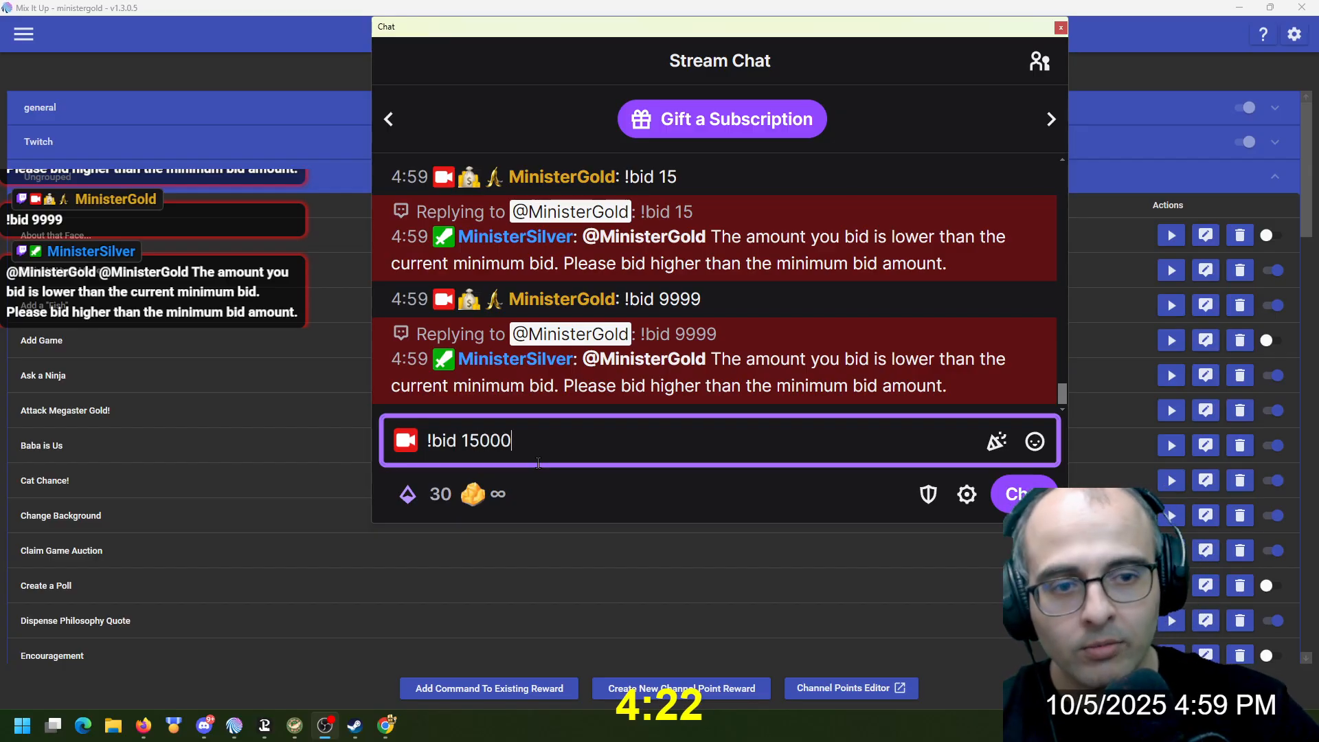
{"action": "key", "text": "Return"}
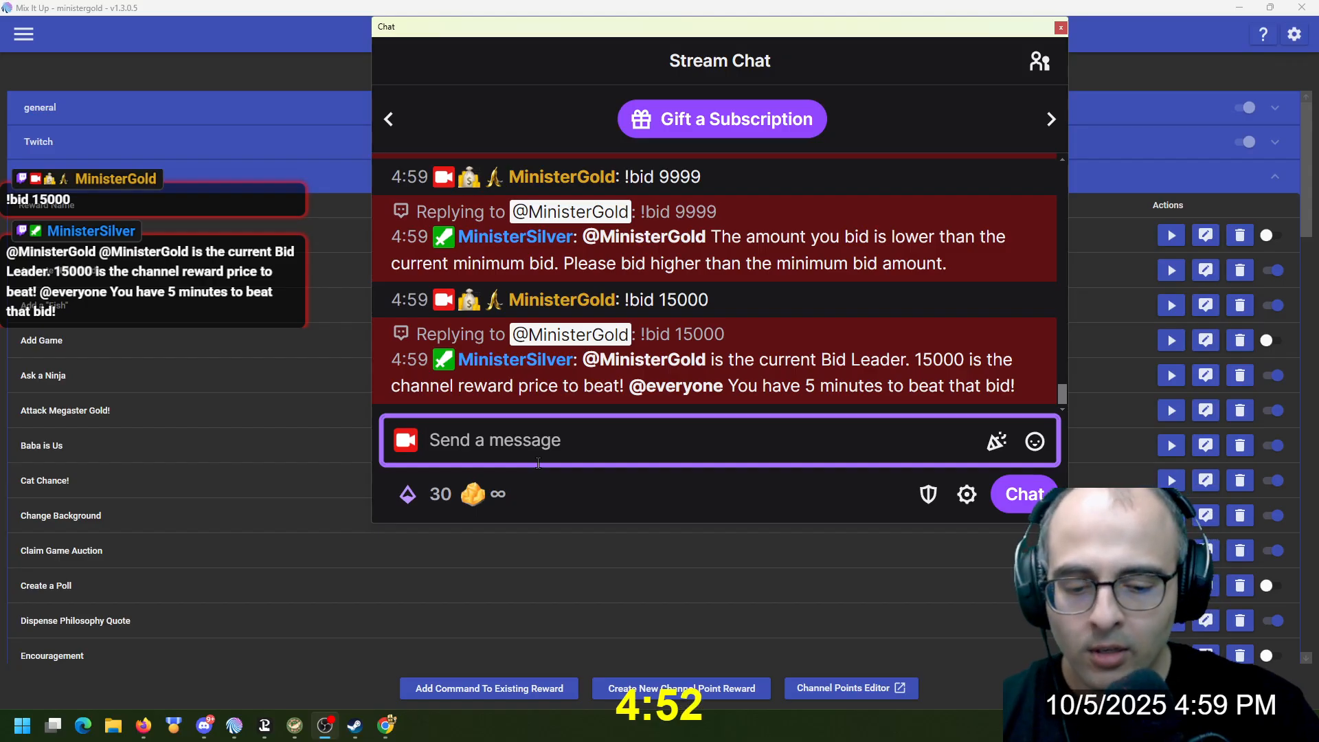
Send a lower bid with !bid 10000, followed by a higher one with !bid 21000
{"action": "type", "text": "!bi"}
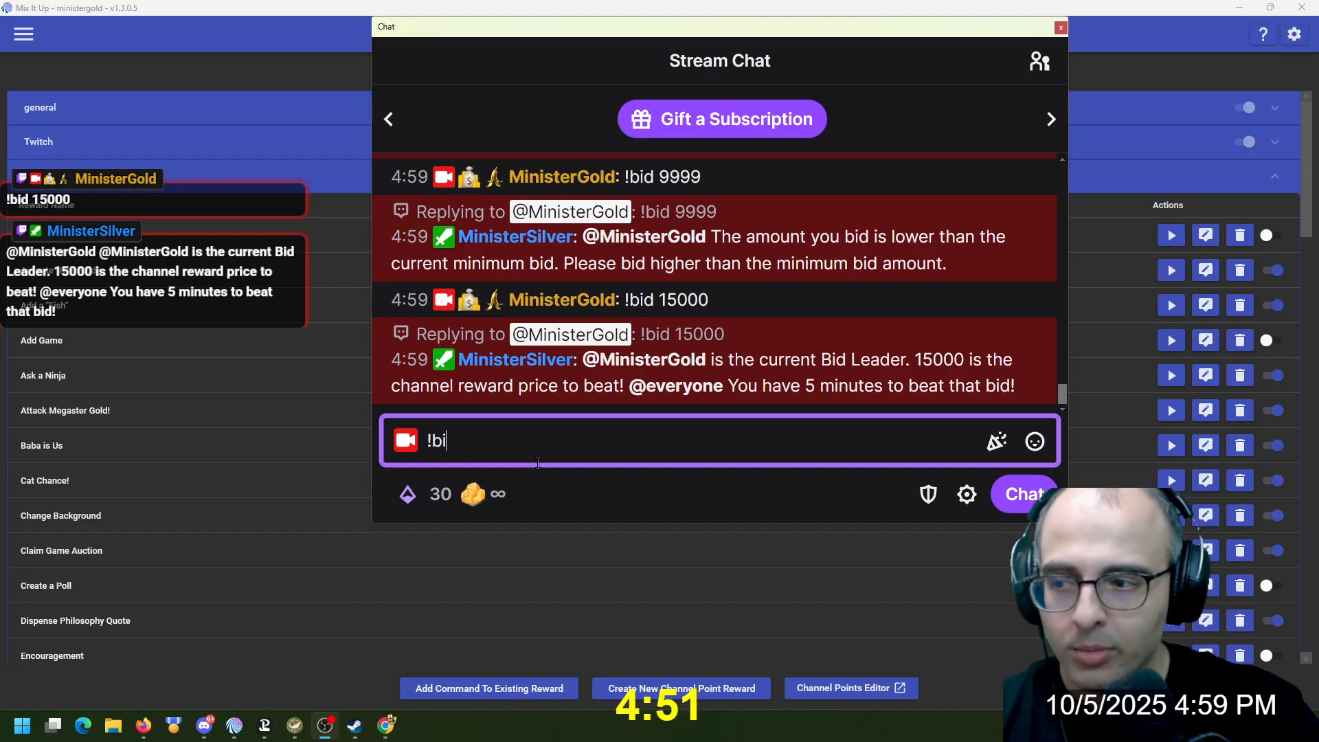
{"action": "type", "text": "d 10000"}
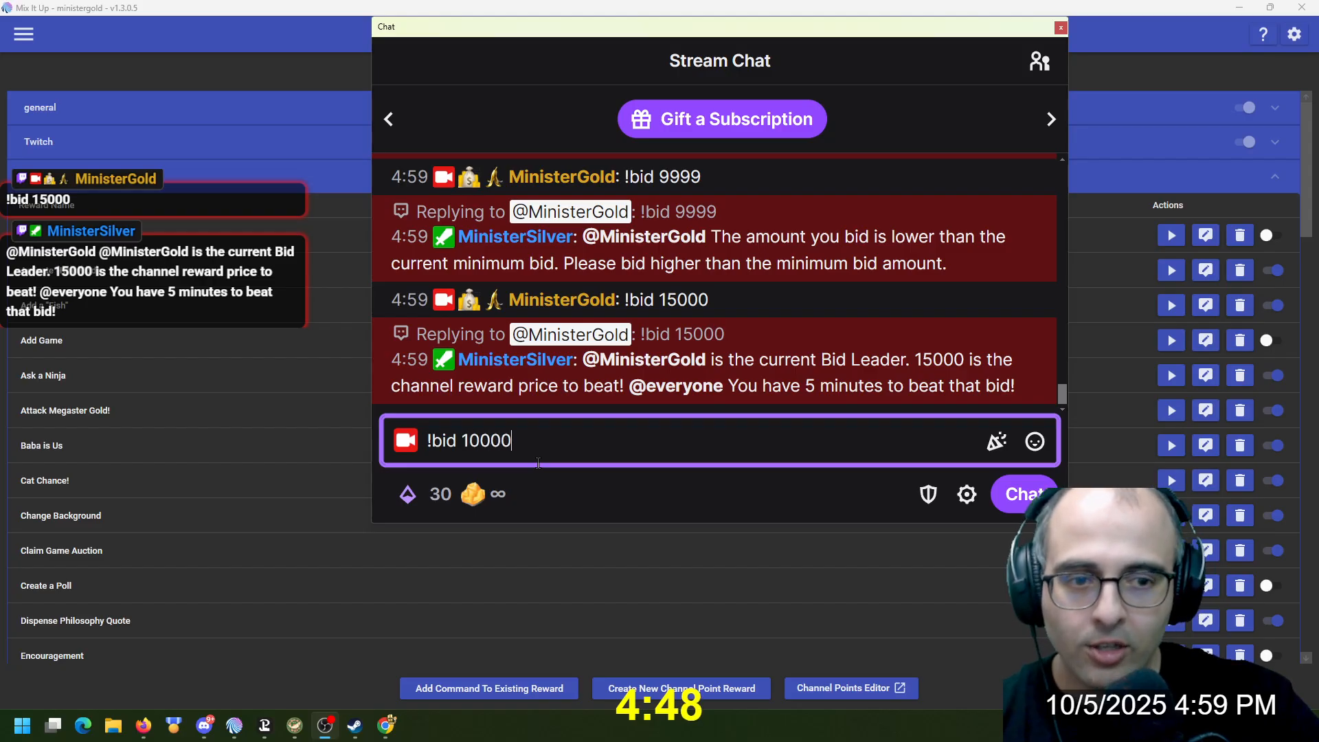
{"action": "key", "text": "Return"}
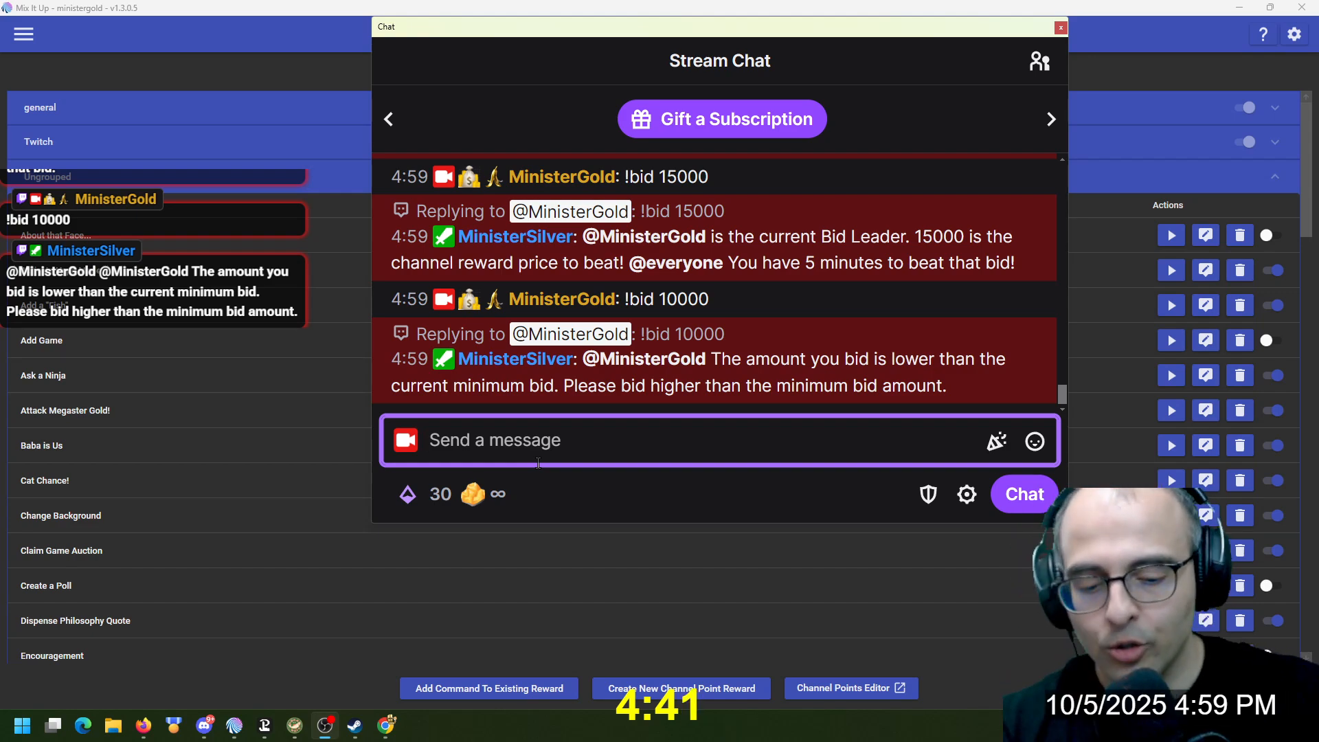
{"action": "type", "text": "!bid "}
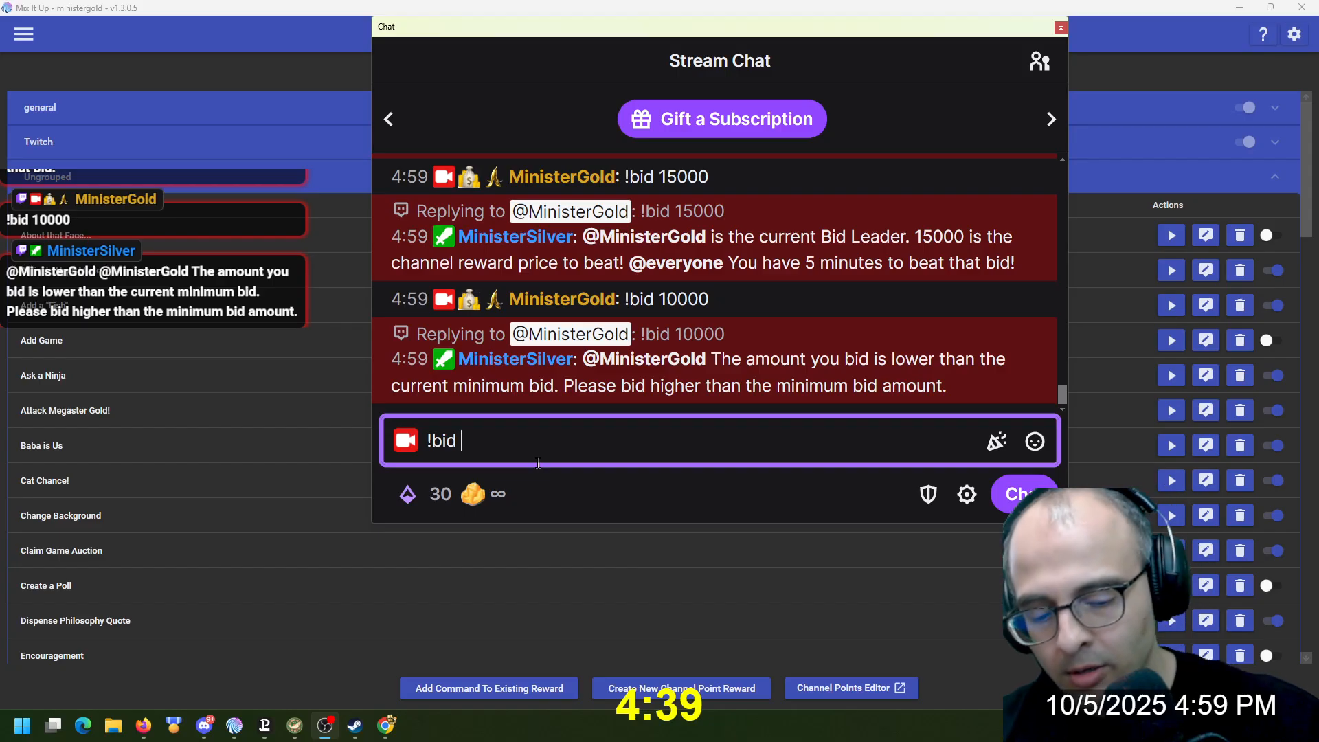
{"action": "type", "text": "21000"}
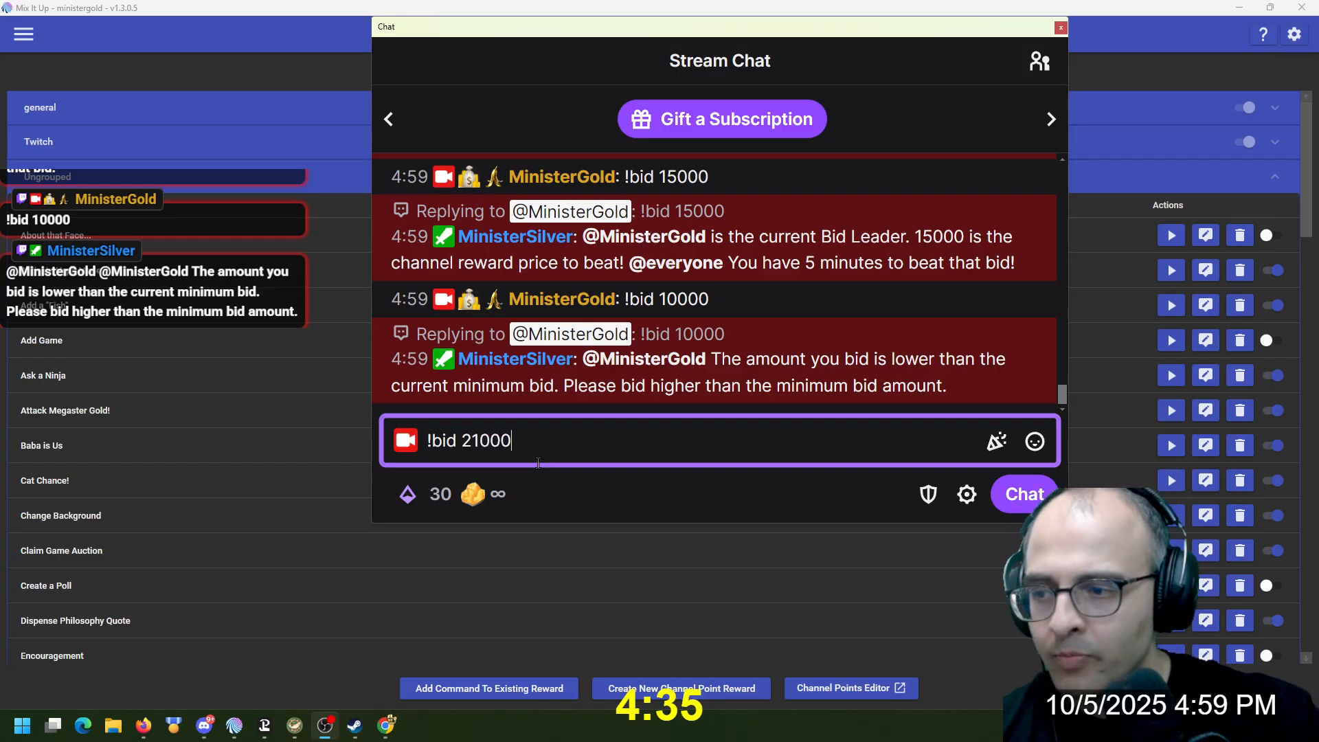
{"action": "key", "text": "Return"}
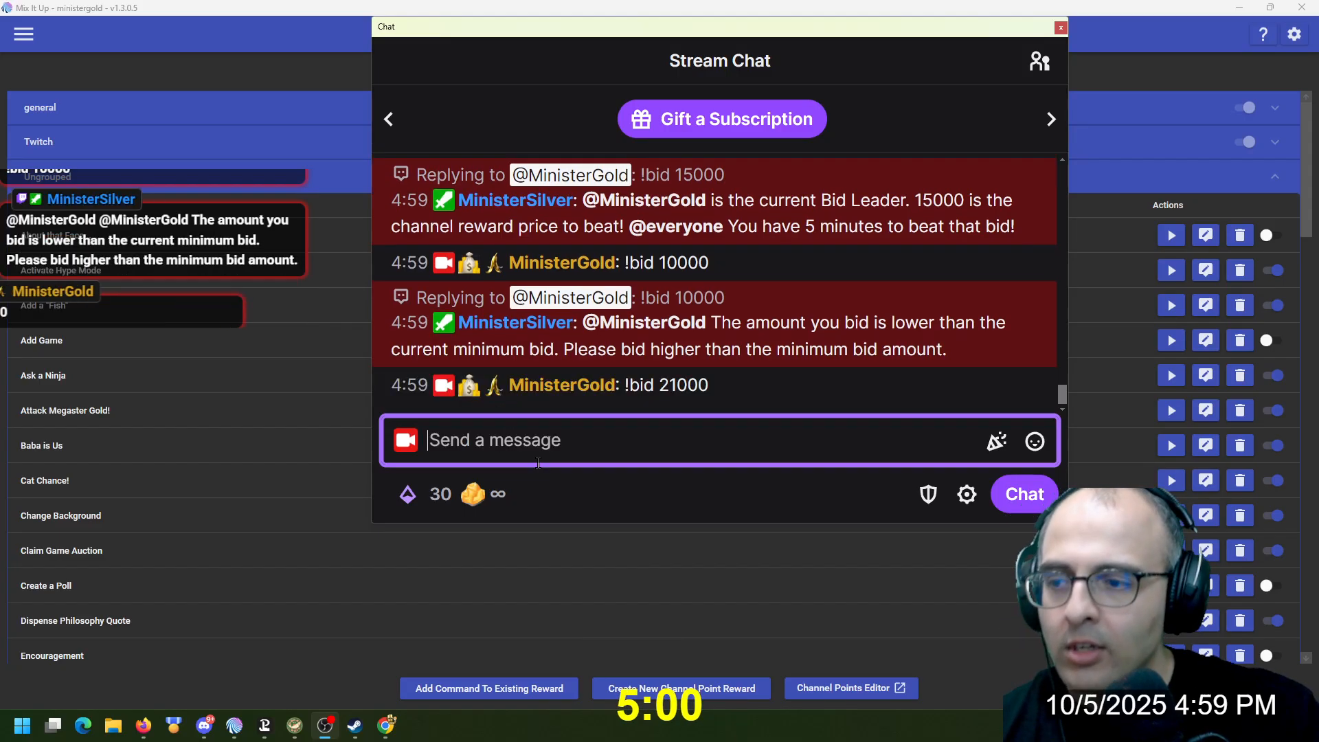
Switch to the Firefox window and move it onto this display beside the chat
{"action": "key", "text": "alt+Tab"}
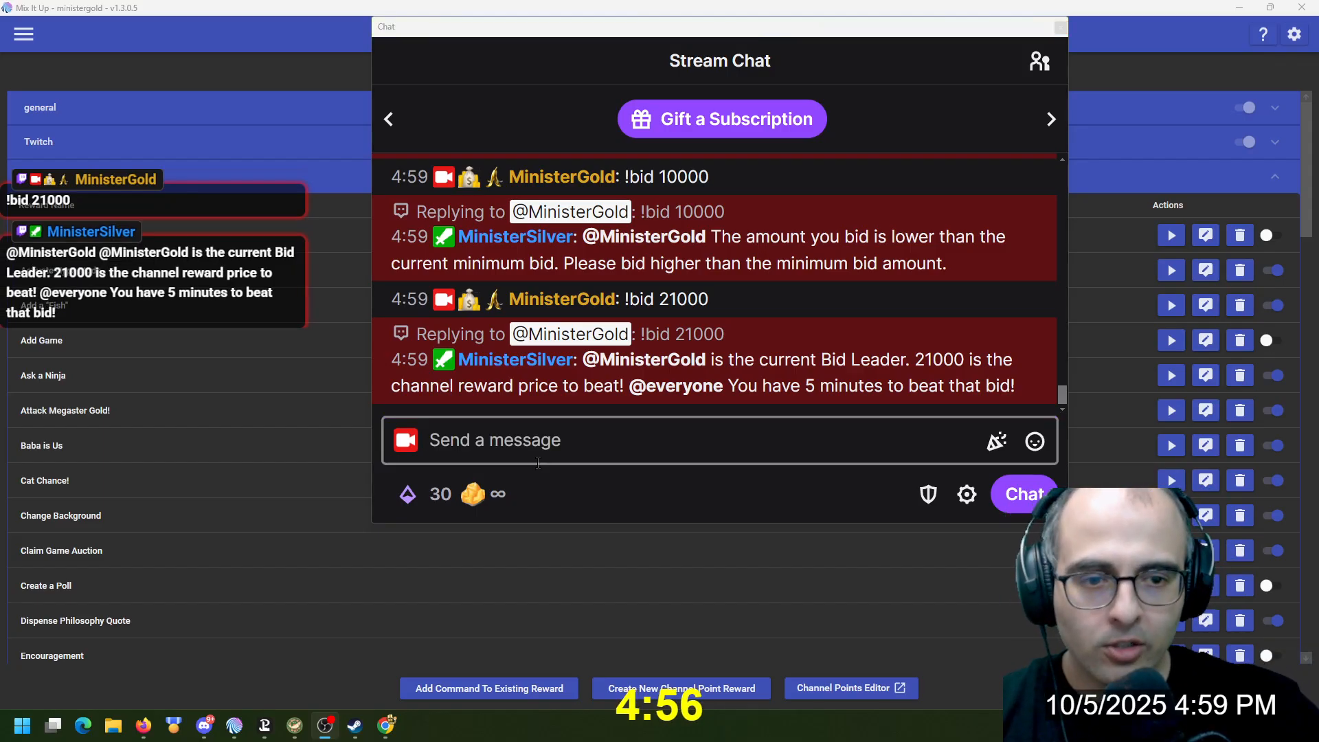
{"action": "key", "text": "alt+Tab"}
{"action": "key", "text": "super+Right"}
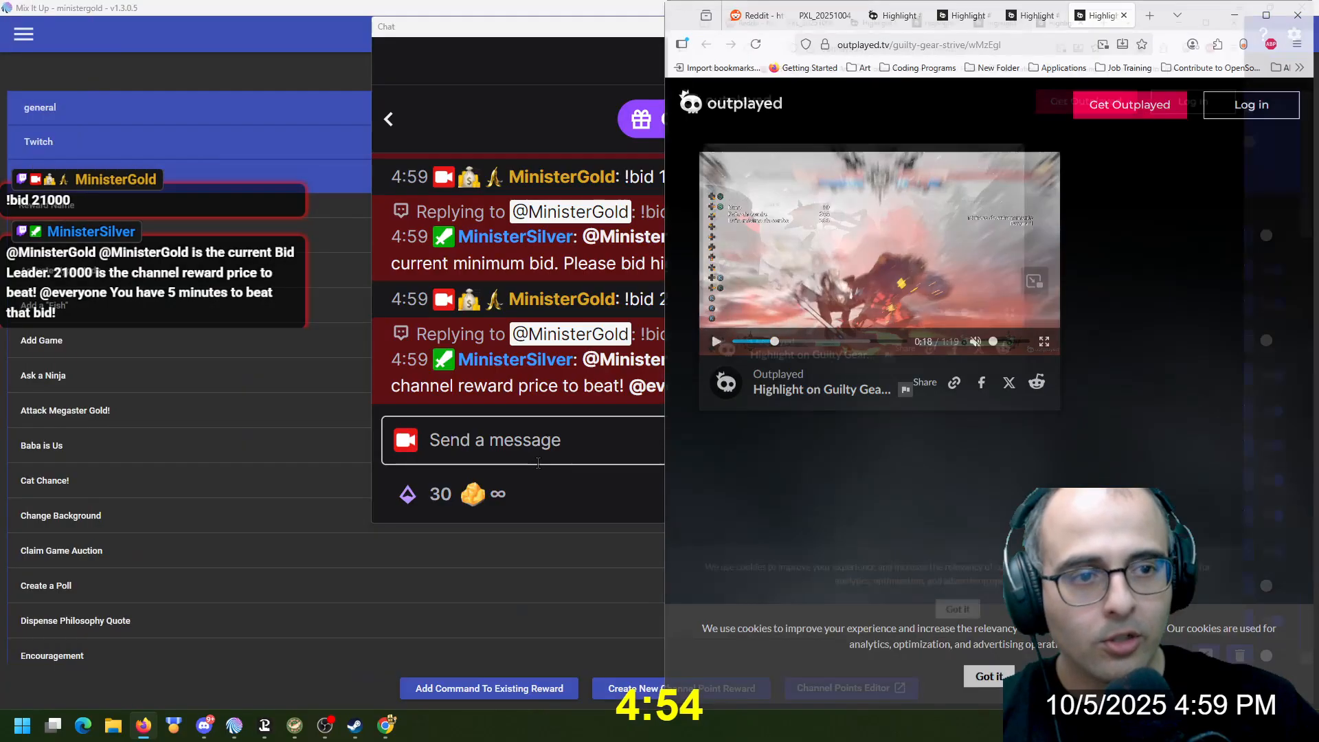
{"action": "key", "text": "super+Right"}
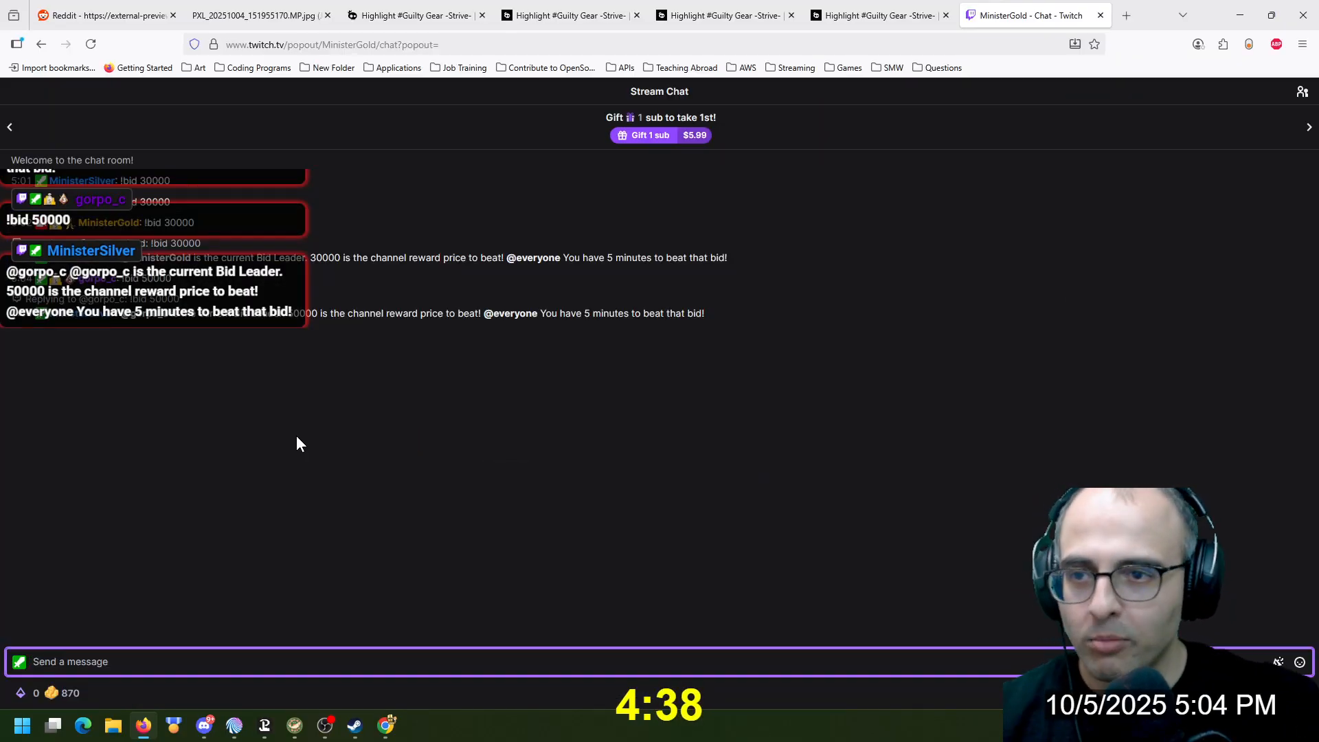
Return to the Stream Chat window and review the most recent bids and bot replies
{"action": "key", "text": "alt+Tab"}
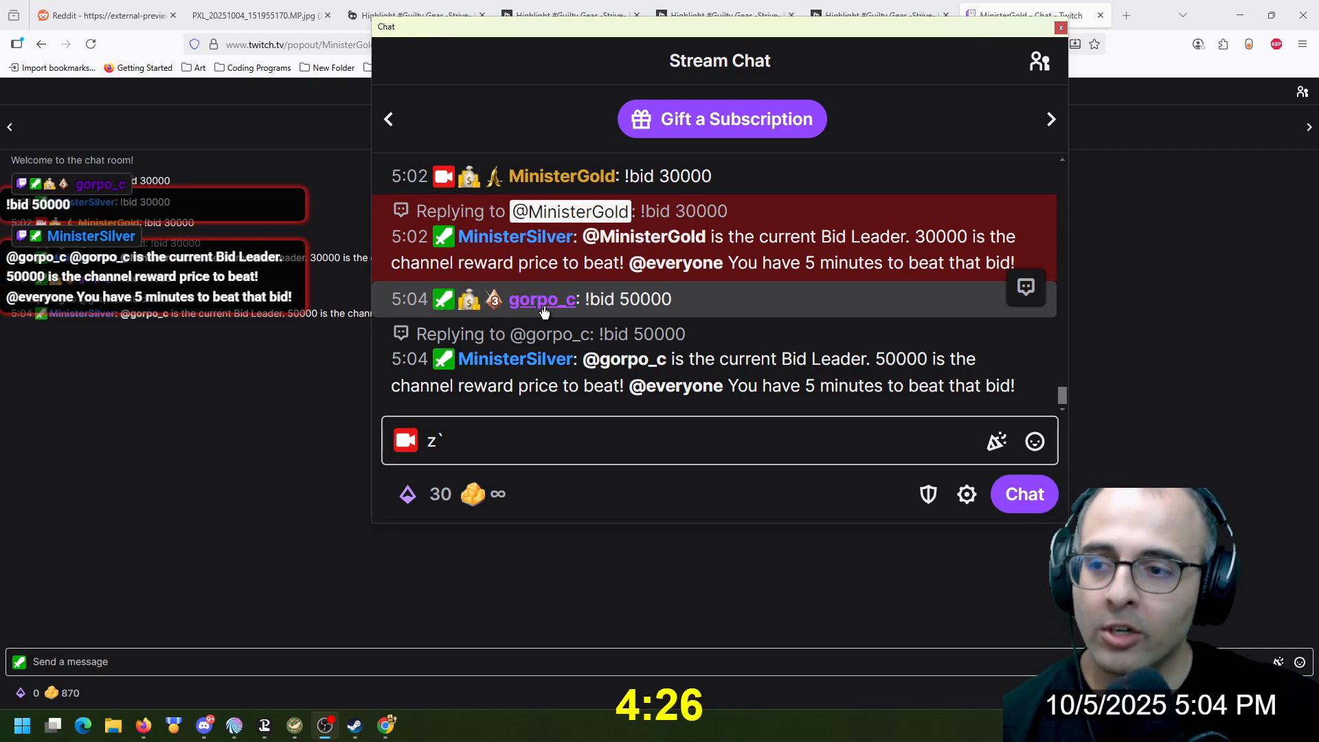
{"action": "scroll", "coordinate": [546, 313], "scroll_direction": "up", "scroll_amount": 1}
{"action": "scroll", "coordinate": [549, 313], "scroll_direction": "down", "scroll_amount": 2}
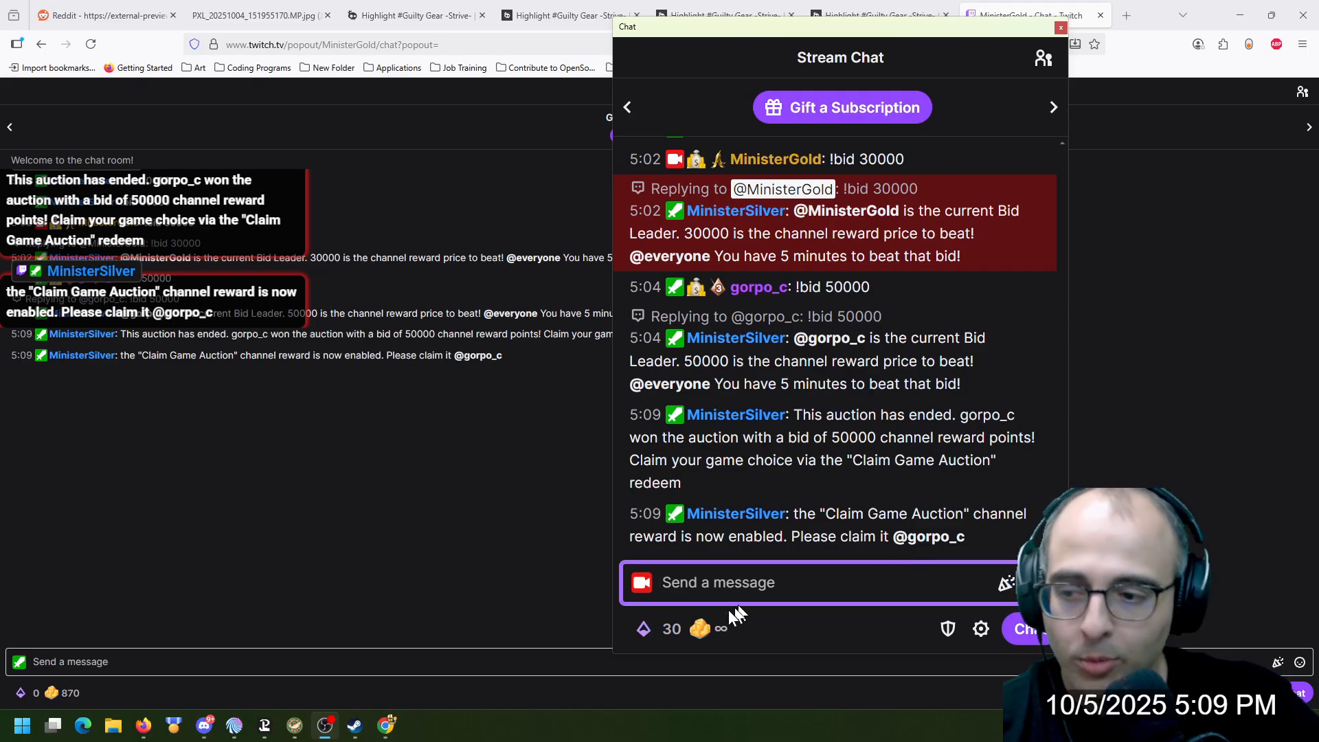
Redeem the Claim Game Auction reward from the channel rewards with "Sonic Crossworlds" as the game choice
{"action": "left_click", "coordinate": [708, 630]}
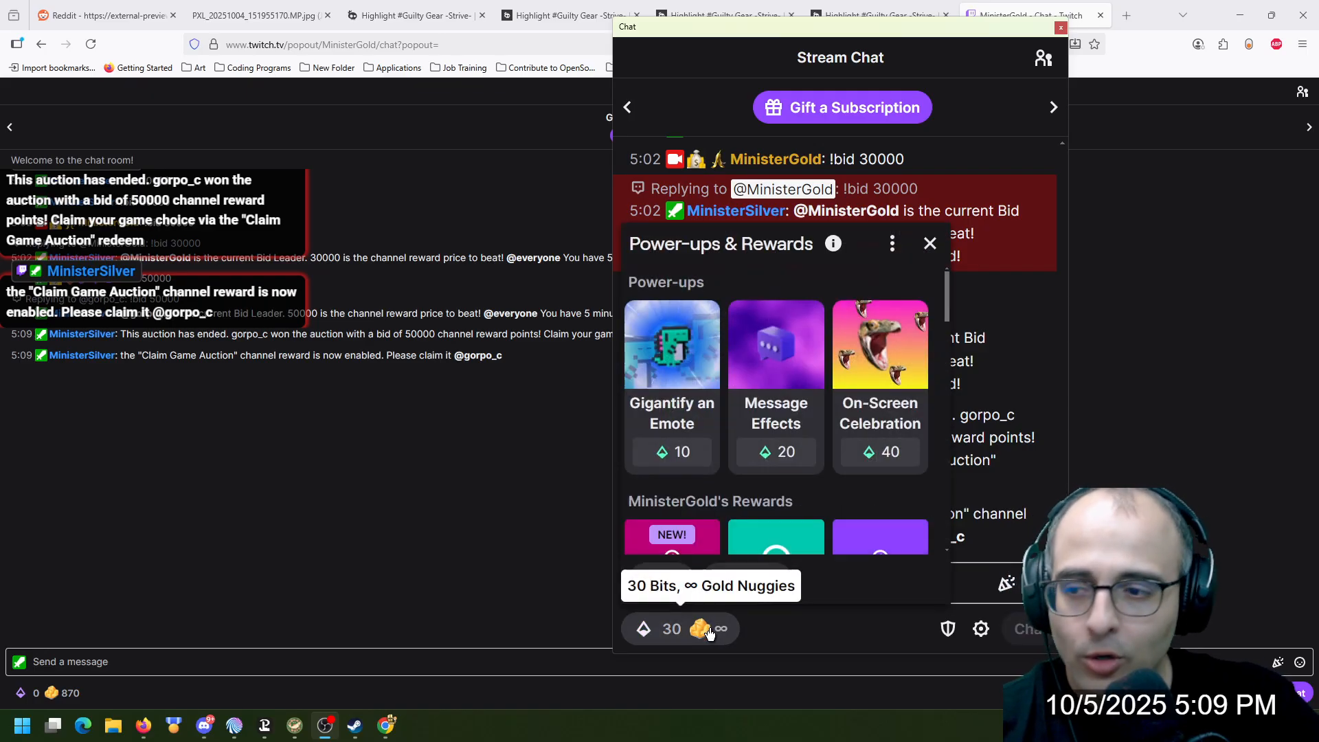
{"action": "scroll", "coordinate": [722, 512], "scroll_direction": "down", "scroll_amount": 2}
{"action": "left_click", "coordinate": [685, 429]}
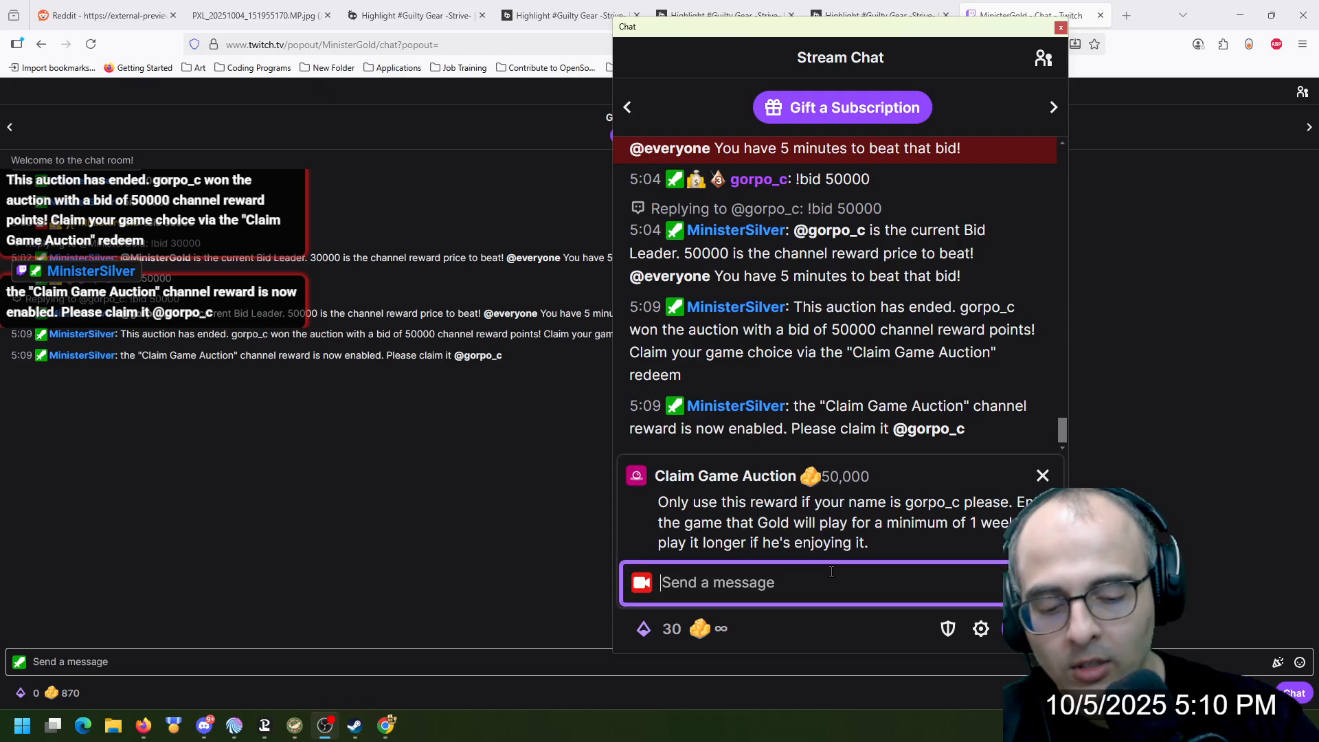
{"action": "type", "text": "Sonic Crosswords"}
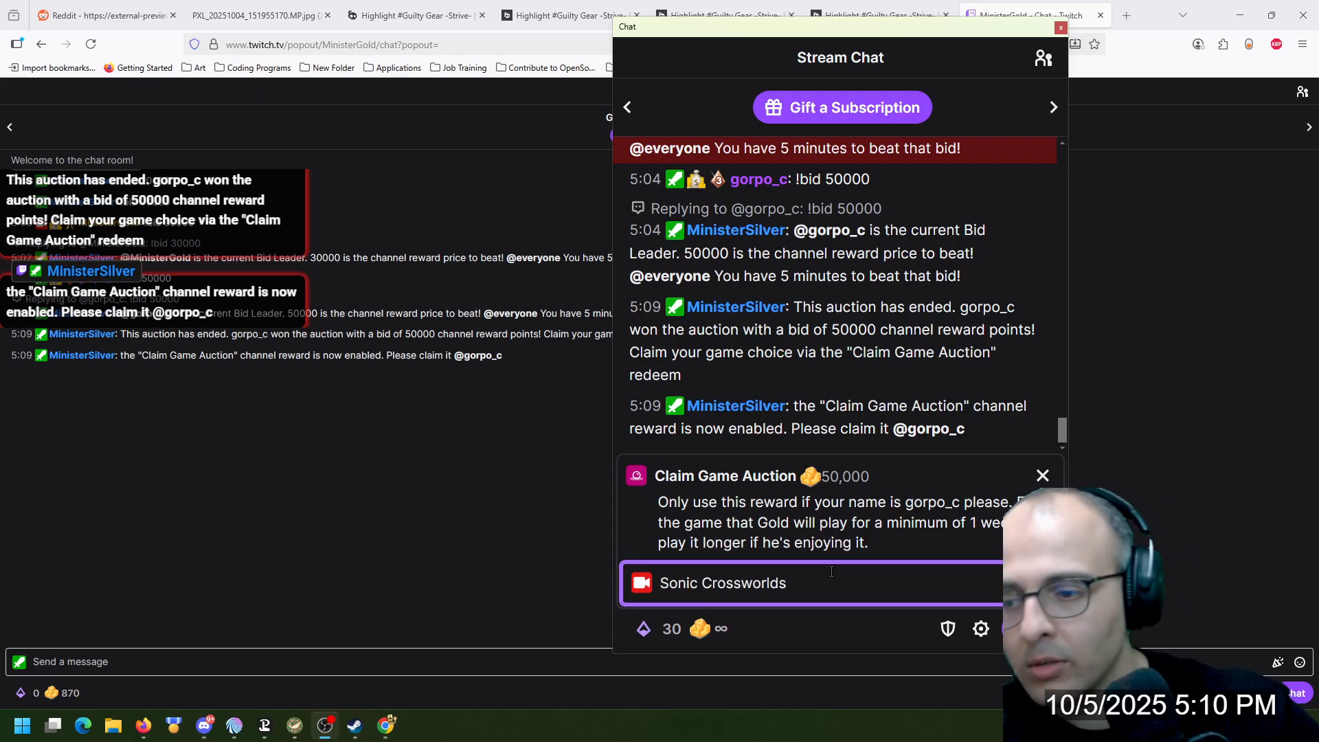
{"action": "key", "text": "Return"}
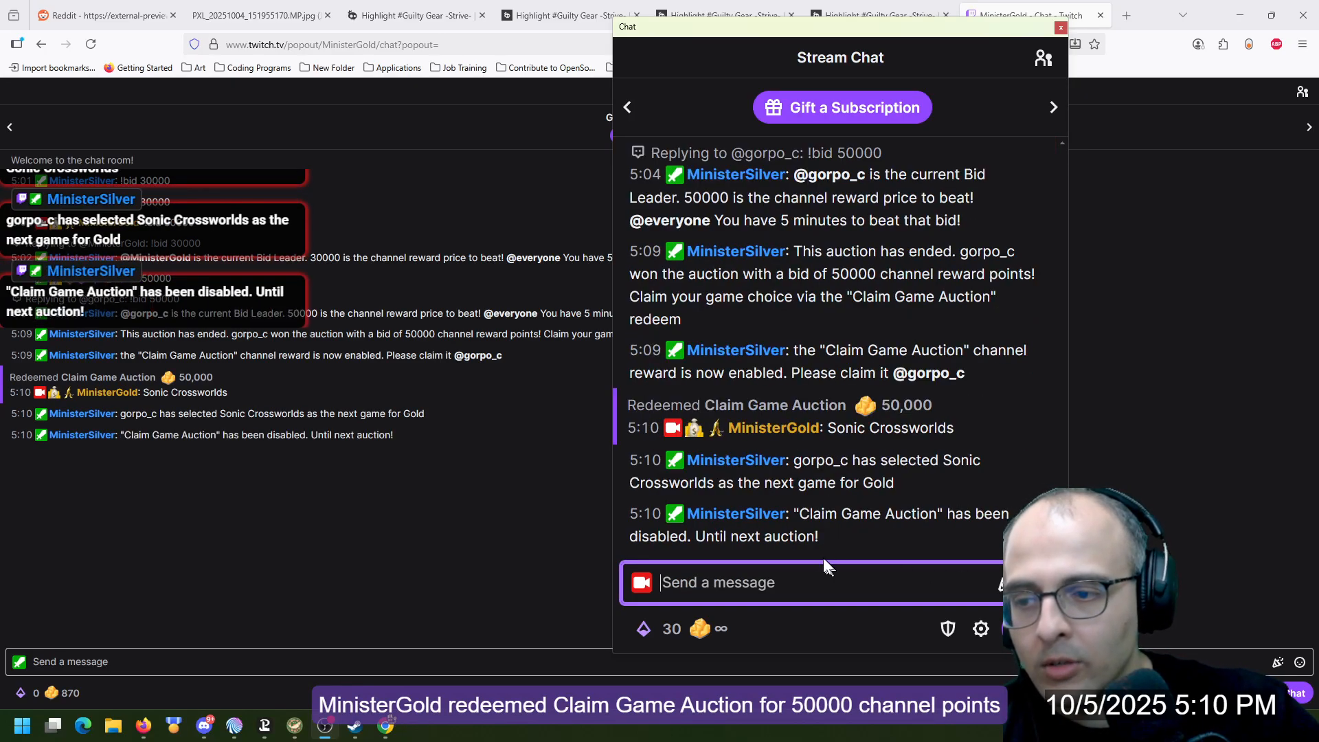
Check the bot's game selection message and look through Power-ups & Rewards for the Claim Game Auction reward, closing the list again
{"action": "left_click_drag", "start_coordinate": [850, 460], "coordinate": [832, 461]}
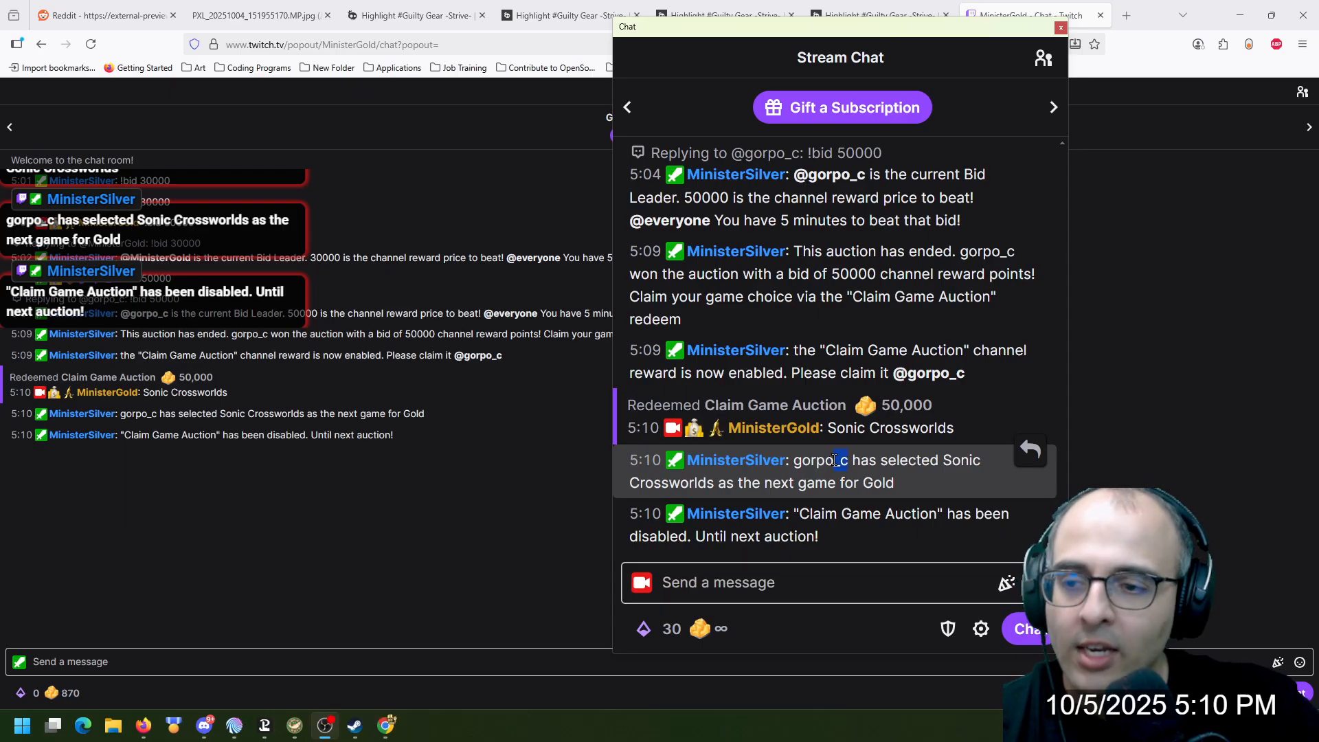
{"action": "left_click", "coordinate": [725, 629]}
{"action": "scroll", "coordinate": [701, 426], "scroll_direction": "down", "scroll_amount": 8}
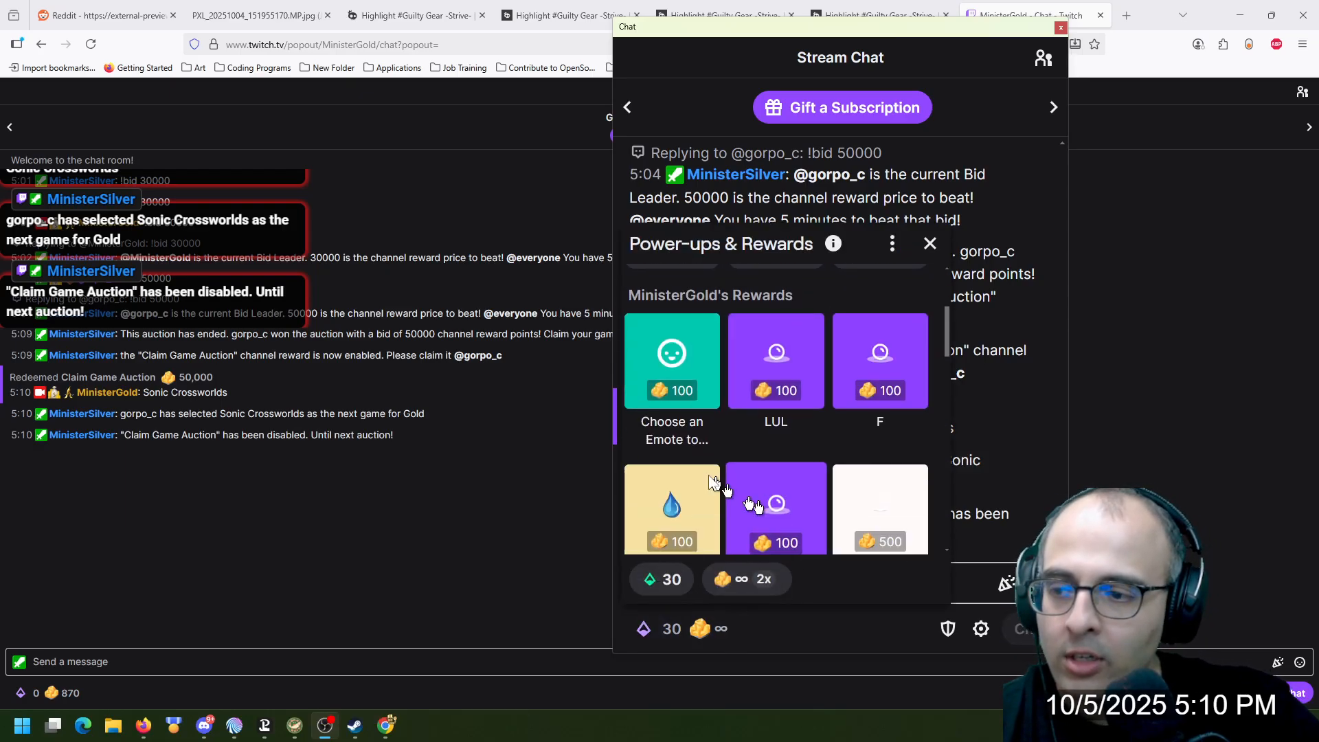
{"action": "scroll", "coordinate": [702, 417], "scroll_direction": "down", "scroll_amount": 10}
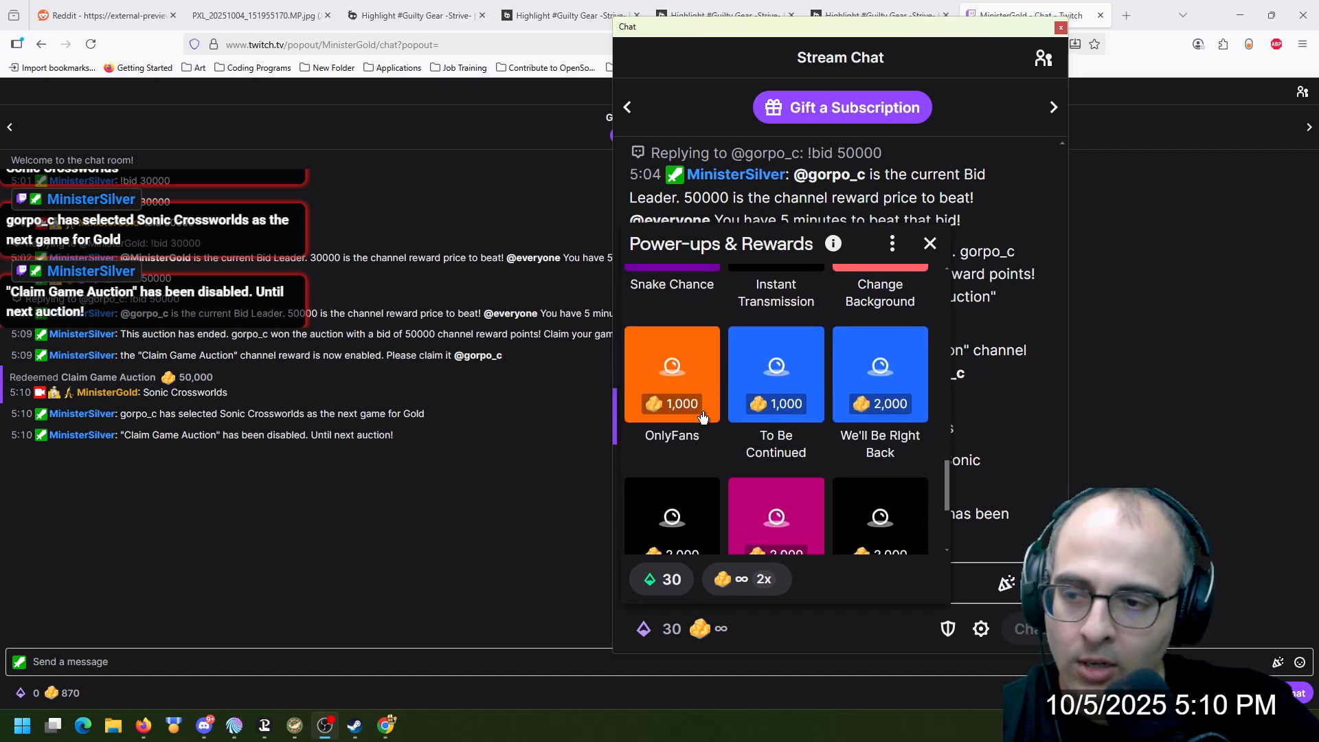
{"action": "left_click", "coordinate": [931, 244]}
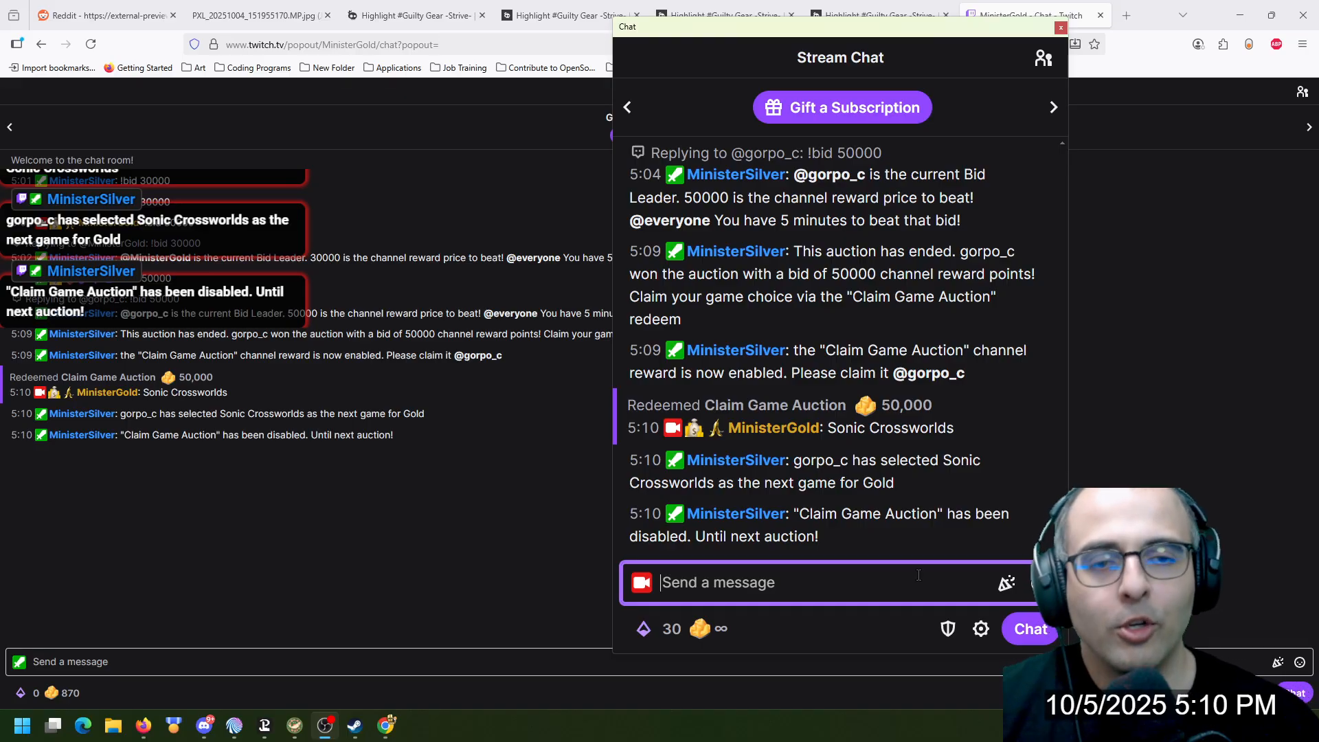